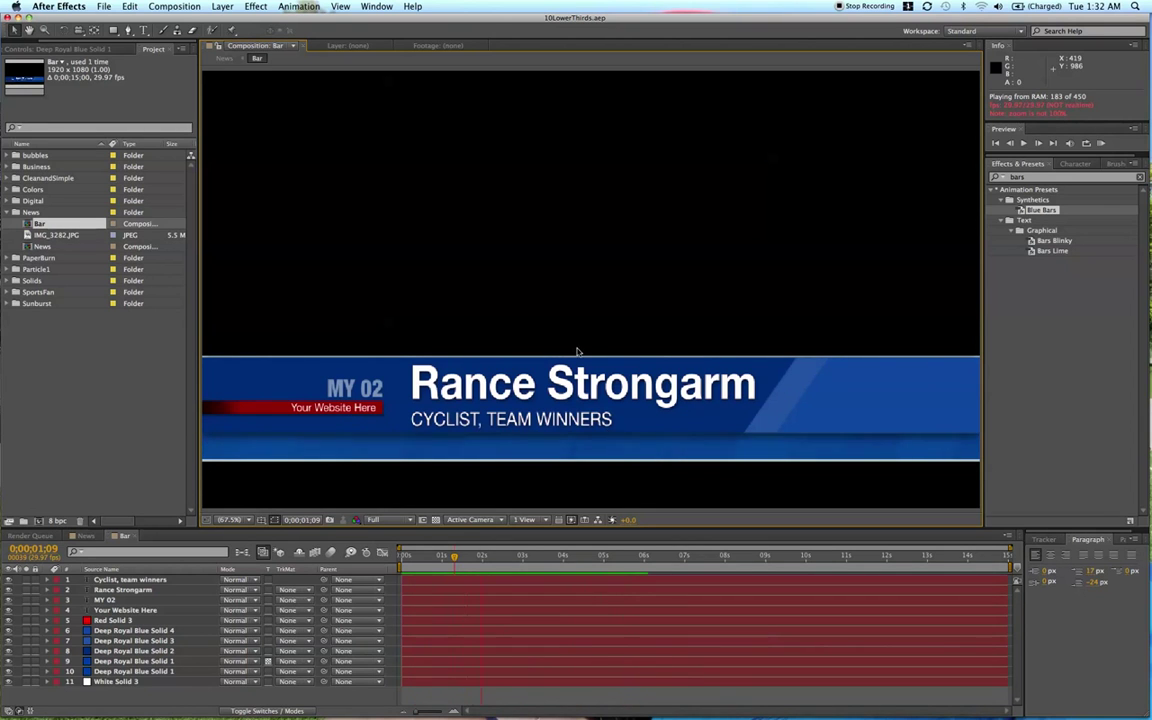
- Stop the Bar preview and create a 15-second HDTV 1080 29.97 composition named NewsTitles
key("space")
left_click(451, 697)
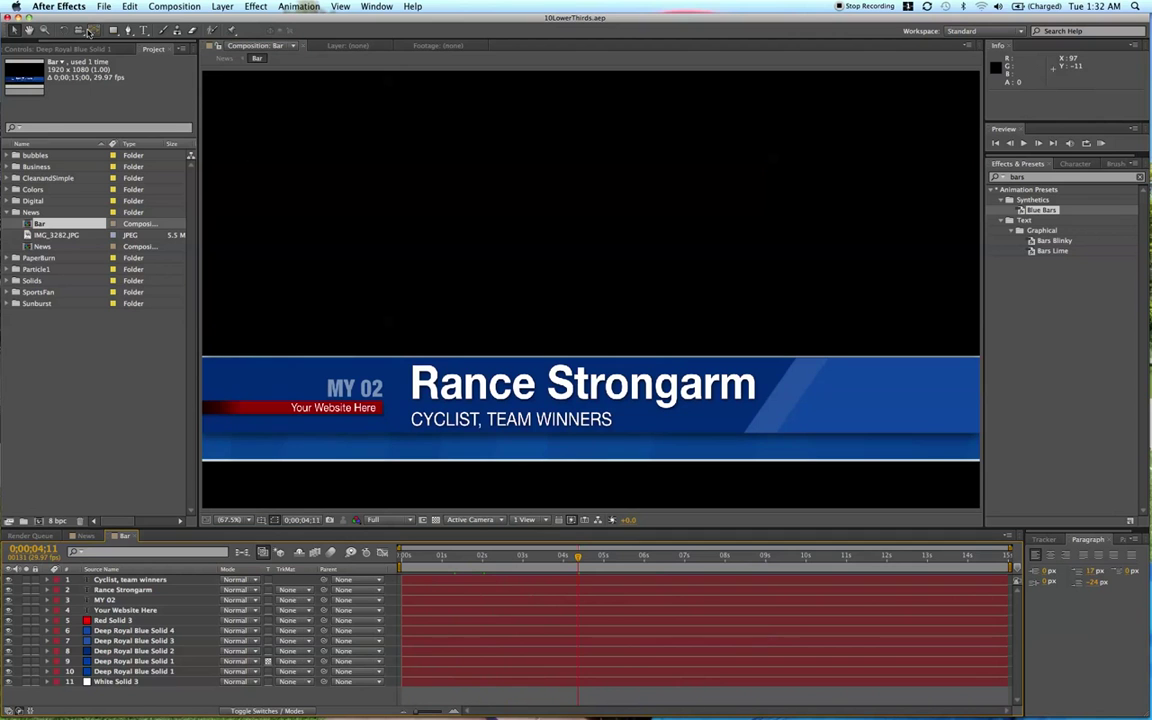
left_click(23, 521)
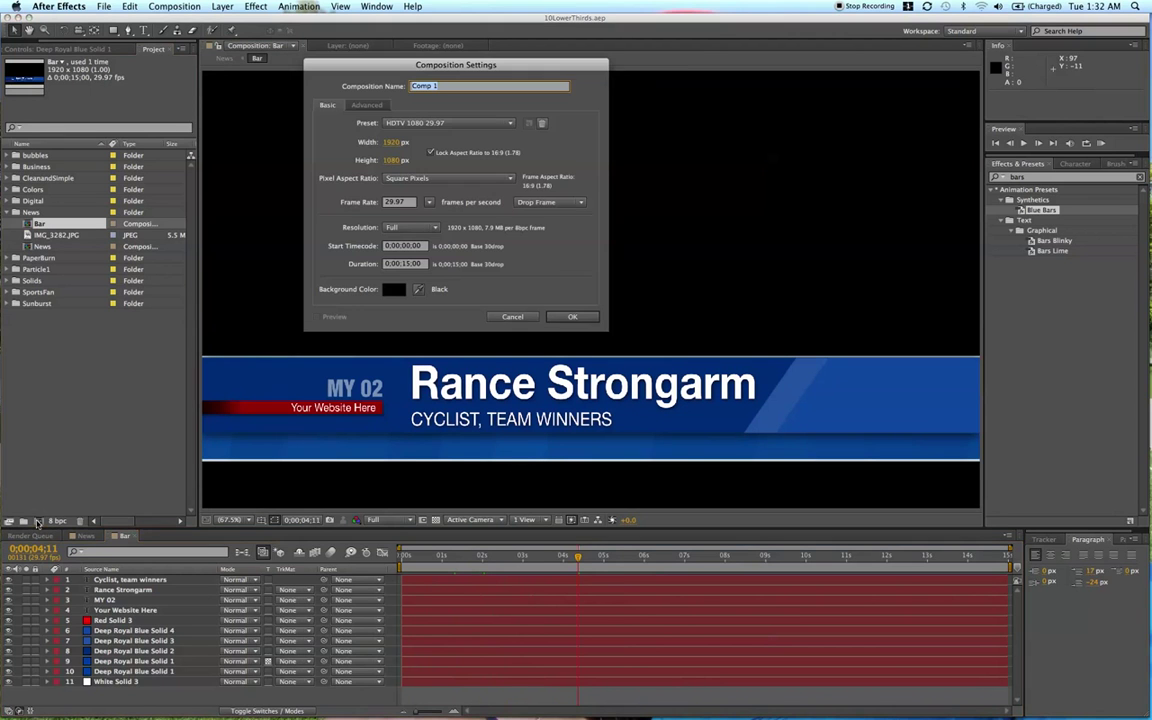
type("New")
key("Return")
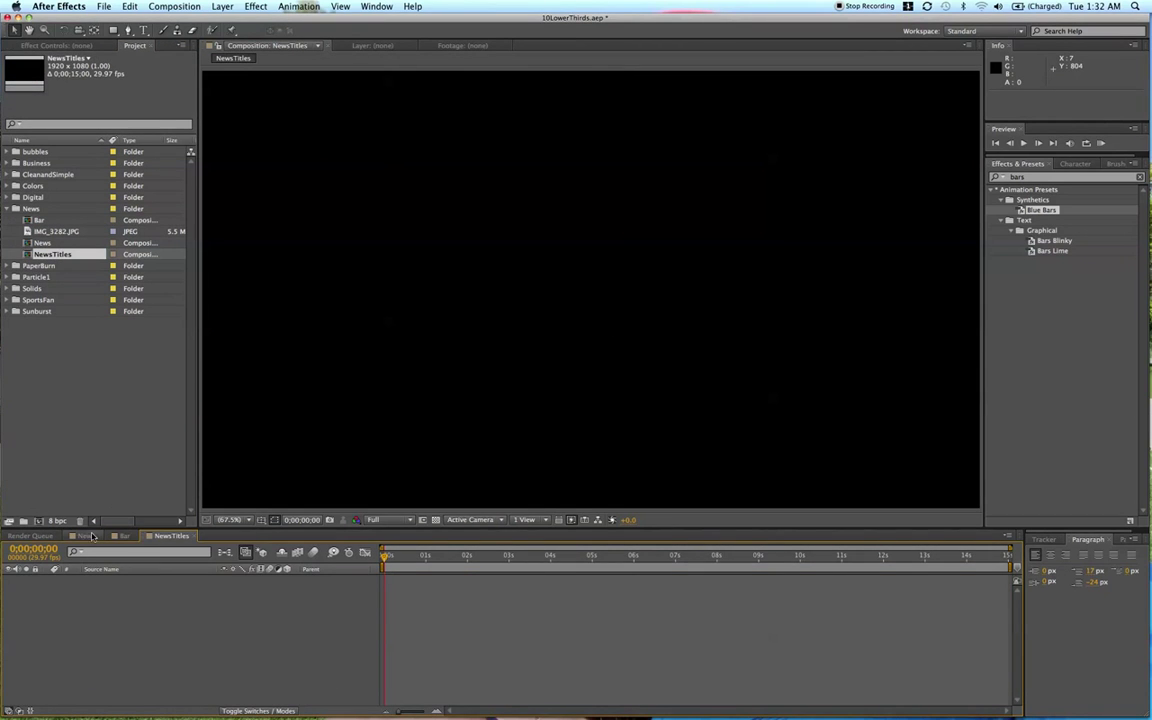
- Check the existing Bar composition and add a full-frame blue solid (#343ABC) to the NewsTitles composition
left_click(88, 536)
left_click(126, 537)
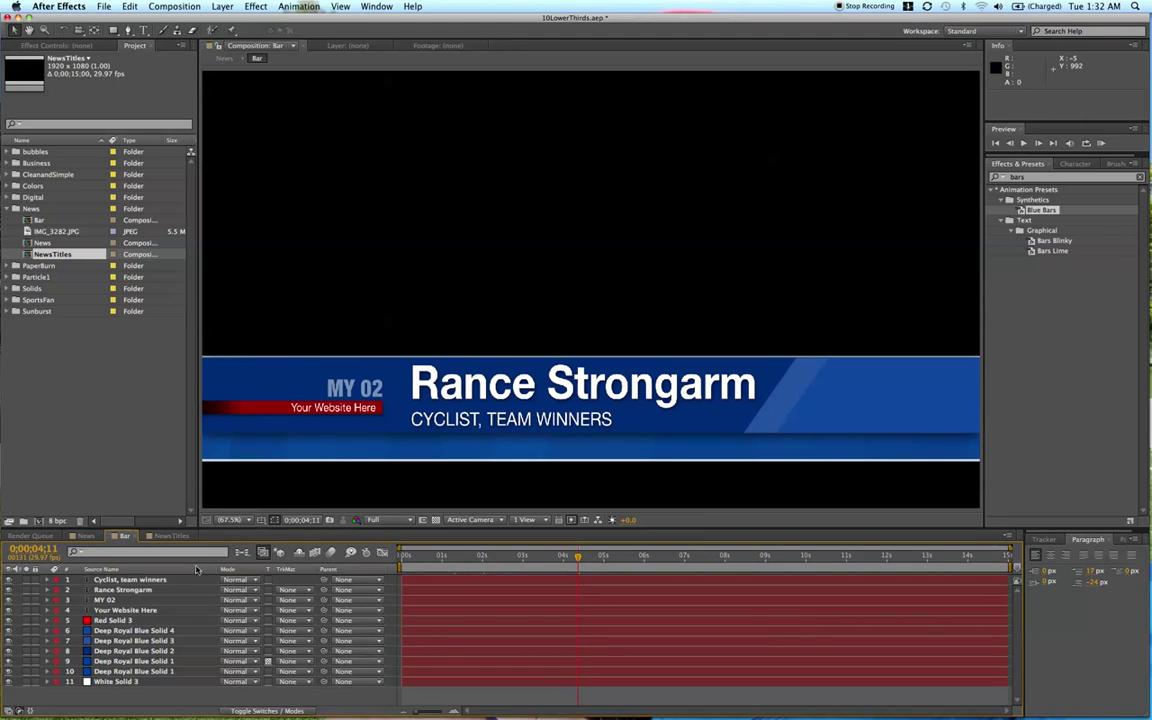
left_click(170, 536)
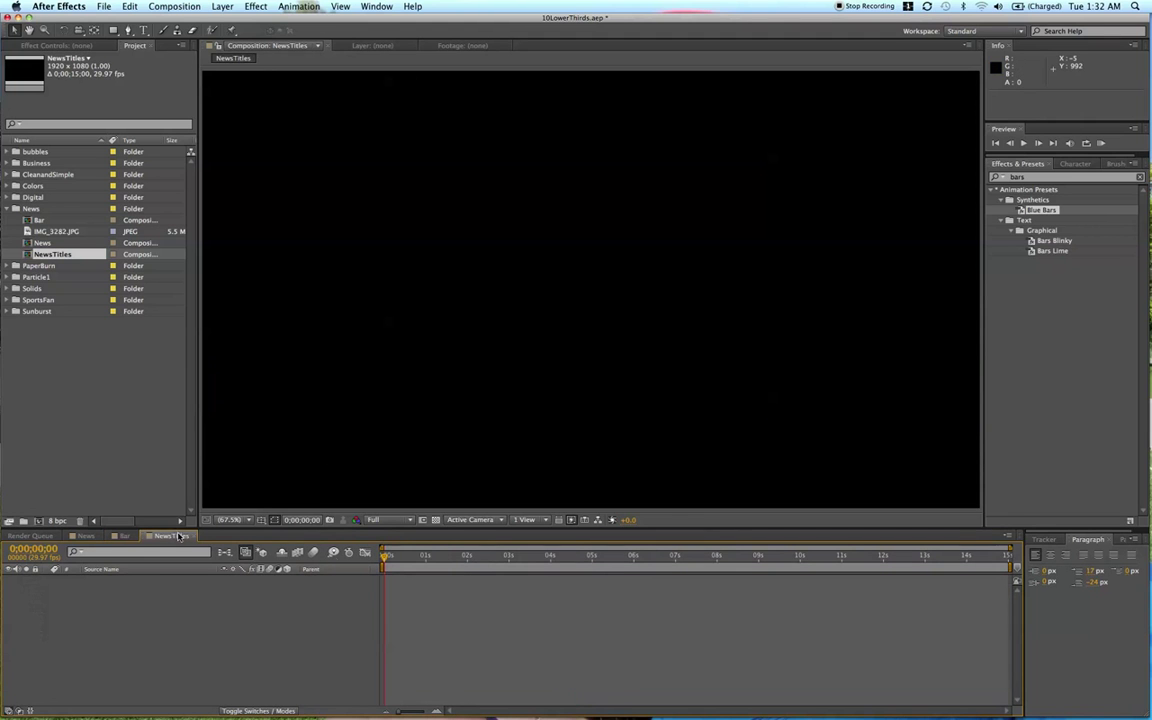
left_click(221, 6)
mouse_move(215, 22)
left_click(383, 37)
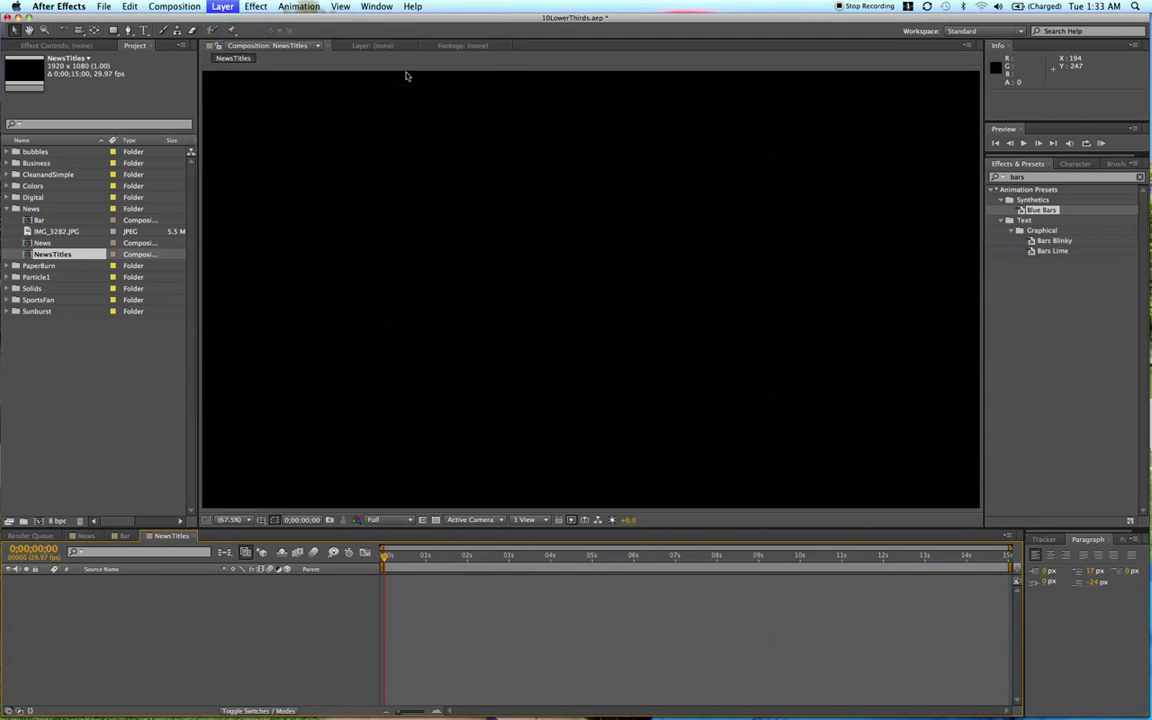
left_click(508, 374)
left_click(250, 162)
mouse_move(250, 162)
left_mouse_down()
mouse_move(210, 136)
mouse_move(209, 150)
mouse_move(175, 148)
mouse_move(187, 143)
left_mouse_up()
left_click(357, 104)
key("Return")
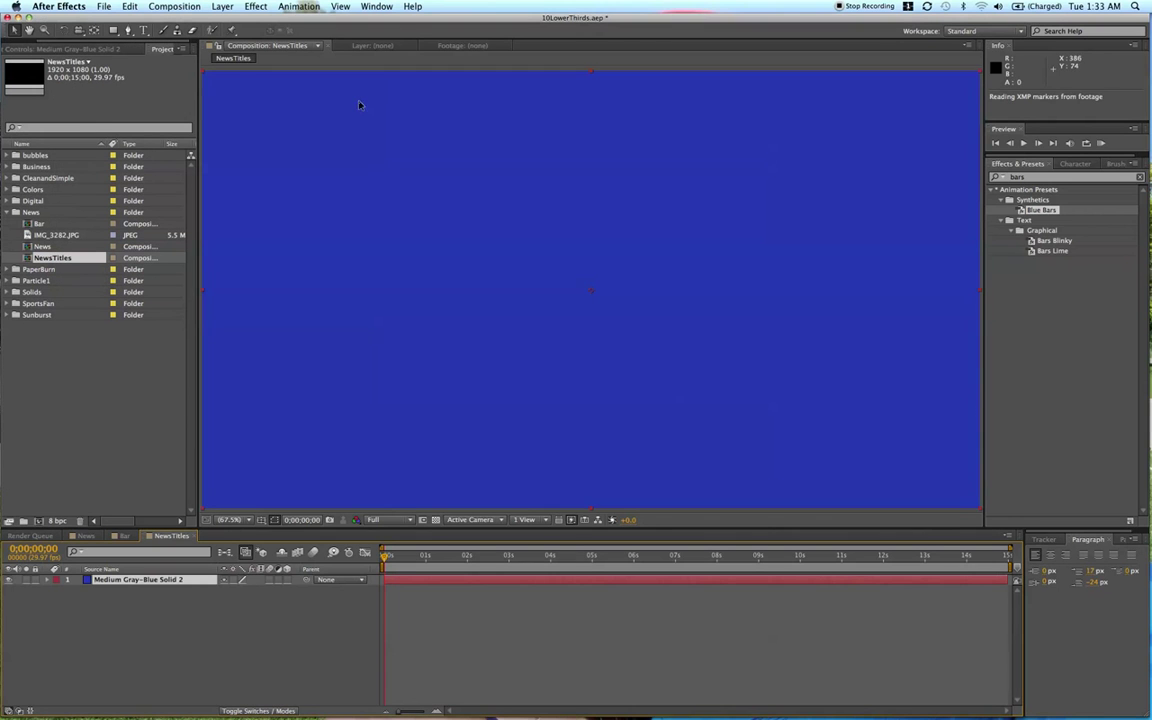
- Set the composition view magnification to 50% and activate the Rectangle tool
left_click(229, 520)
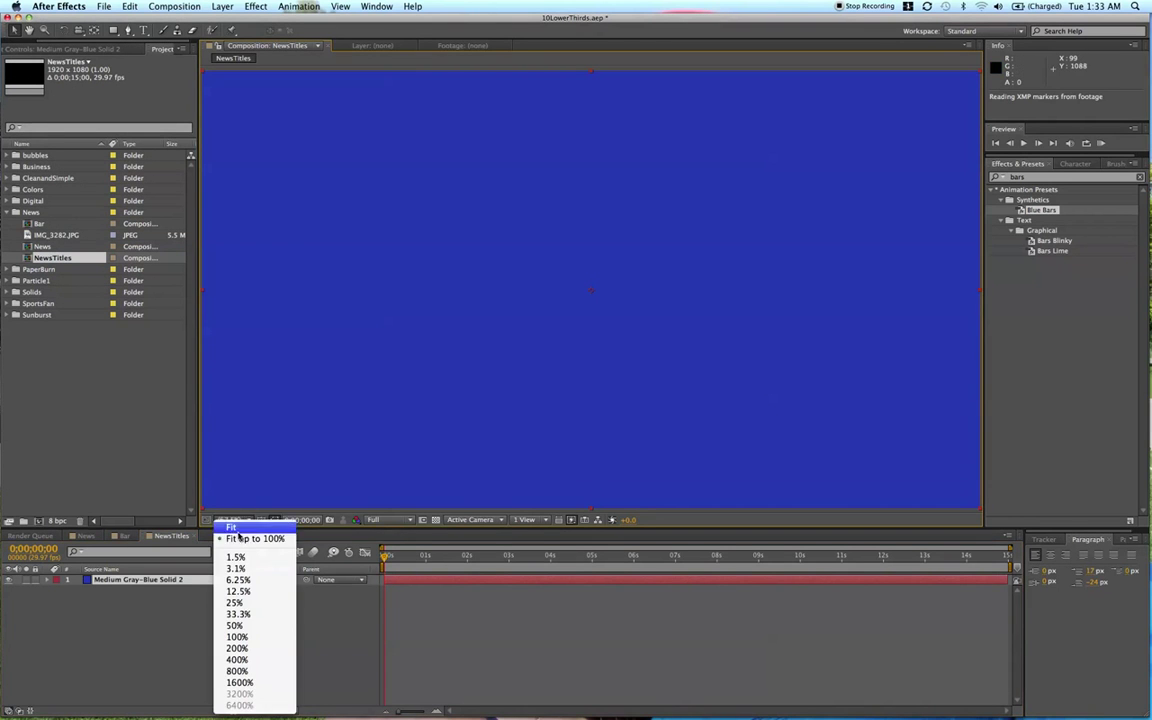
left_click(235, 626)
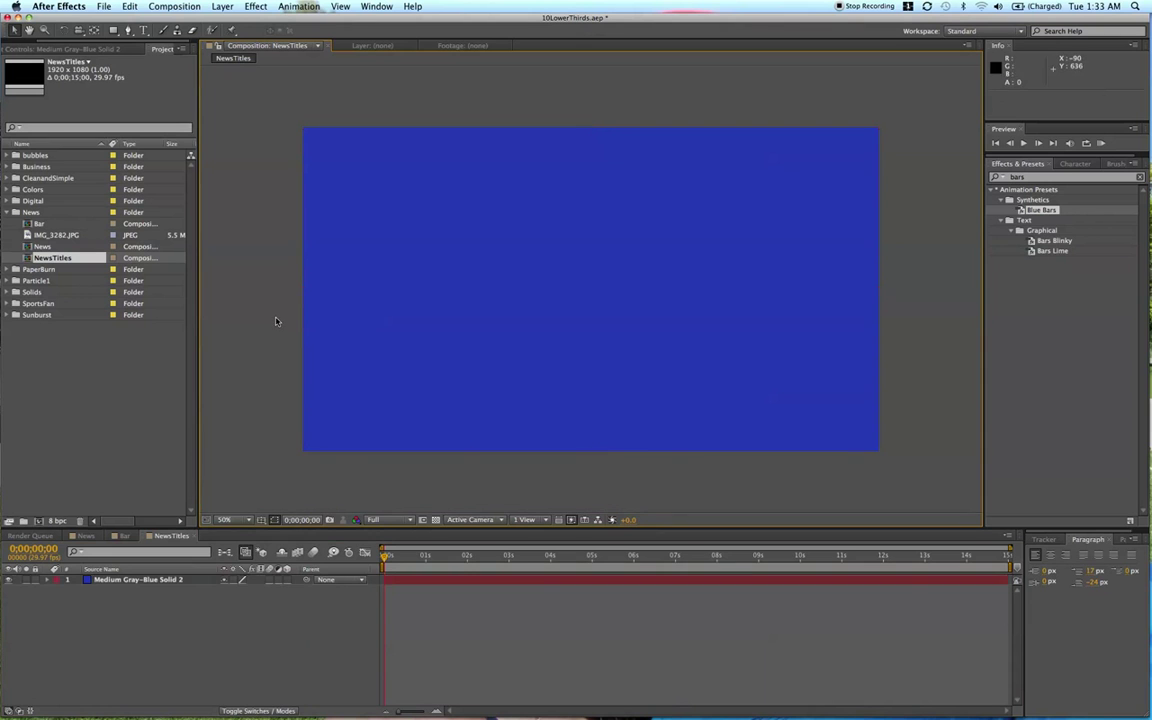
left_click(114, 30)
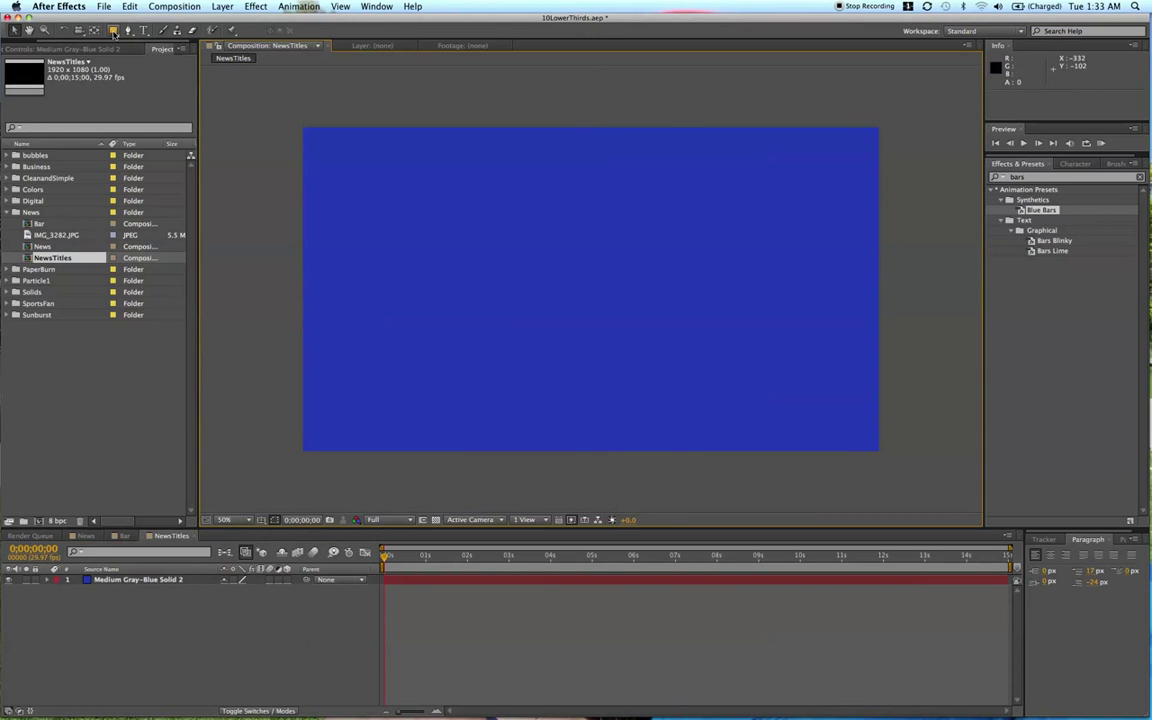
left_click(284, 337)
left_click_drag(578, 434, 802, 402)
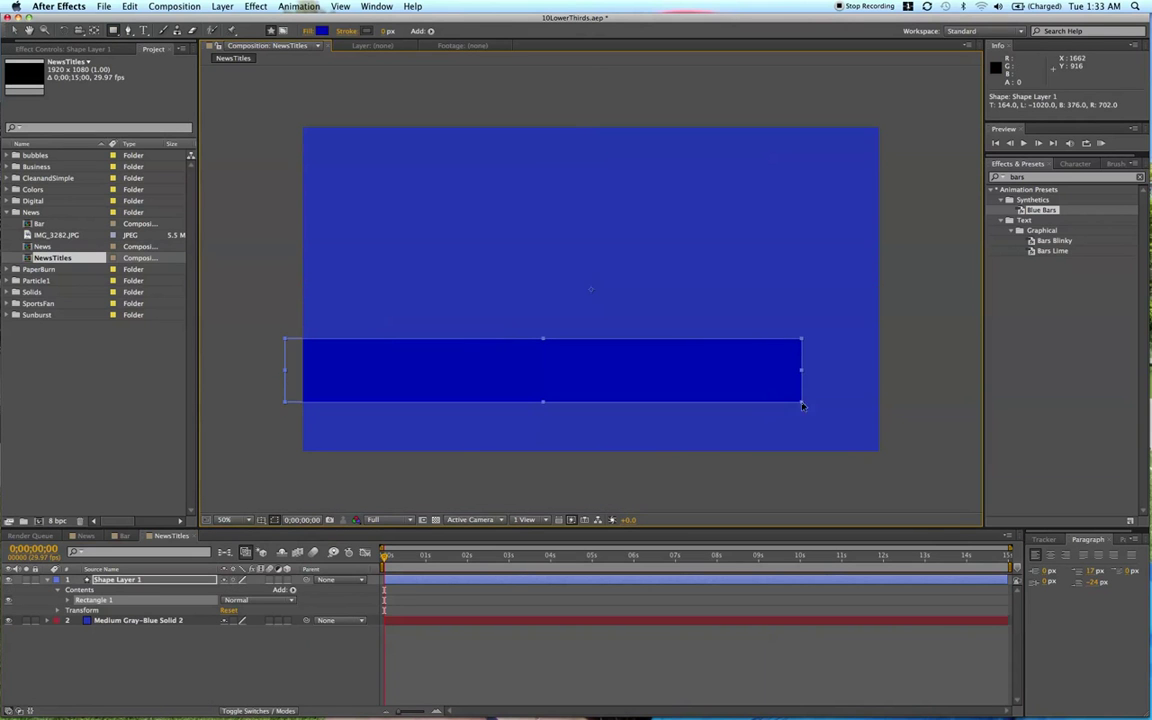
key("super+z")
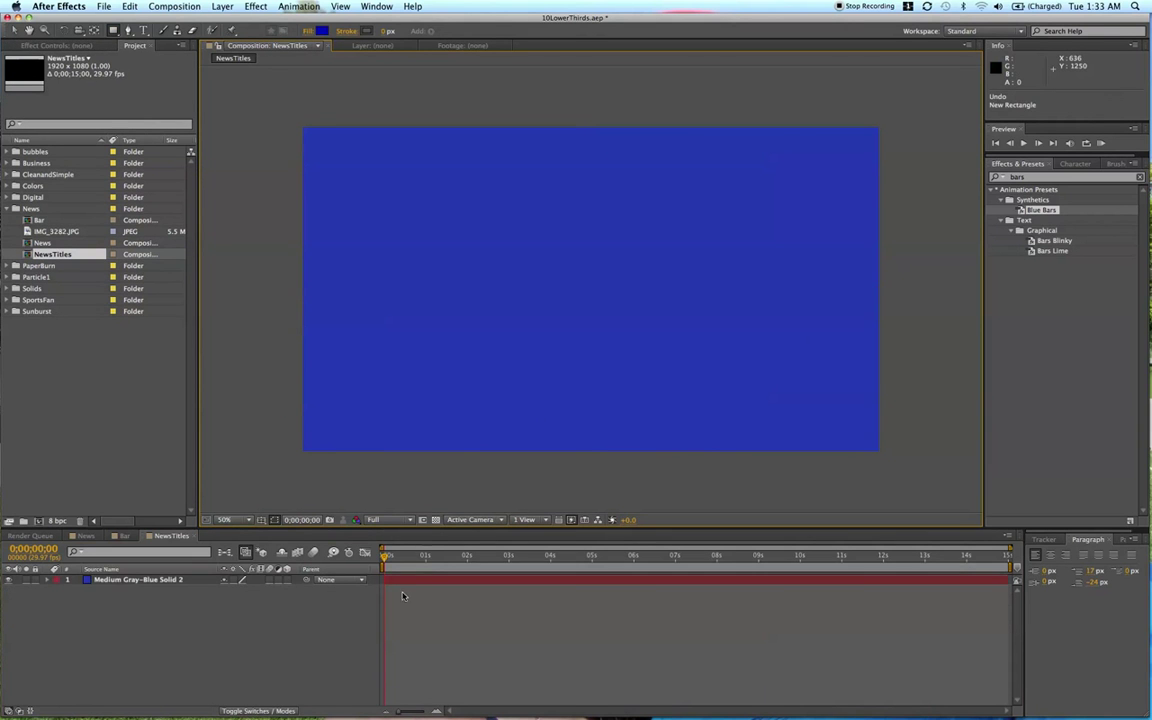
- Mask the blue solid to a full-width horizontal bar in the frame's lower third and move it down about 46 px
left_click(411, 580)
mouse_move(262, 334)
left_mouse_down()
mouse_move(535, 419)
mouse_move(916, 404)
left_mouse_up()
key("v")
left_click_drag(590, 364, 586, 376)
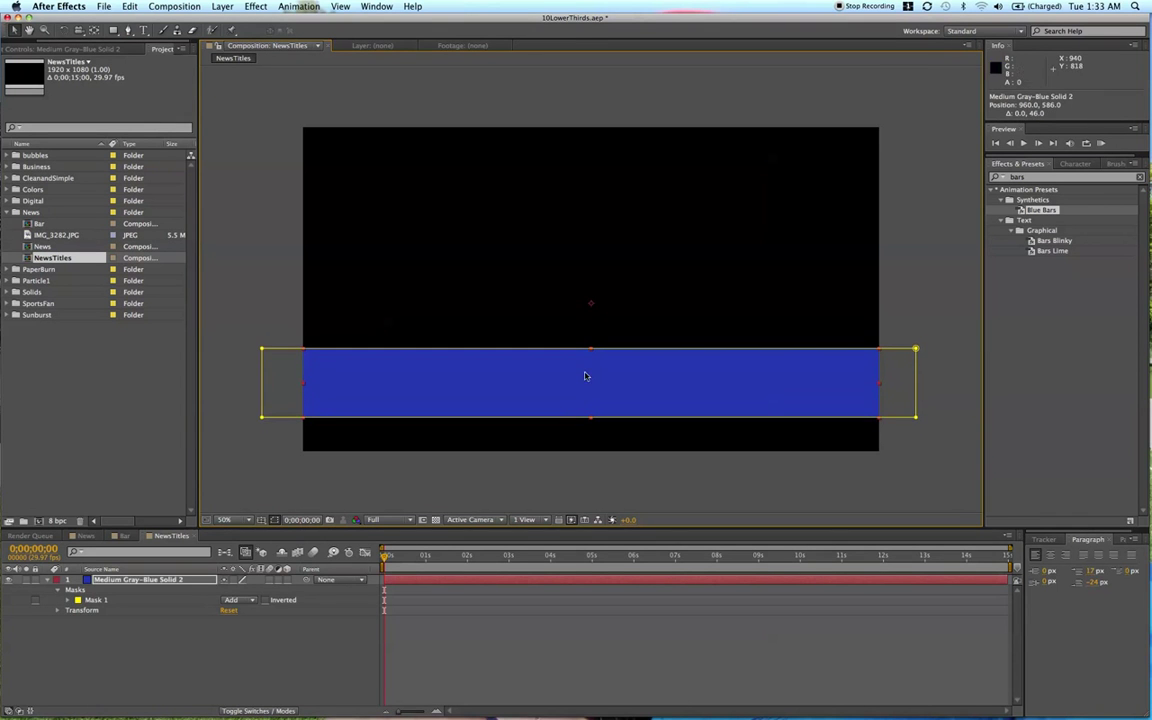
left_click(476, 643)
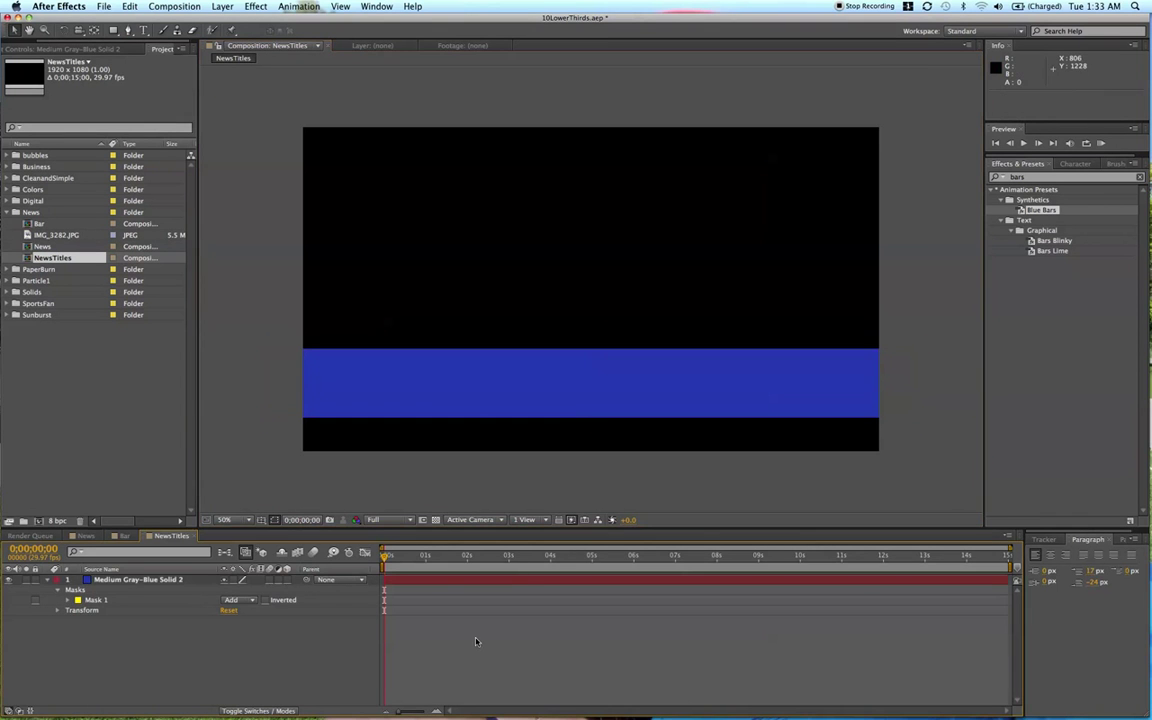
- Compare NewsTitles with the finished Bar composition and duplicate the masked blue bar layer in NewsTitles
left_click(125, 536)
left_click(180, 537)
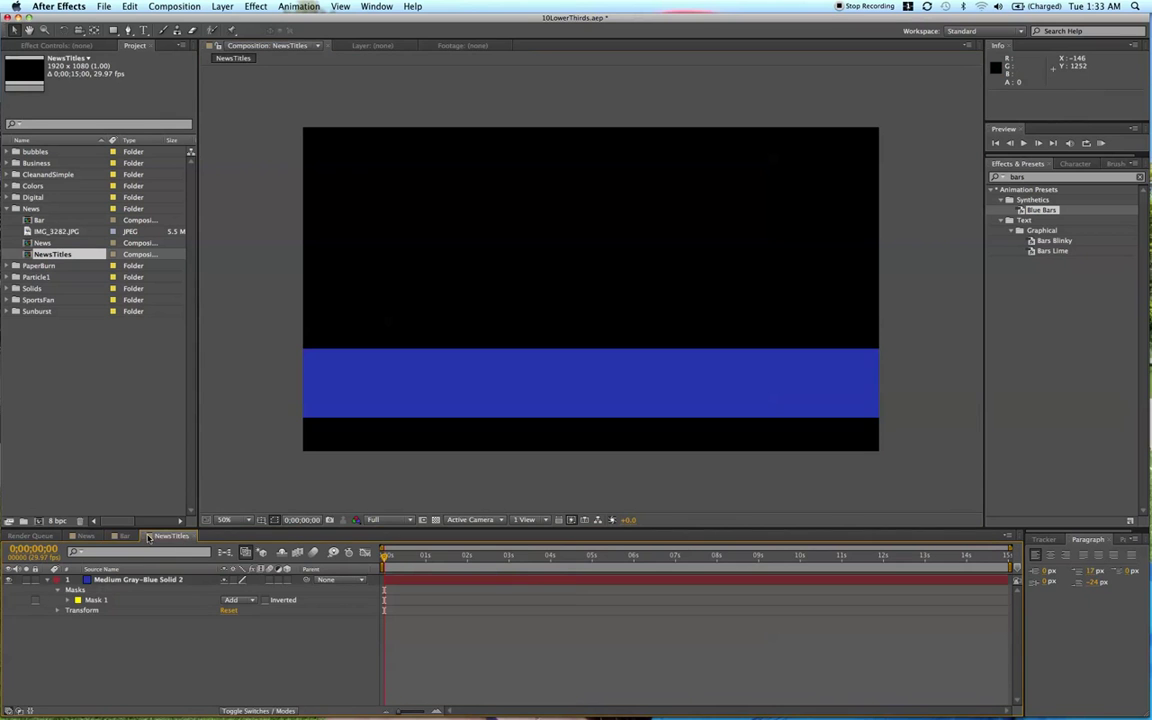
left_click(124, 537)
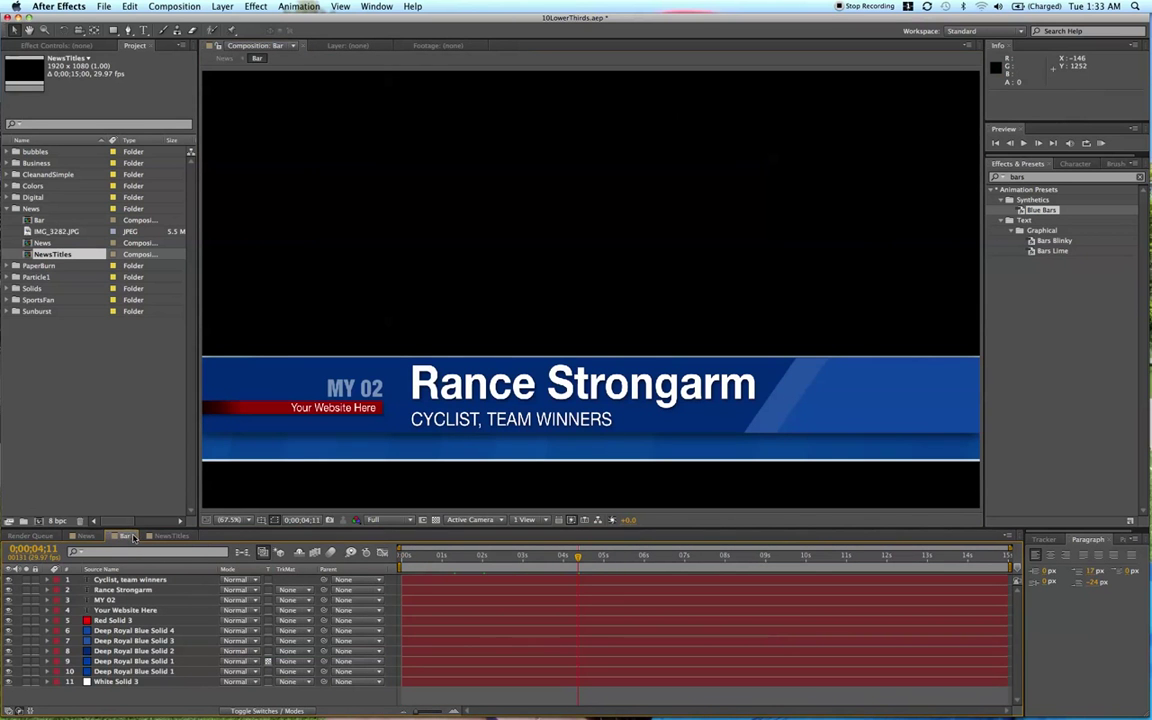
left_click(168, 536)
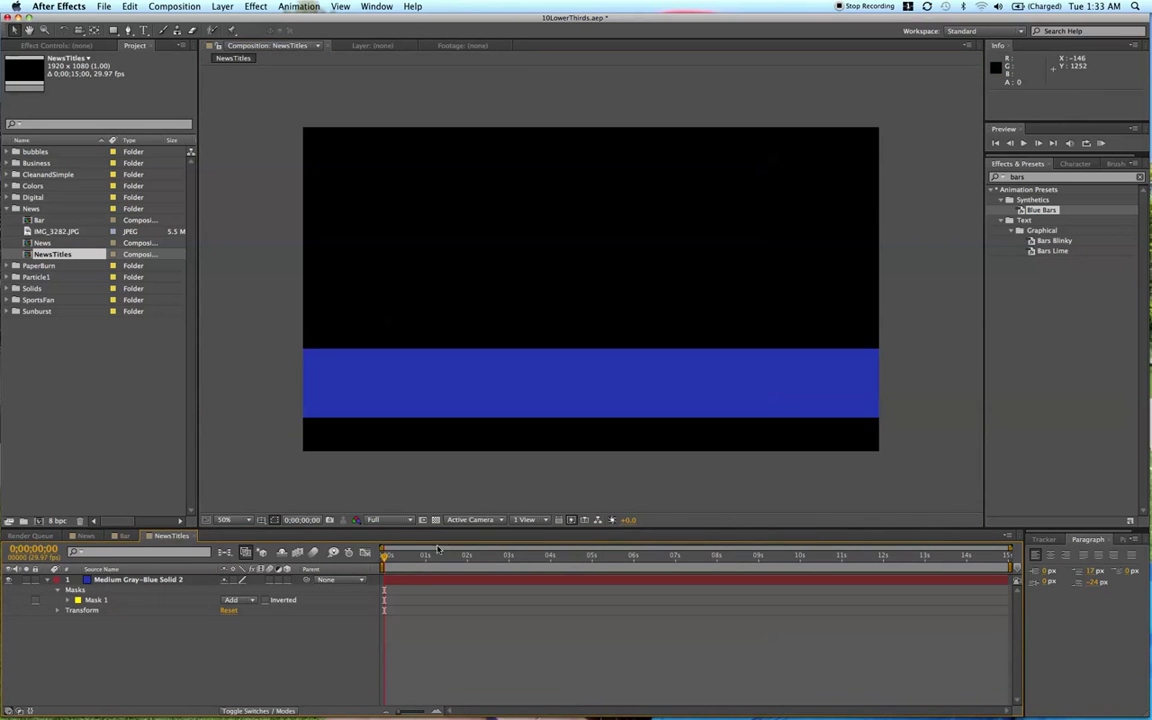
left_click(124, 537)
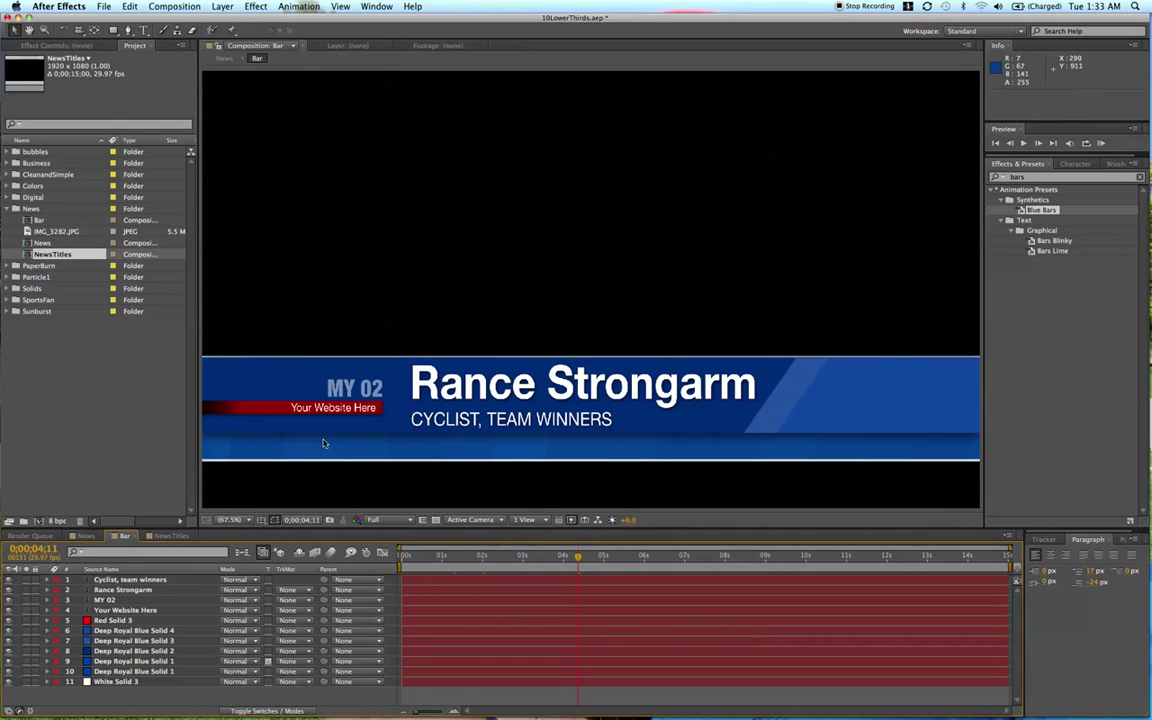
left_click(168, 536)
left_click(458, 583)
key("super+d")
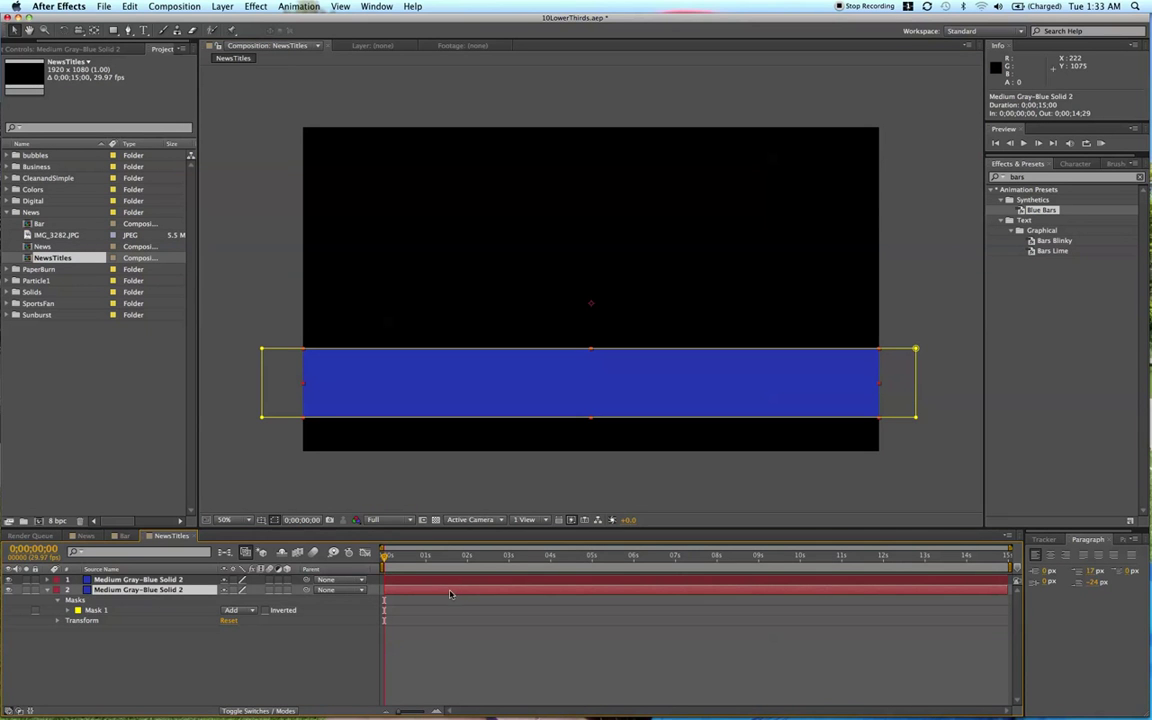
- Change the solid color of the lower duplicate bar layer to white, as a new solid for that layer only
left_click(222, 6)
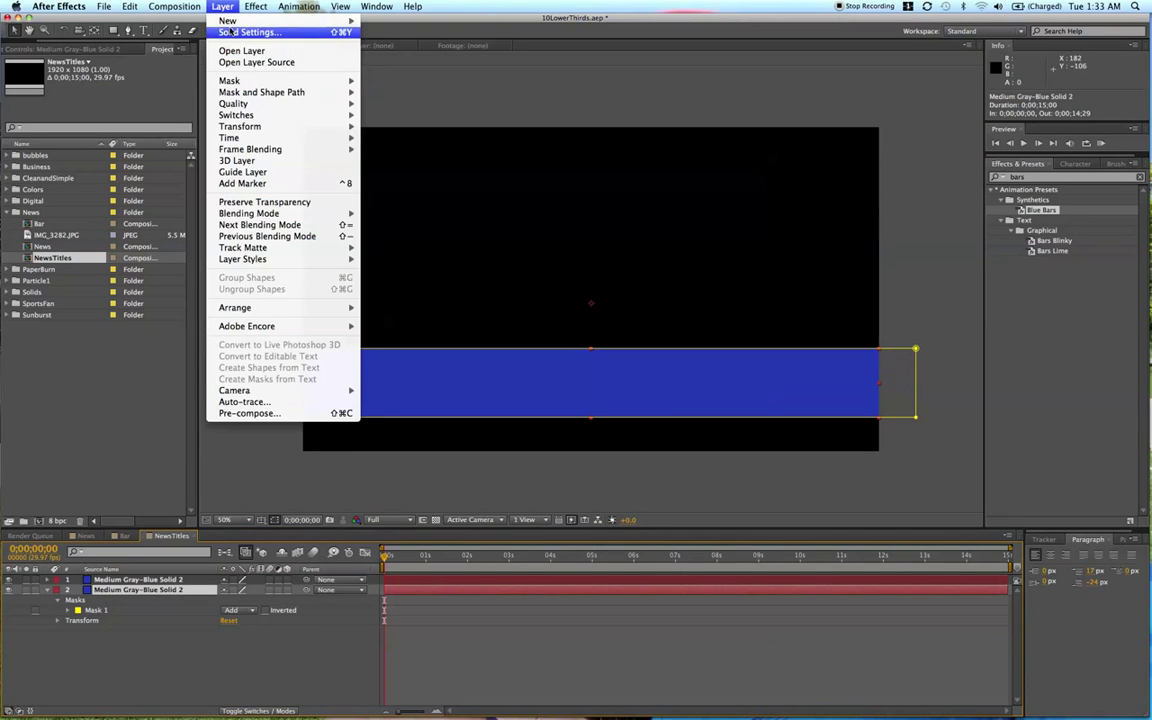
left_click(245, 32)
left_click(179, 438)
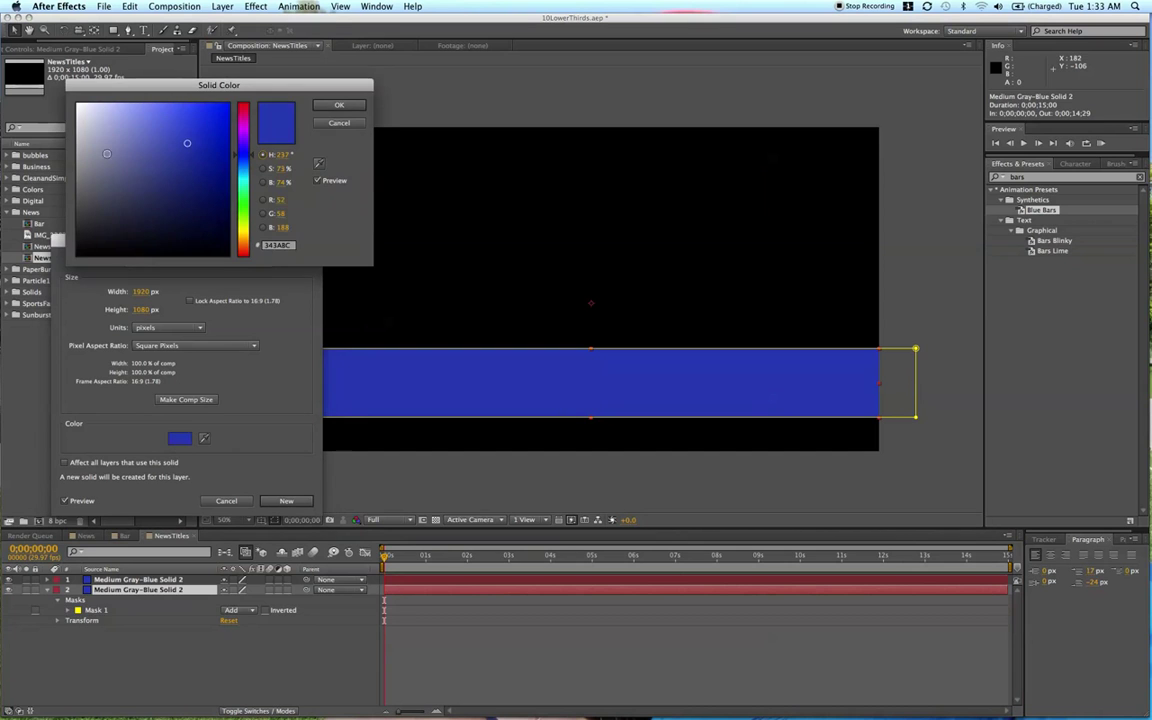
left_click_drag(110, 158, 77, 103)
left_click(323, 108)
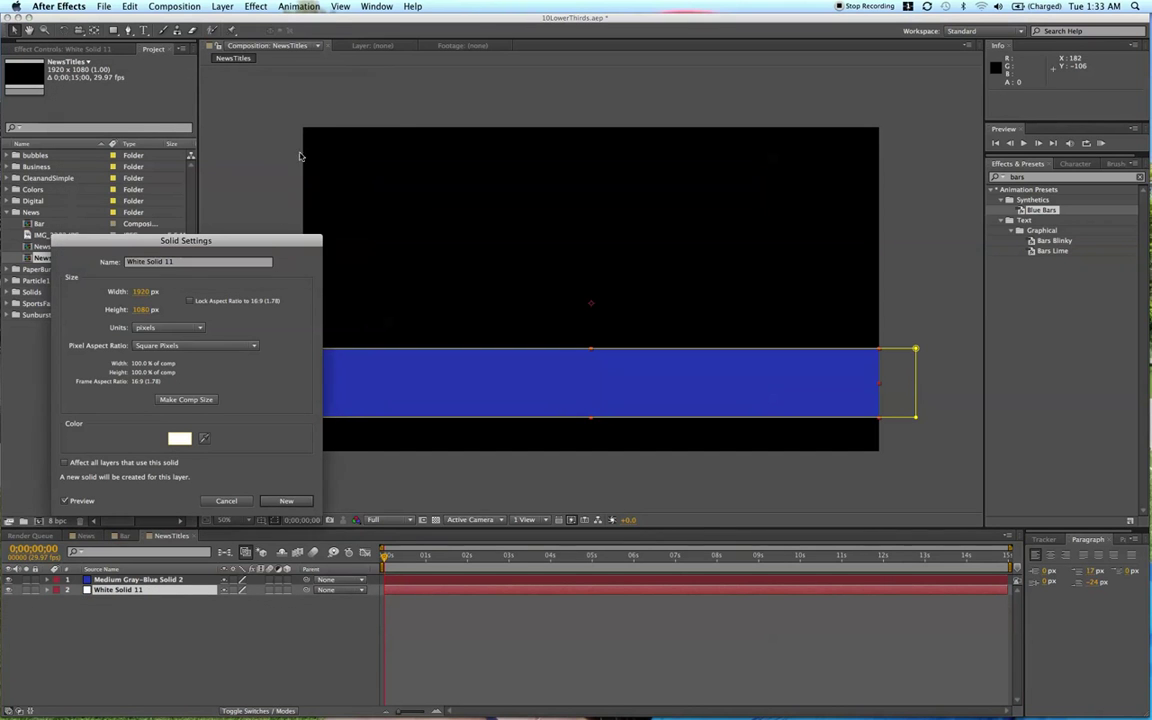
key("Return")
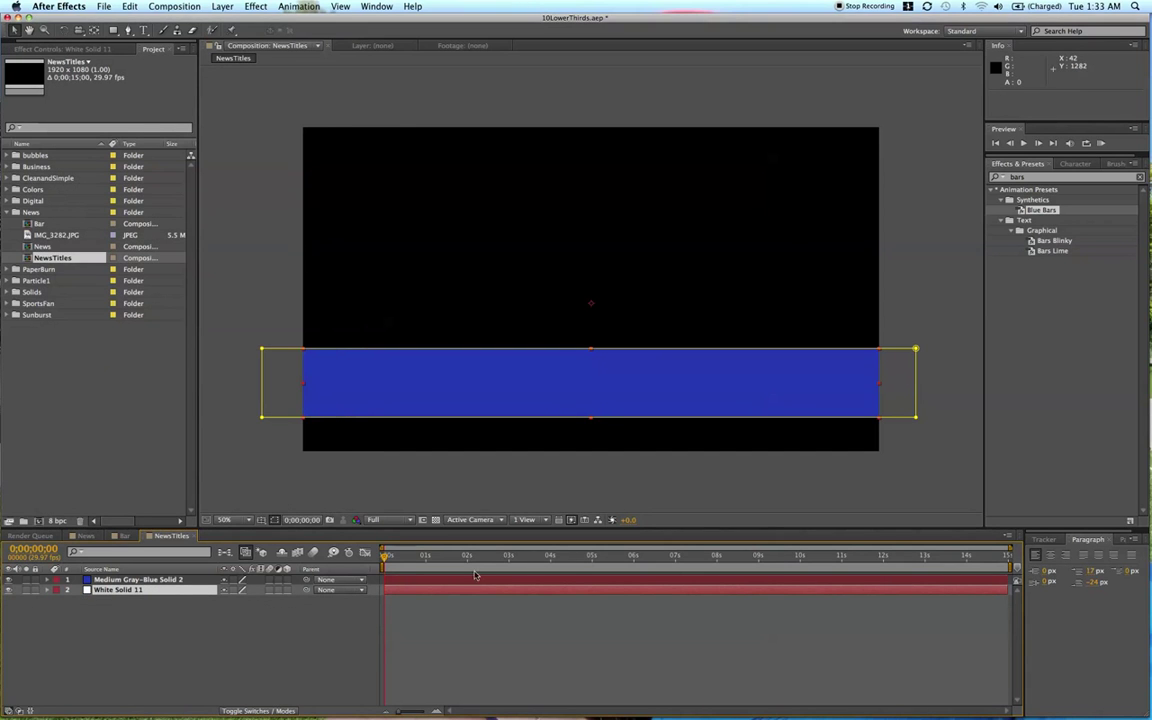
- Set the white solid's mask expansion to 5 pixels to form a thin outline around the blue bar
key("m")
key("m")
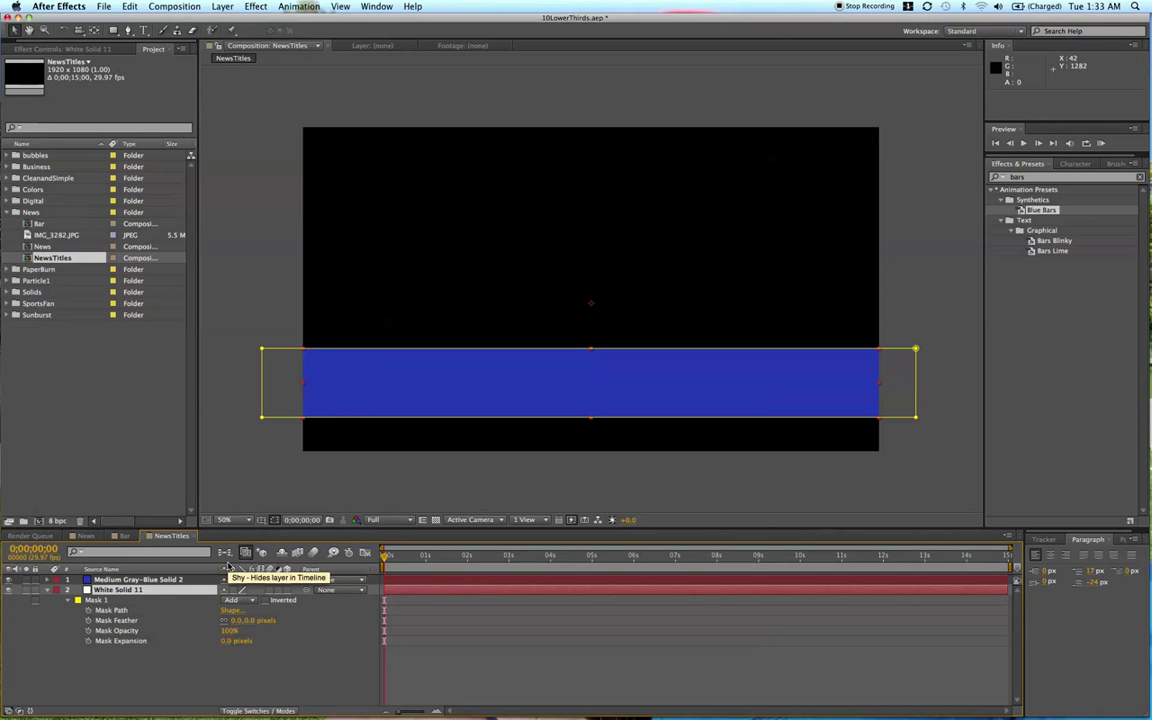
left_click(228, 642)
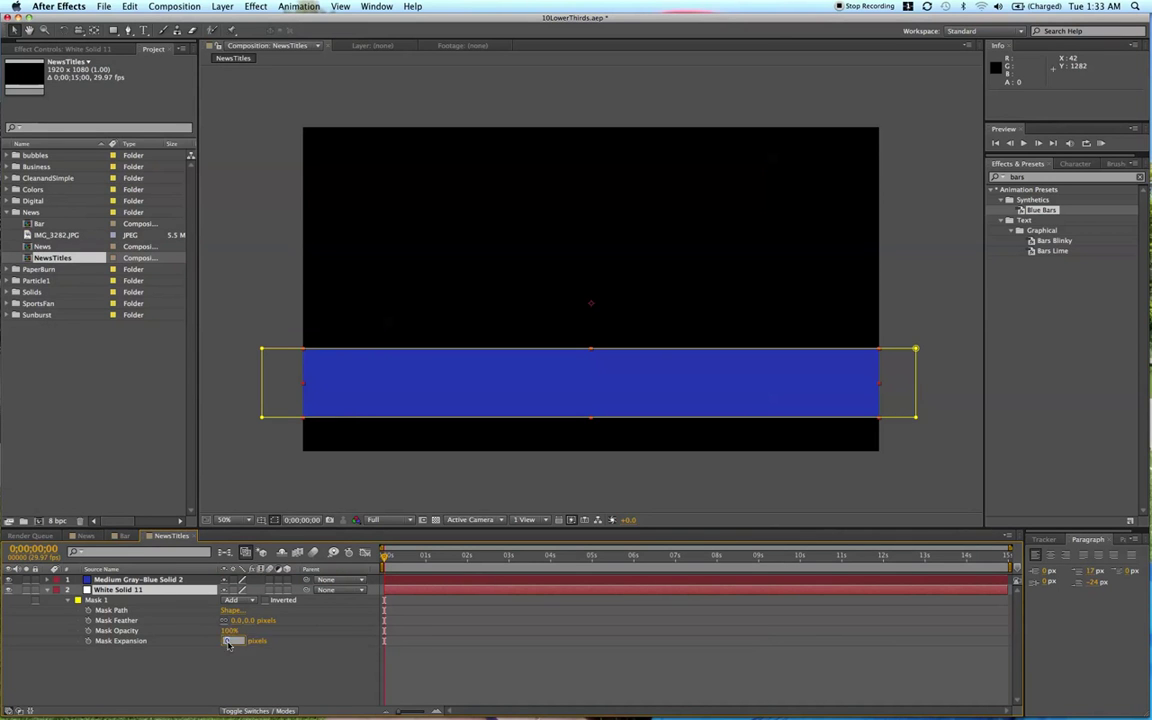
type("3")
key("Return")
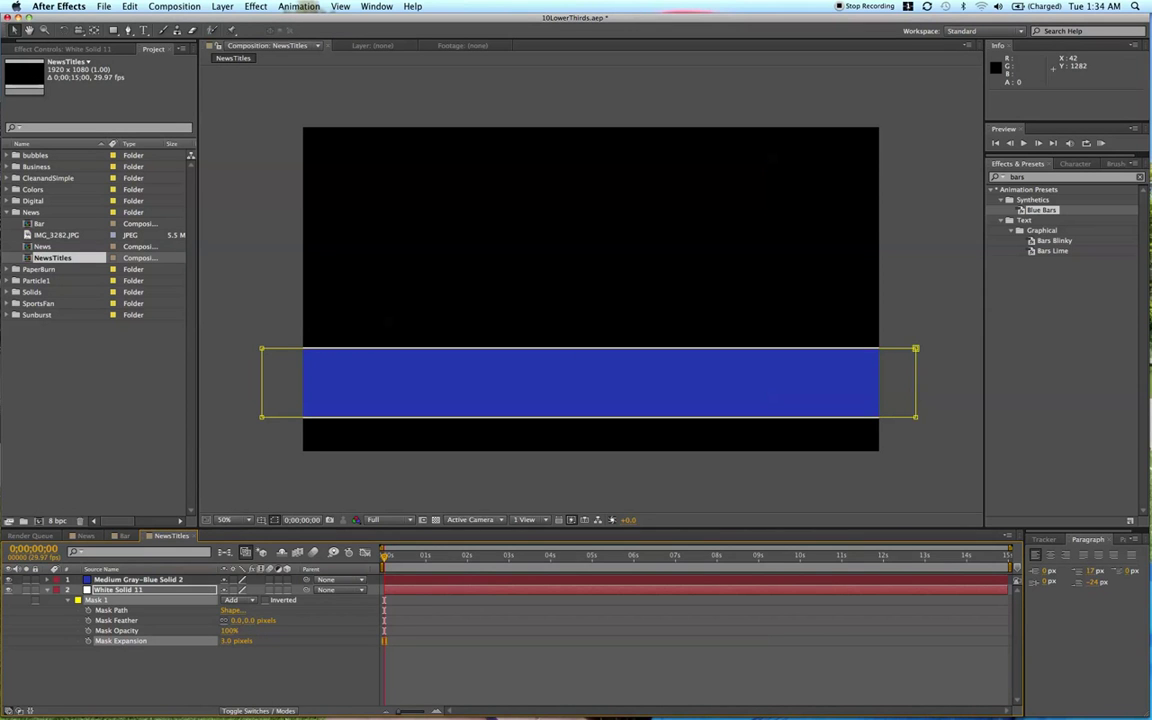
left_click(409, 678)
left_click(228, 642)
type("5")
key("Return")
left_click(364, 606)
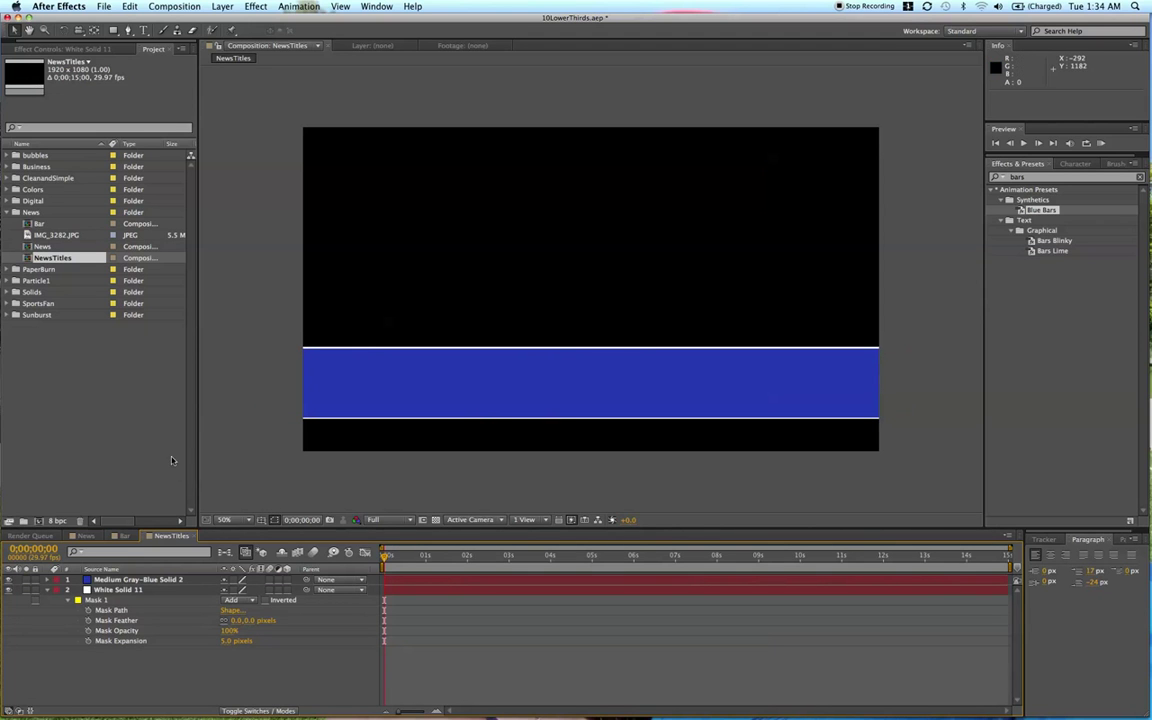
- Try nudging the white outline layer down by 1 pixel
left_click(446, 592)
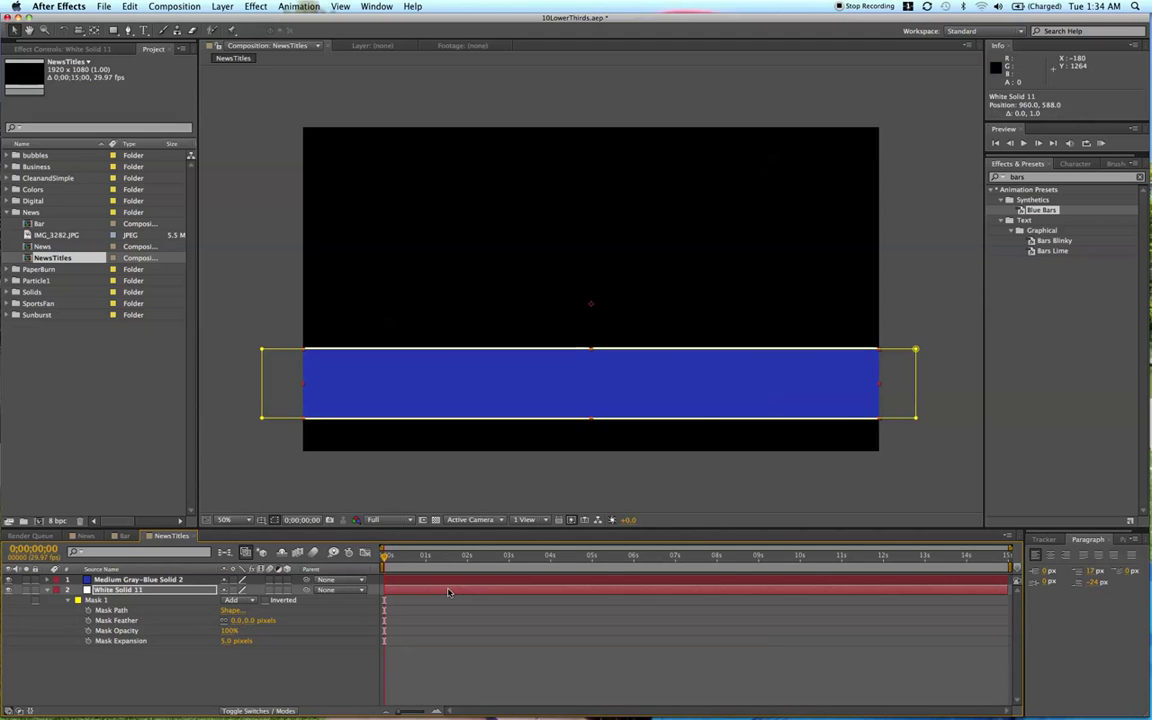
left_click(450, 643)
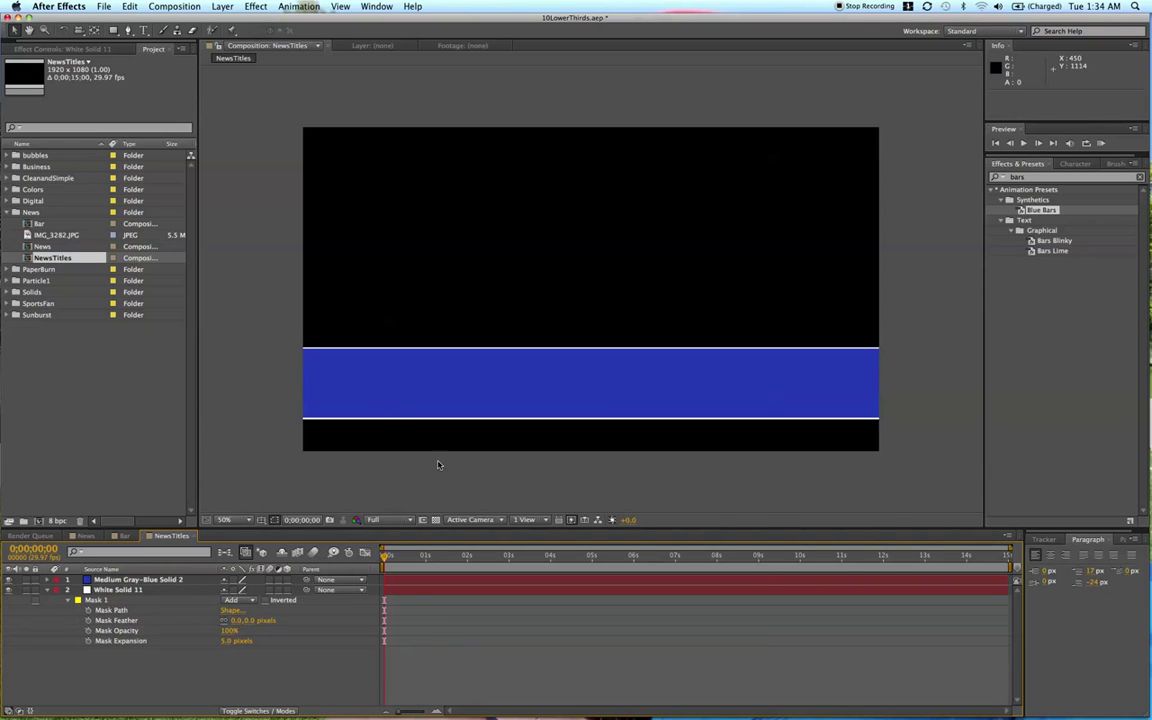
left_click(453, 587)
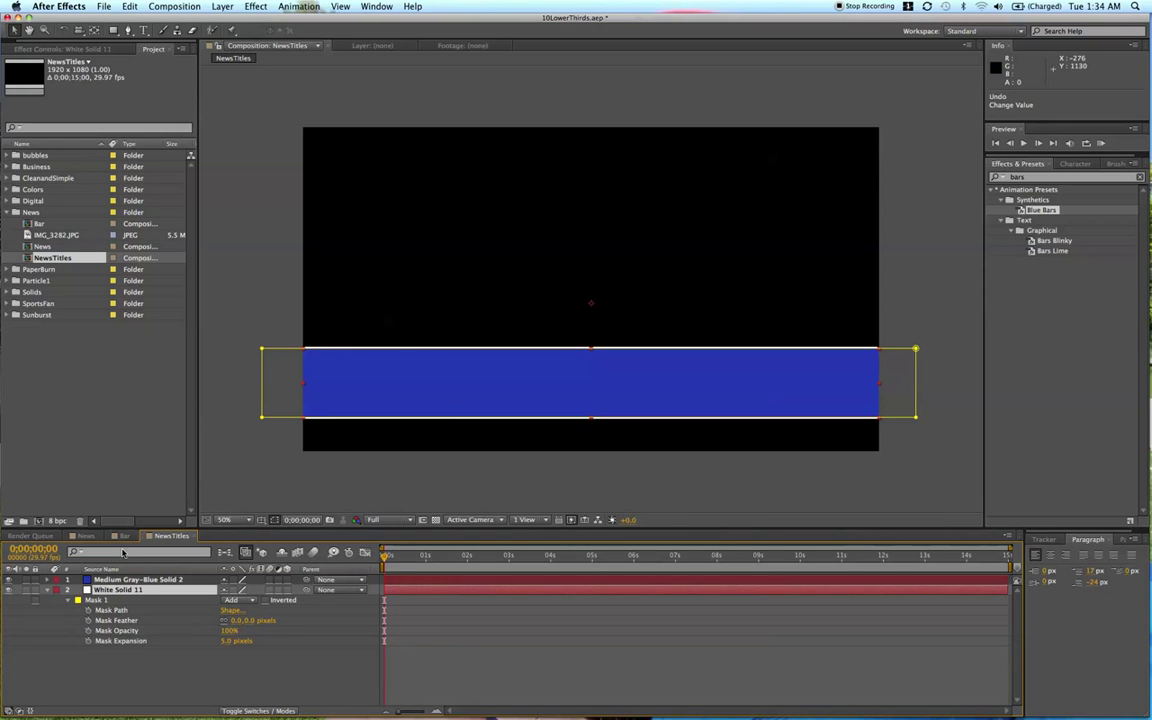
- Preview the Bar composition's animation from about one second in and duplicate the blue bar layer in NewsTitles
left_click(126, 537)
left_click(436, 557)
key("space")
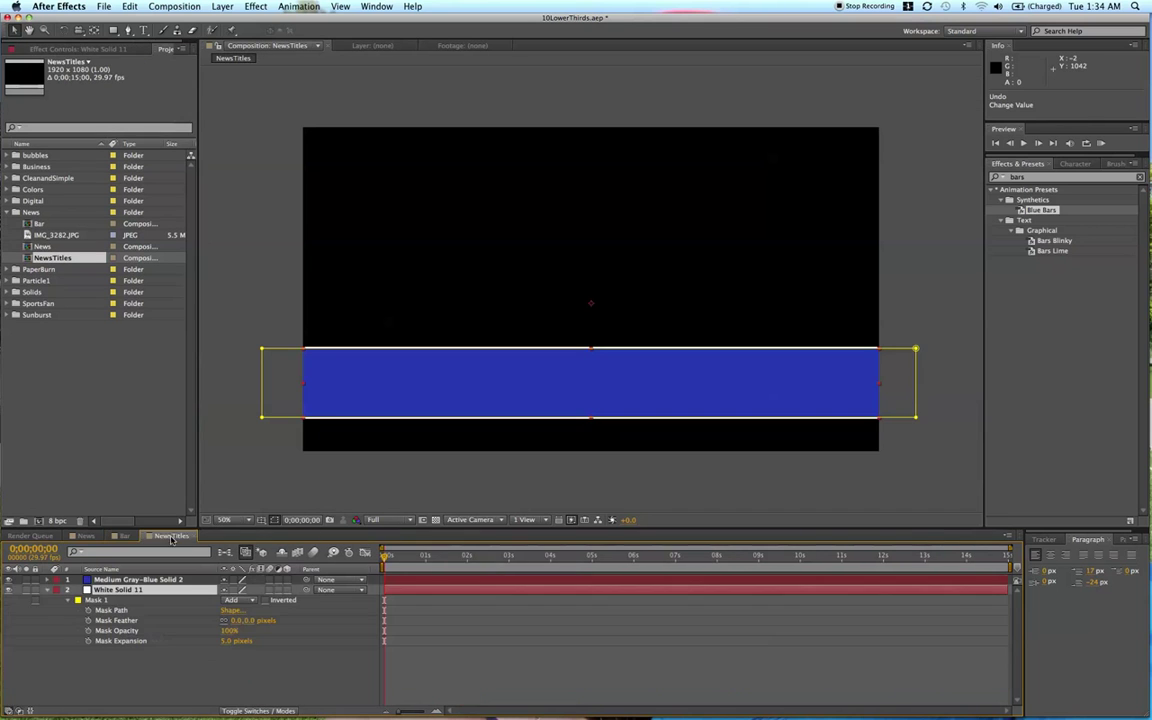
left_click(171, 536)
left_click(394, 580)
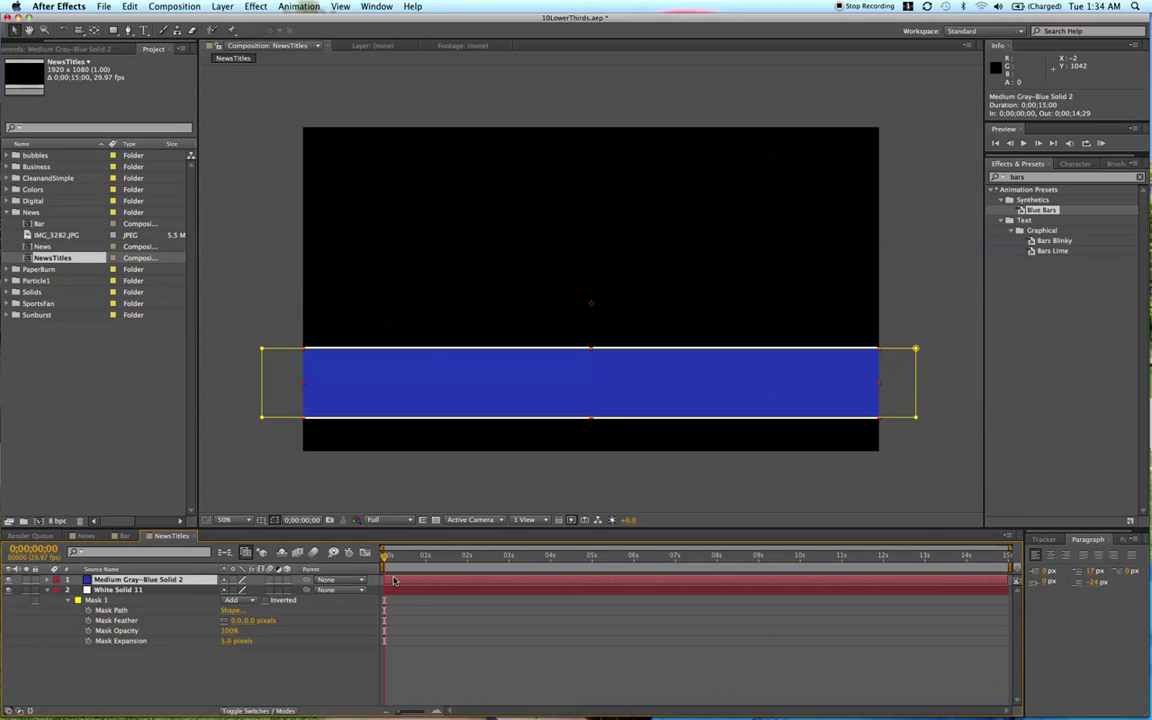
key("super+d")
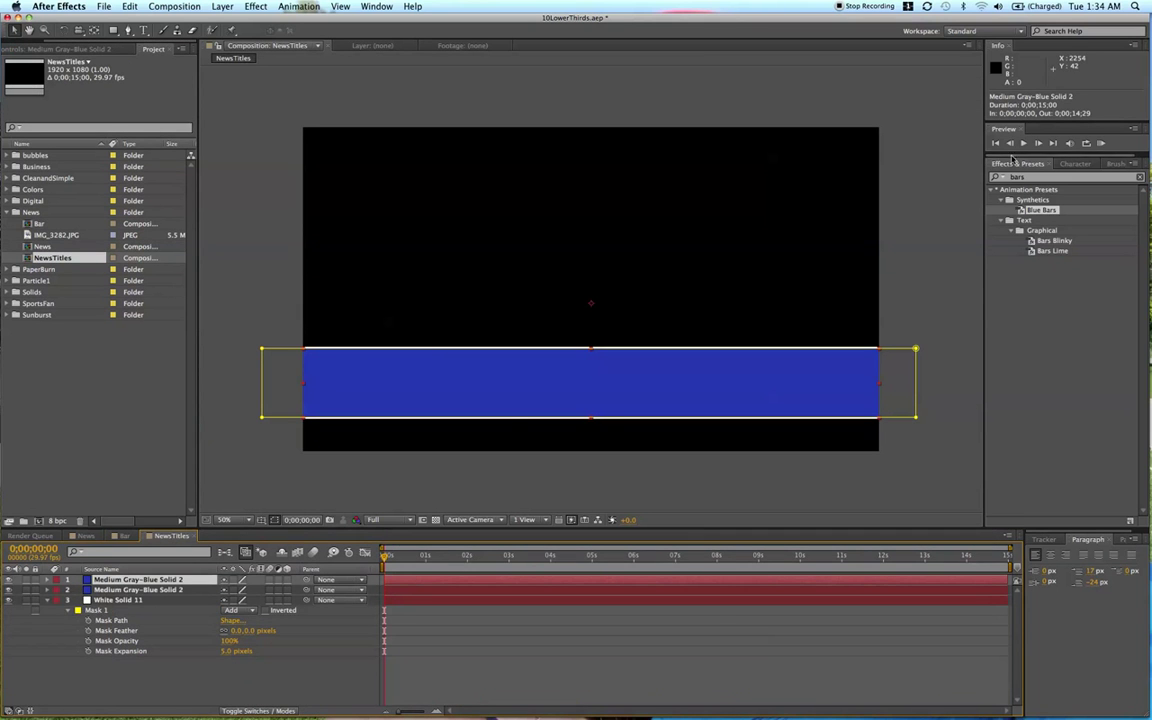
- Clear the "bars" search term from the effects and presets list to show every effect category
left_click_drag(1034, 178, 957, 177)
key("BackSpace")
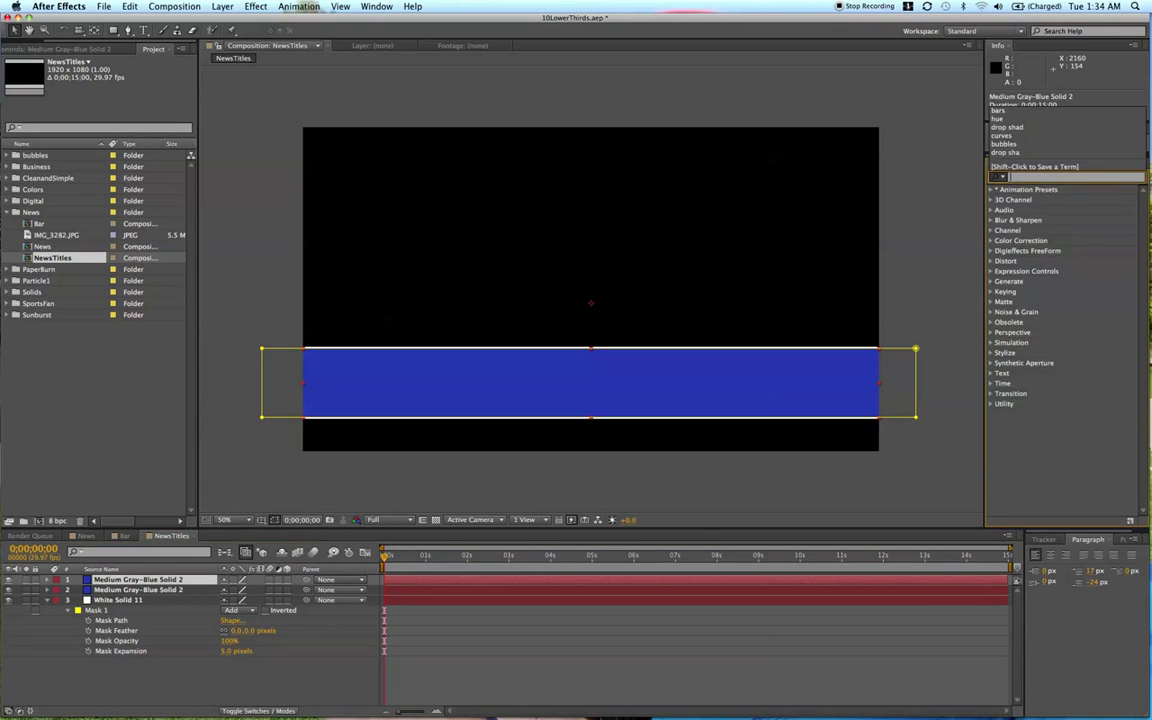
left_click(1021, 458)
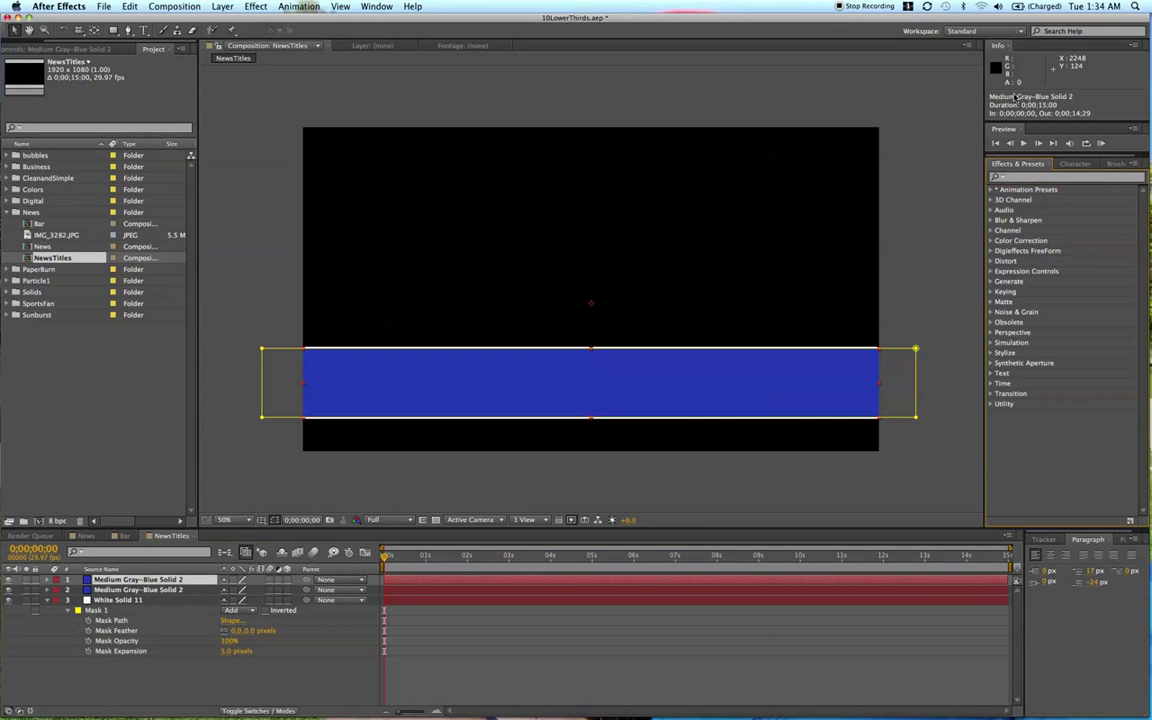
- Find the Blue Bars animation preset and apply it to the uppermost blue bar layer in NewsTitles
left_click(1031, 178)
type("blue bars")
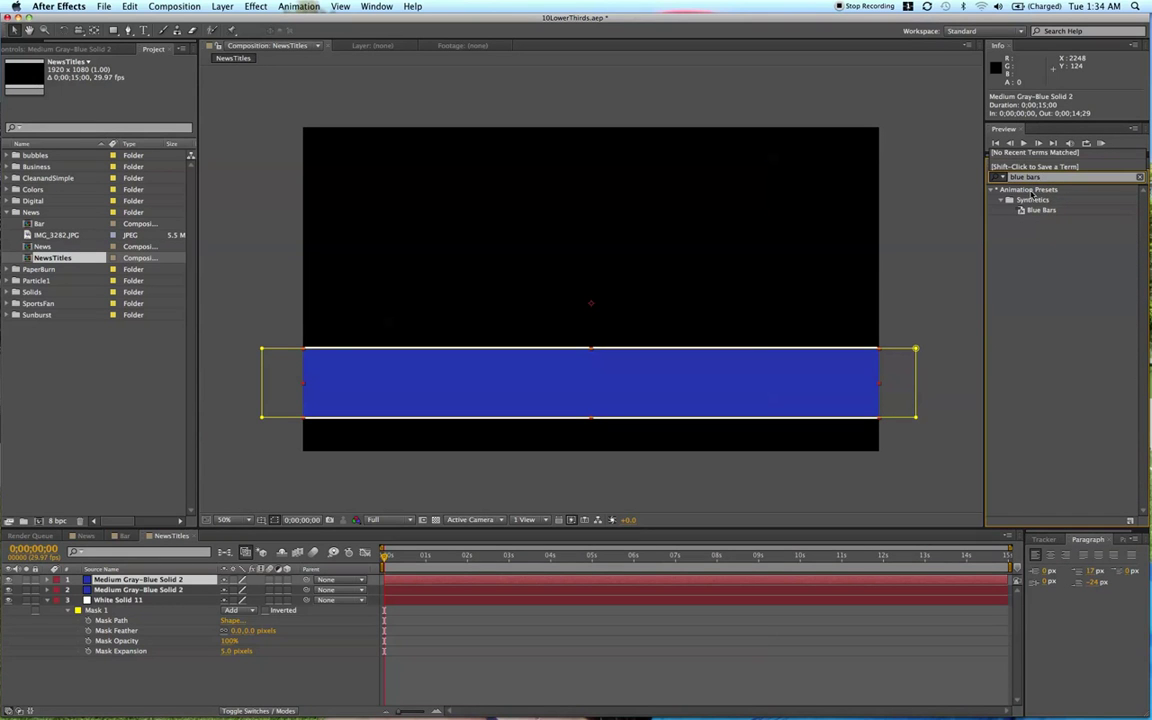
left_click_drag(1040, 210, 395, 580)
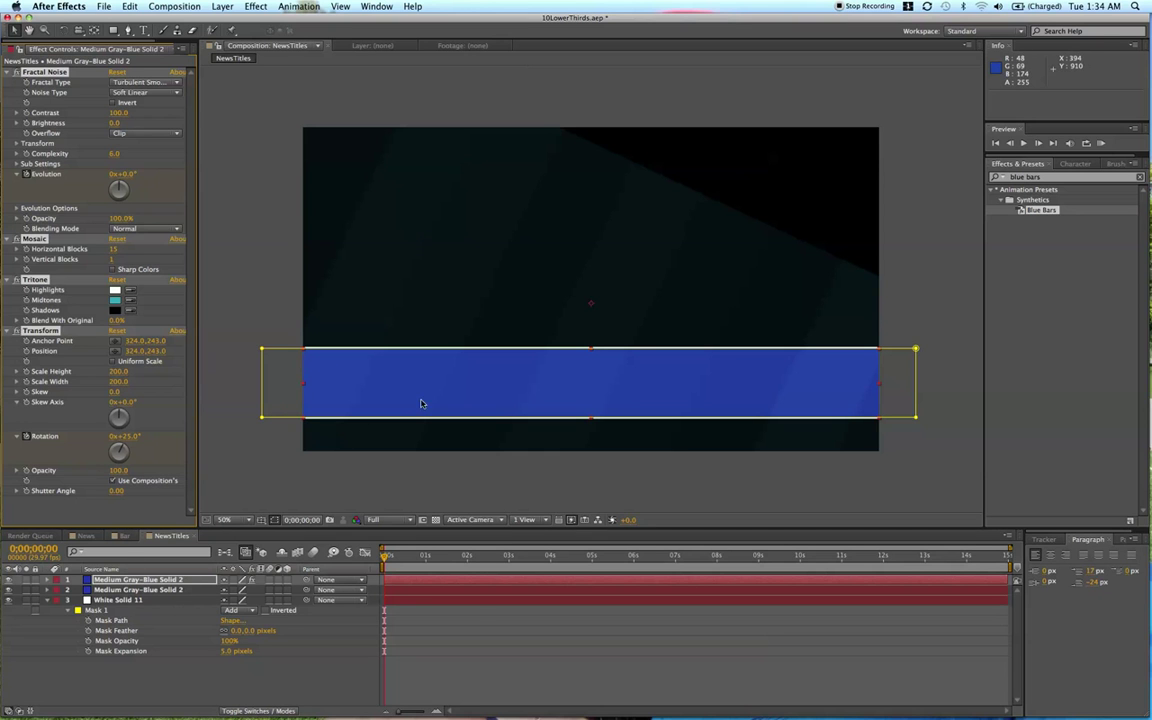
- Check the News and Bar compositions for reference and enable Preserve Underlying Transparency on the Blue Bars layer in NewsTitles
left_click(86, 535)
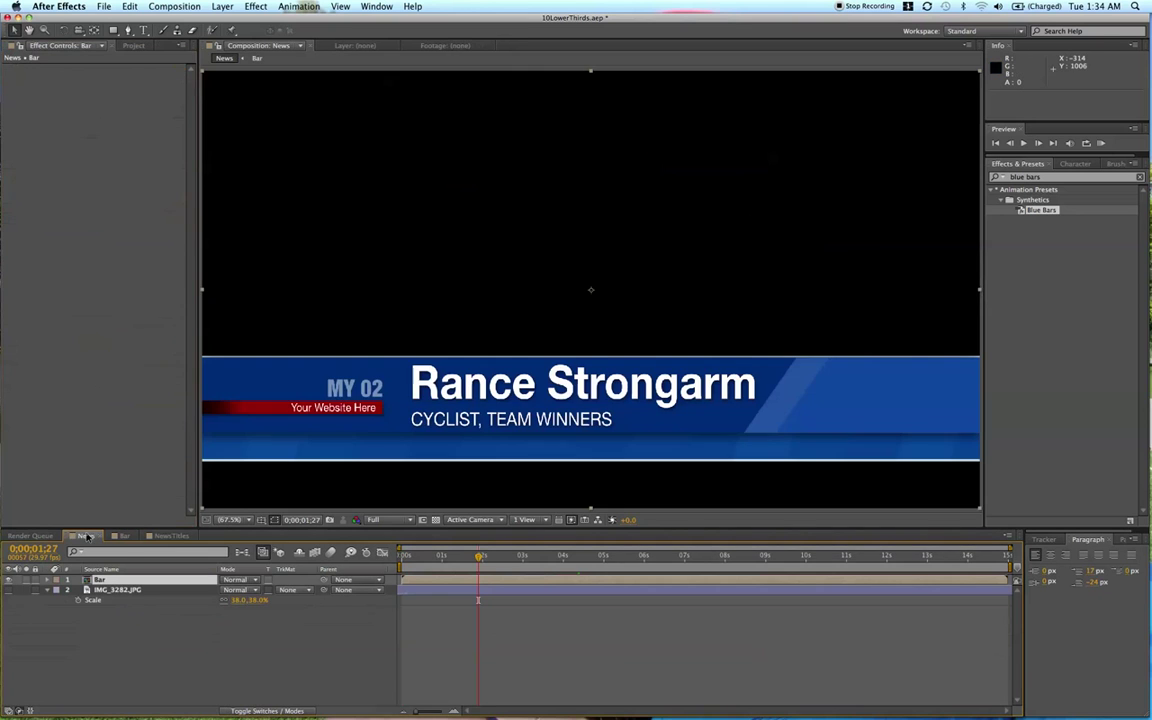
left_click(124, 536)
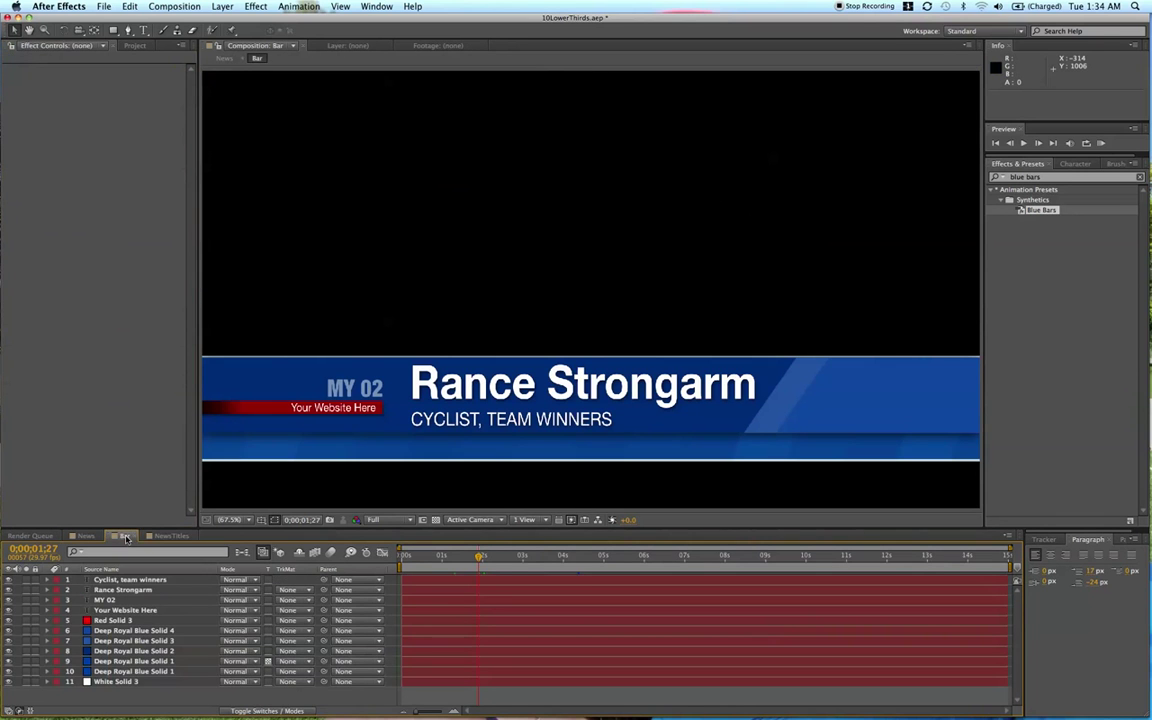
left_click(171, 535)
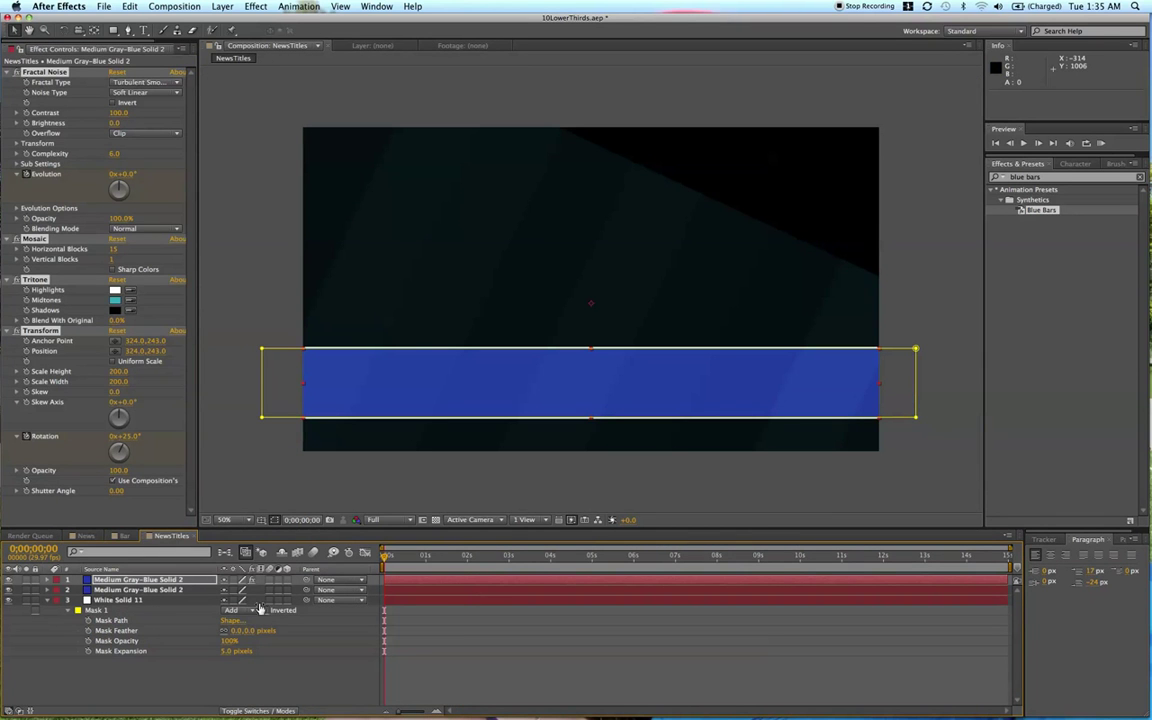
left_click(236, 708)
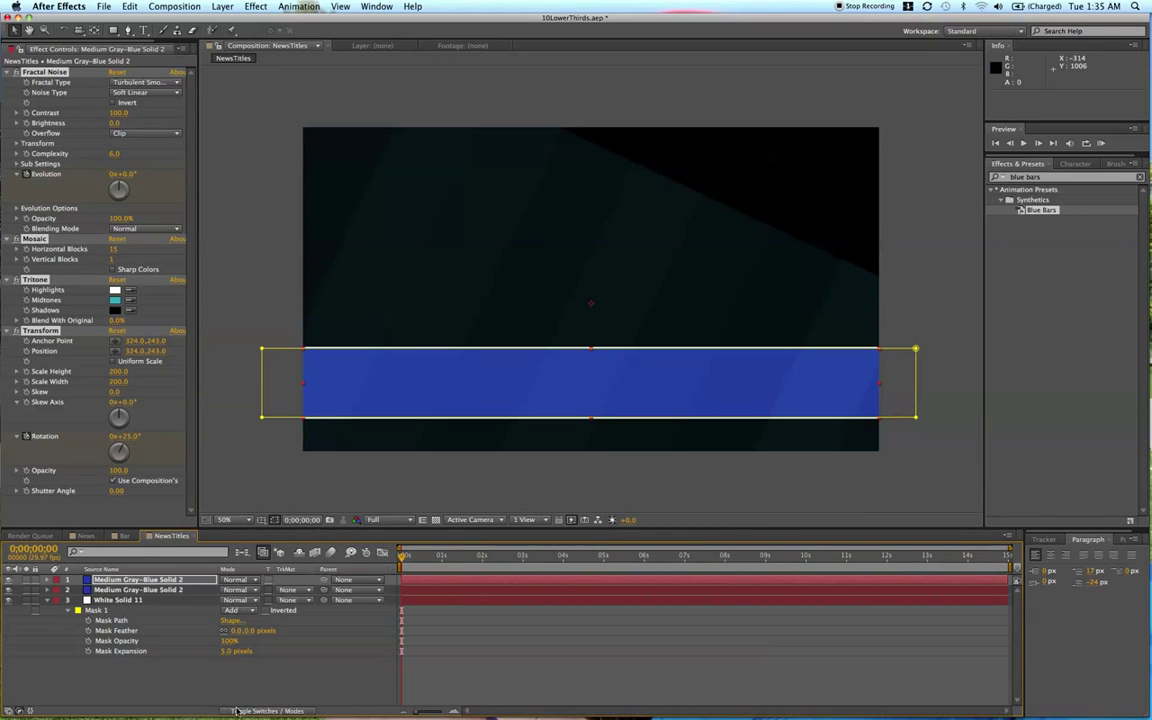
left_click(268, 580)
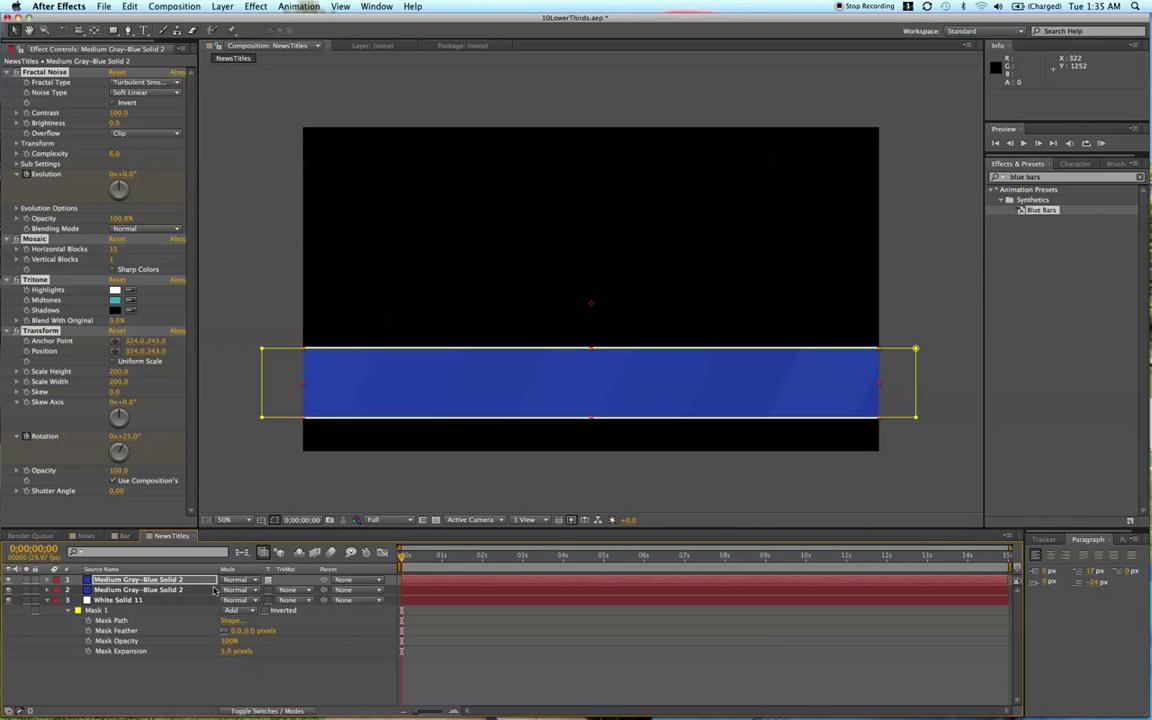
- Compare the two blue bar layers and preview the first seconds of the moving bars animation in NewsTitles
left_click(195, 581)
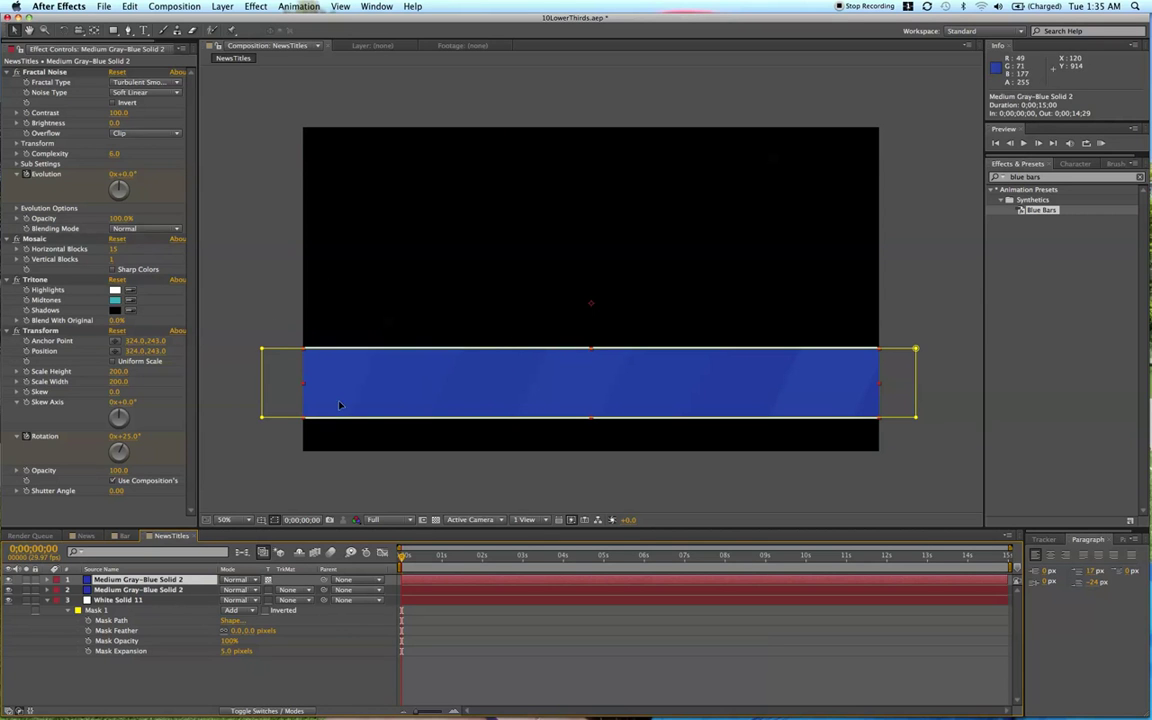
left_click(137, 591)
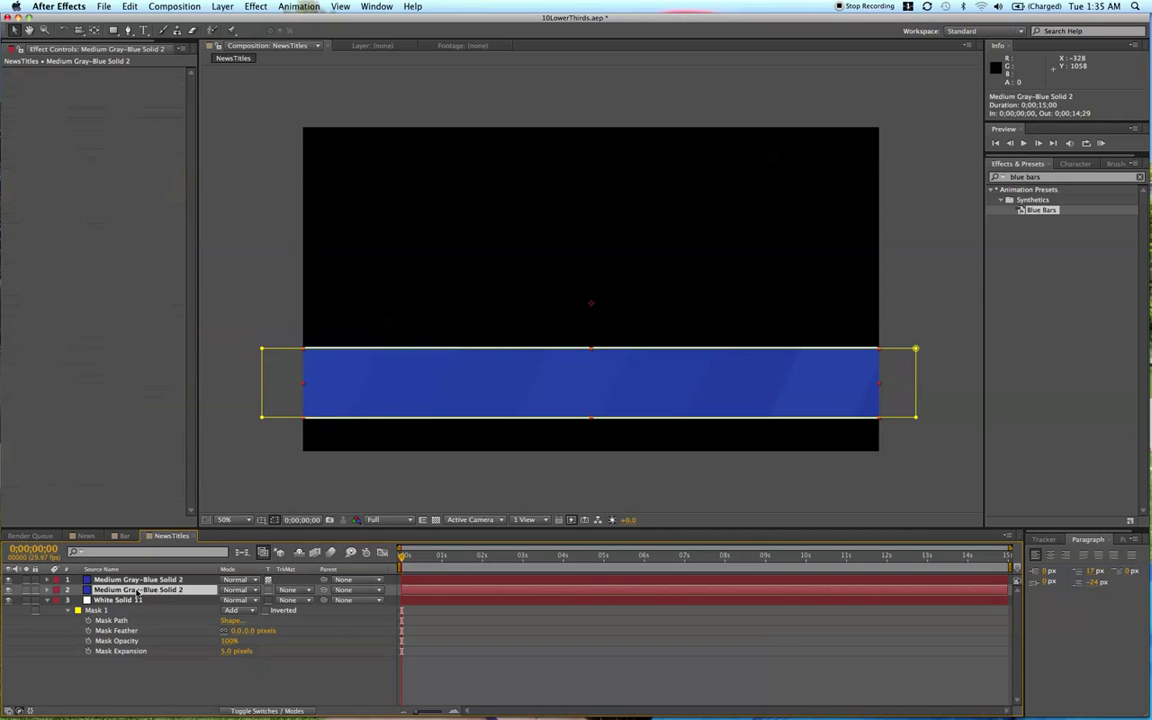
left_click(127, 678)
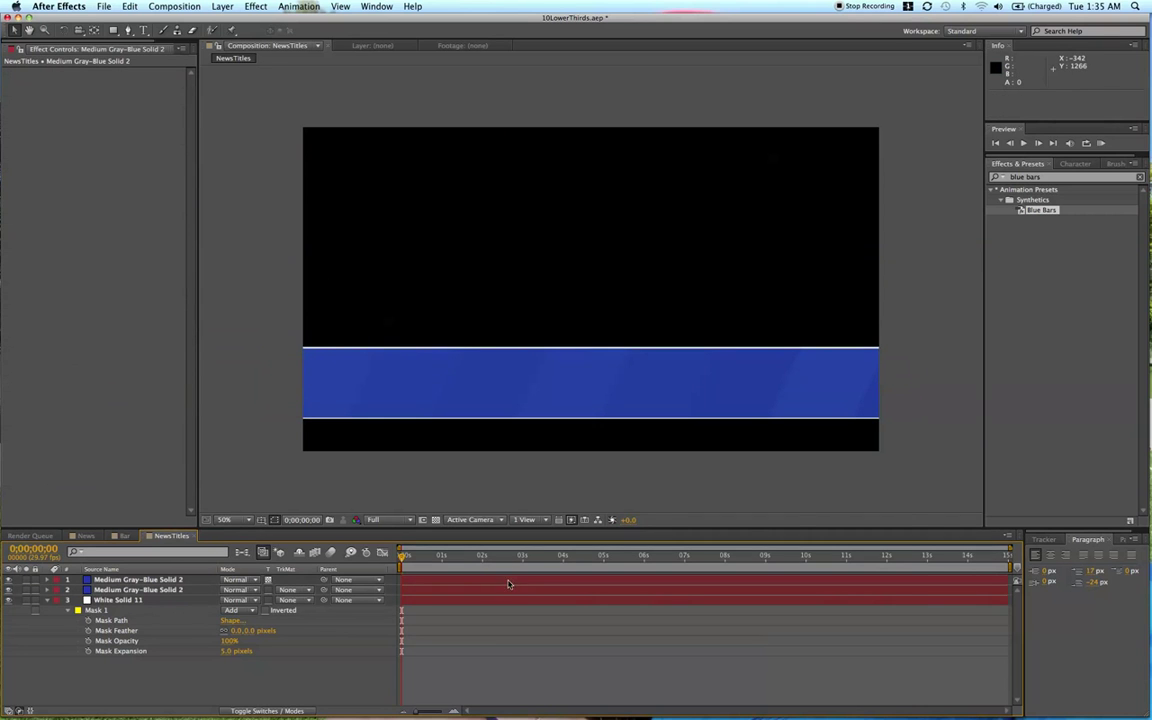
left_click_drag(404, 556, 512, 563)
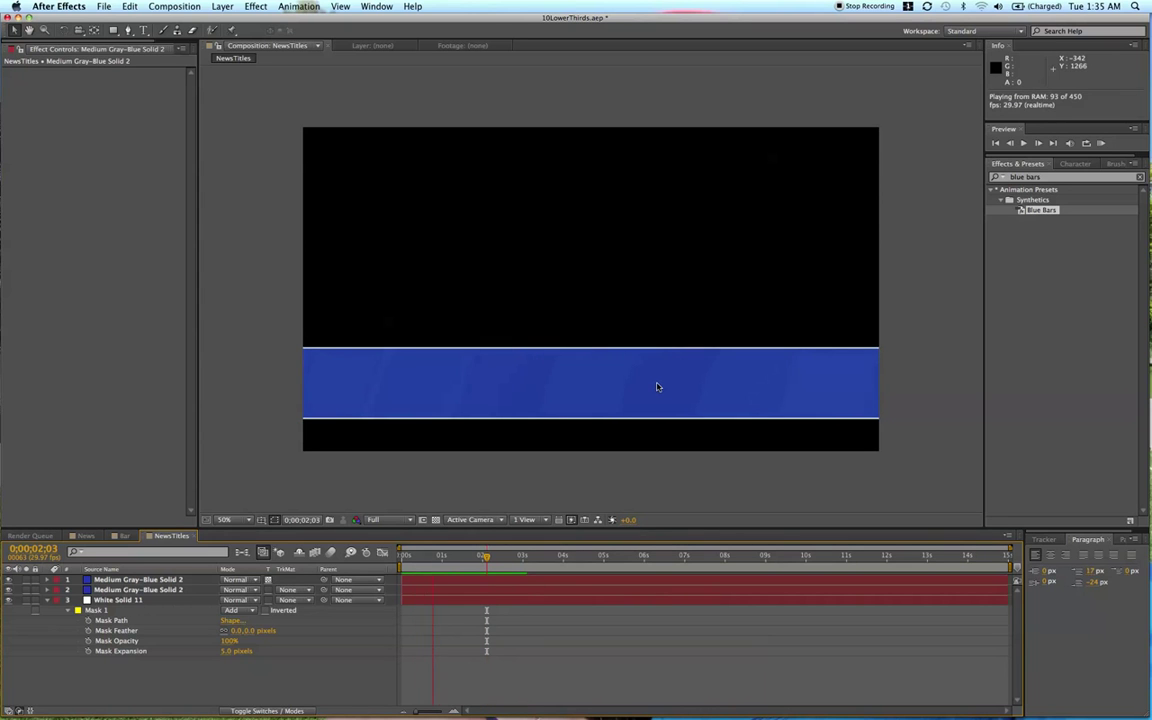
- Reveal the Blue Bars layer's keyframes and move its ending Evolution and Rotation keyframes to 0;00;09;29 to slow the animation
left_click(449, 584)
key("u")
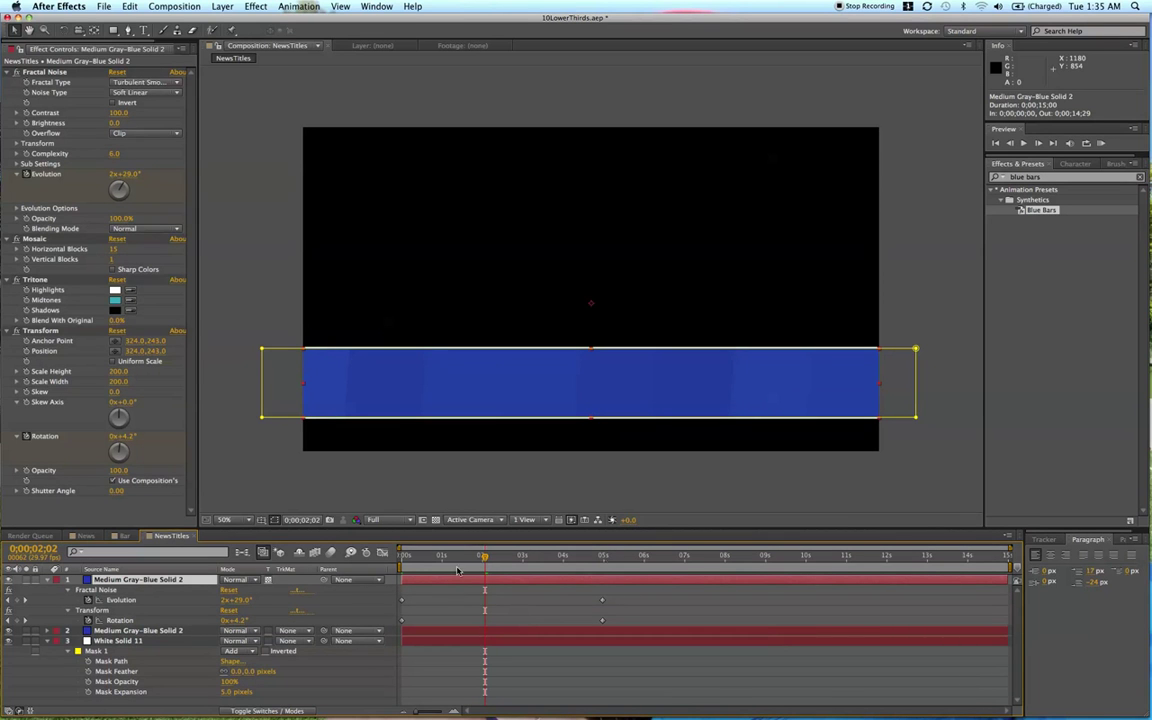
left_click_drag(574, 593, 803, 622)
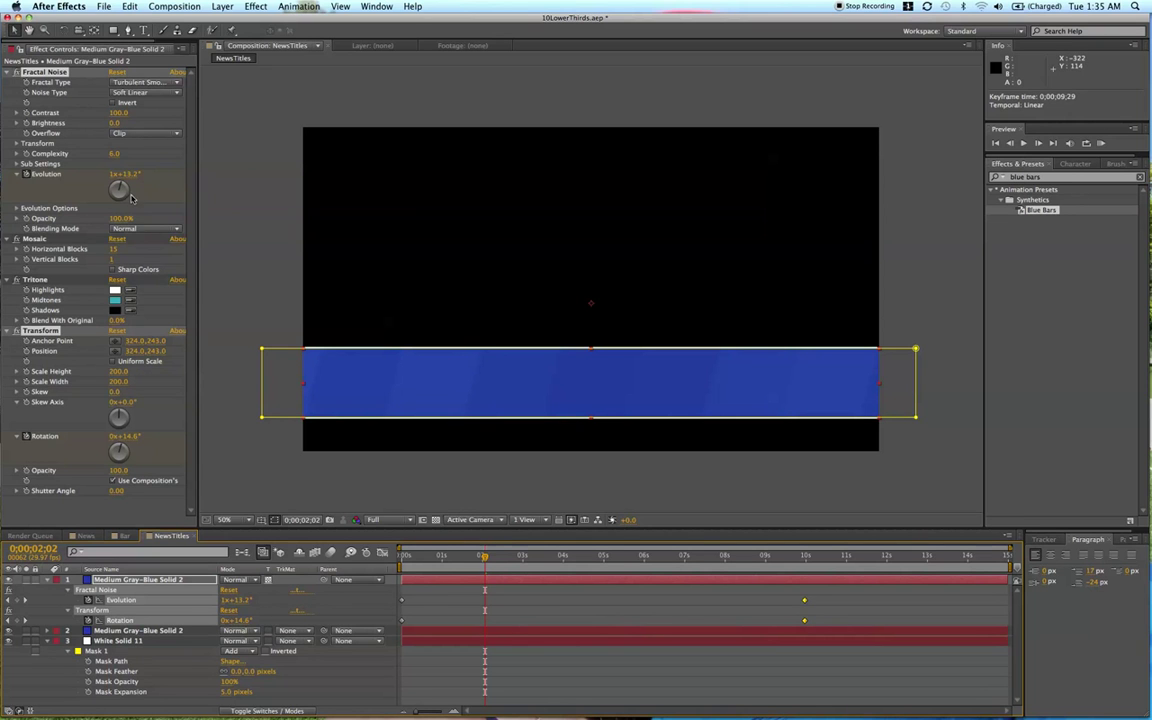
- Set the Mosaic effect's Horizontal Blocks to 30 on the Blue Bars layer
left_click(66, 241)
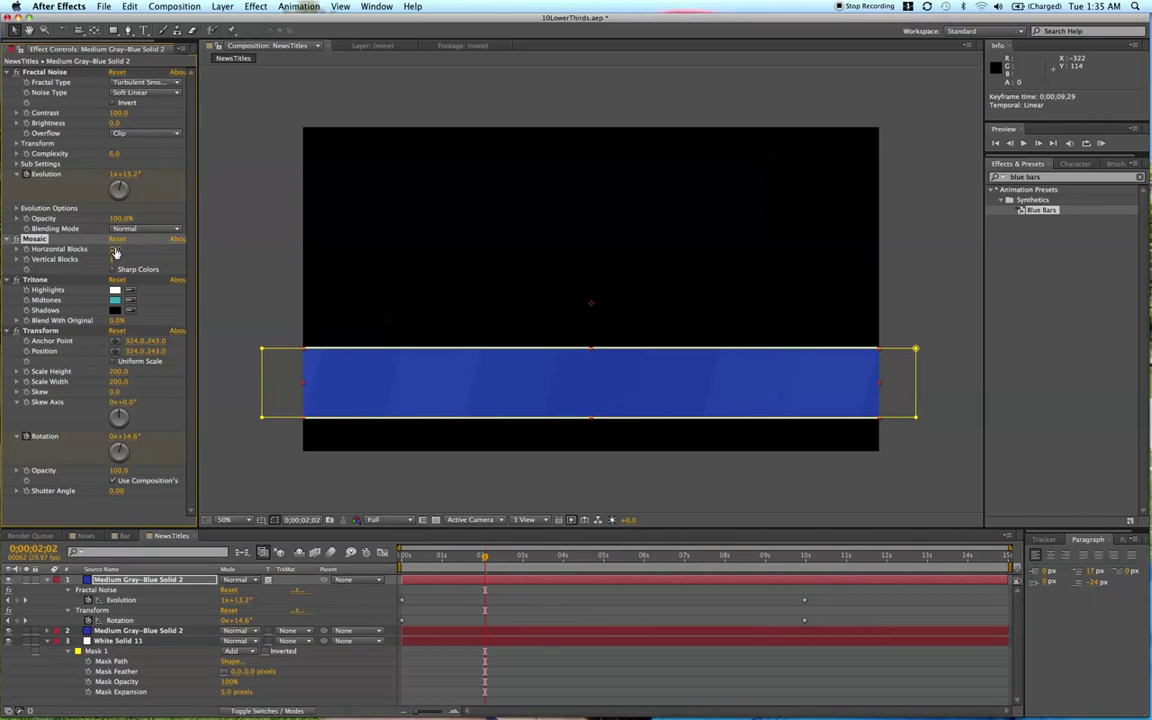
left_click(113, 250)
type("30")
key("Return")
- Collapse the properties of all layers in NewsTitles and scrub the current time back to 0;00;00;16
left_click(501, 599)
key("super+a")
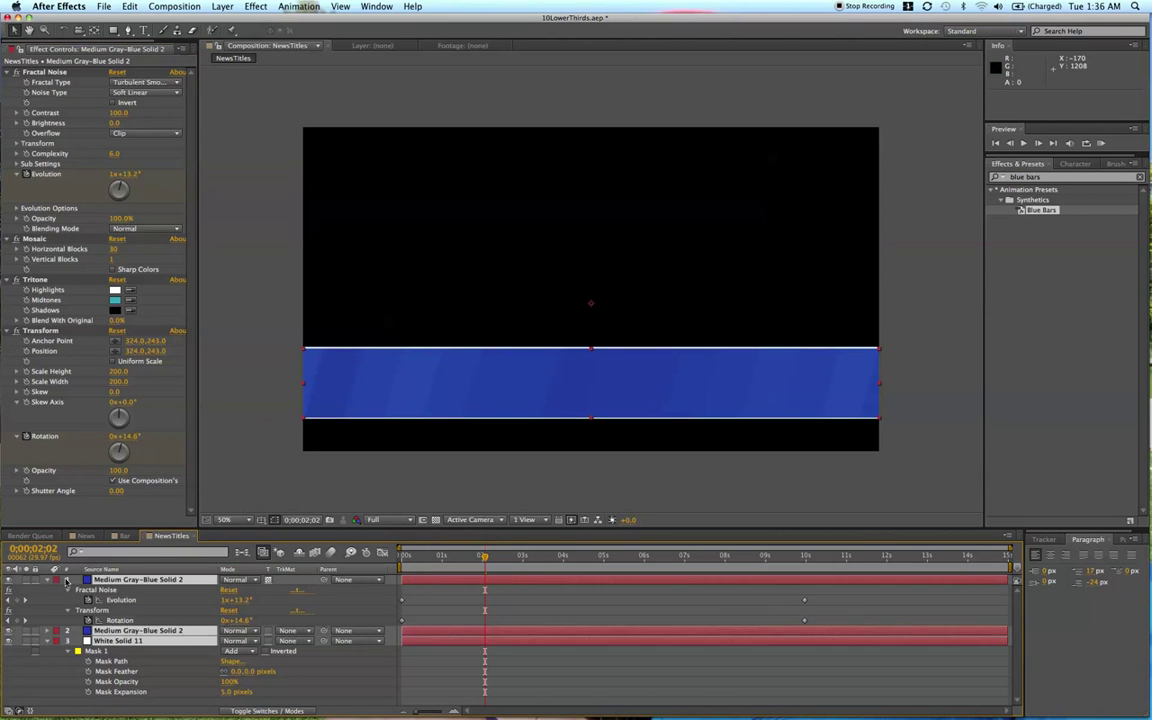
key("u")
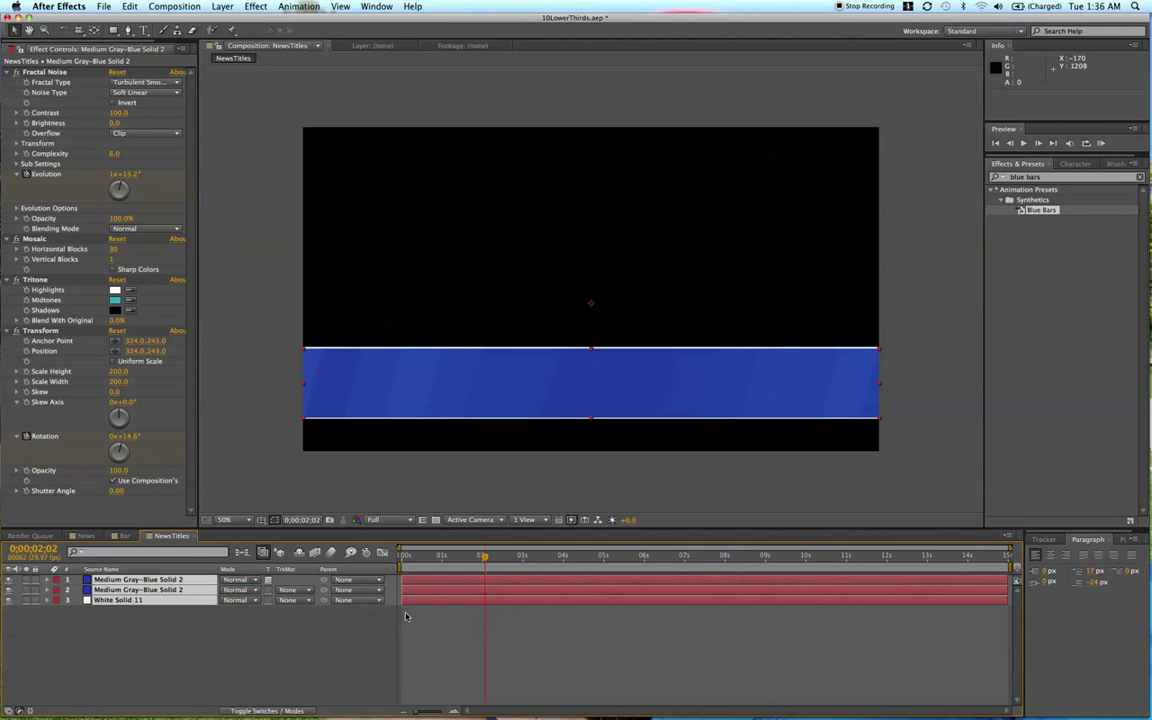
left_click(477, 615)
left_click_drag(460, 557, 423, 565)
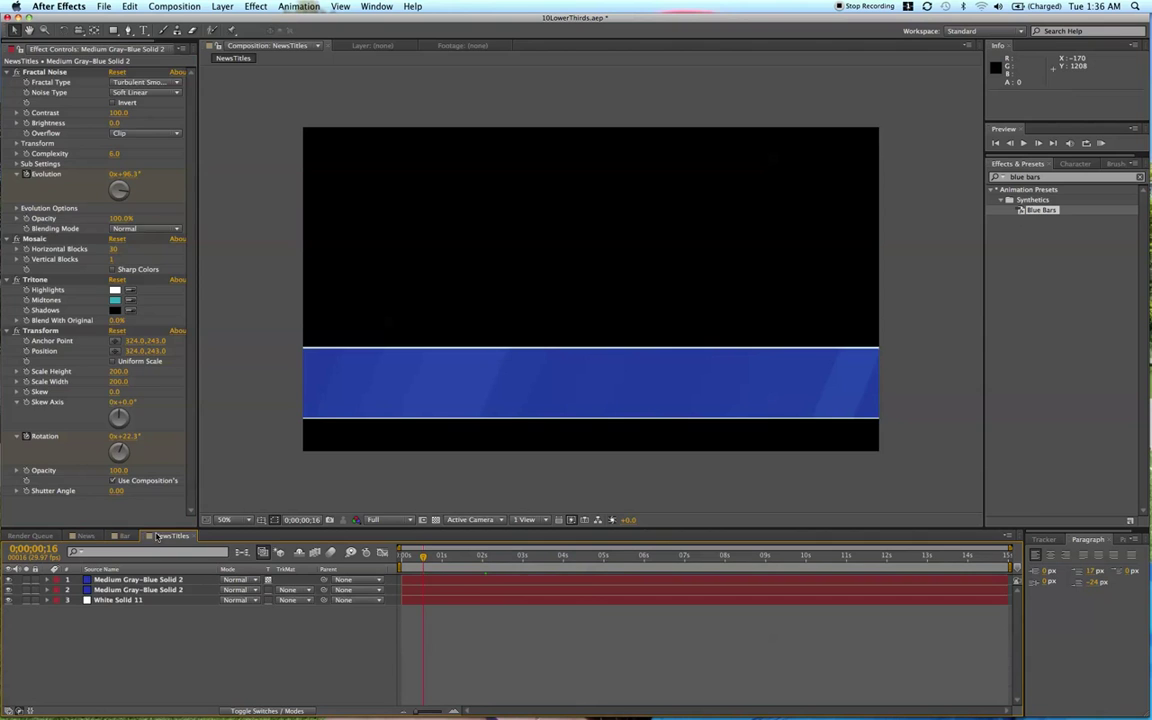
- Check the finished News composition, and in NewsTitles duplicate the plain blue bar layer and place the copy above all other layers
left_click(85, 536)
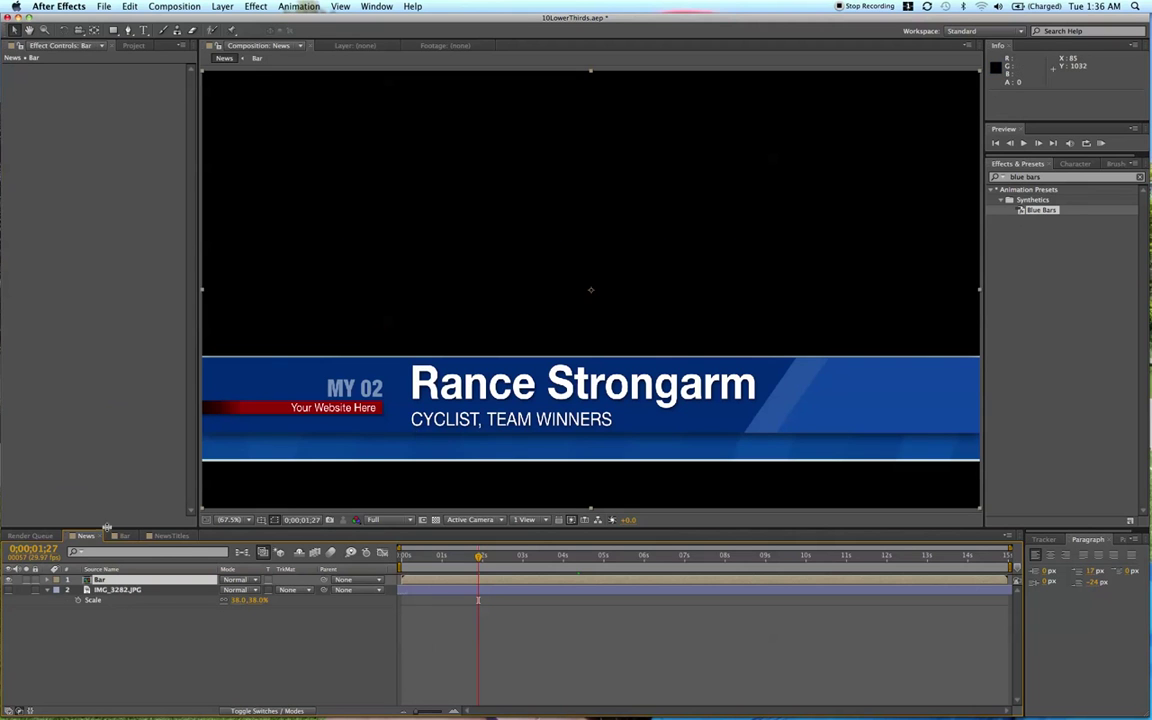
left_click(171, 536)
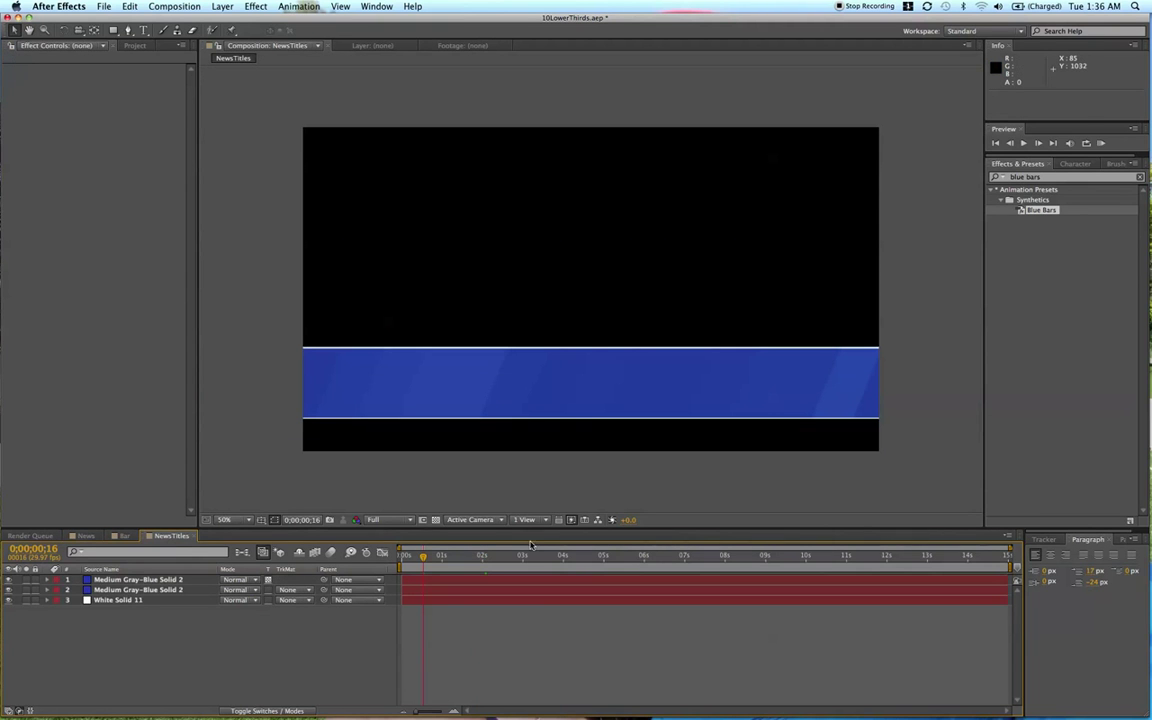
left_click(420, 590)
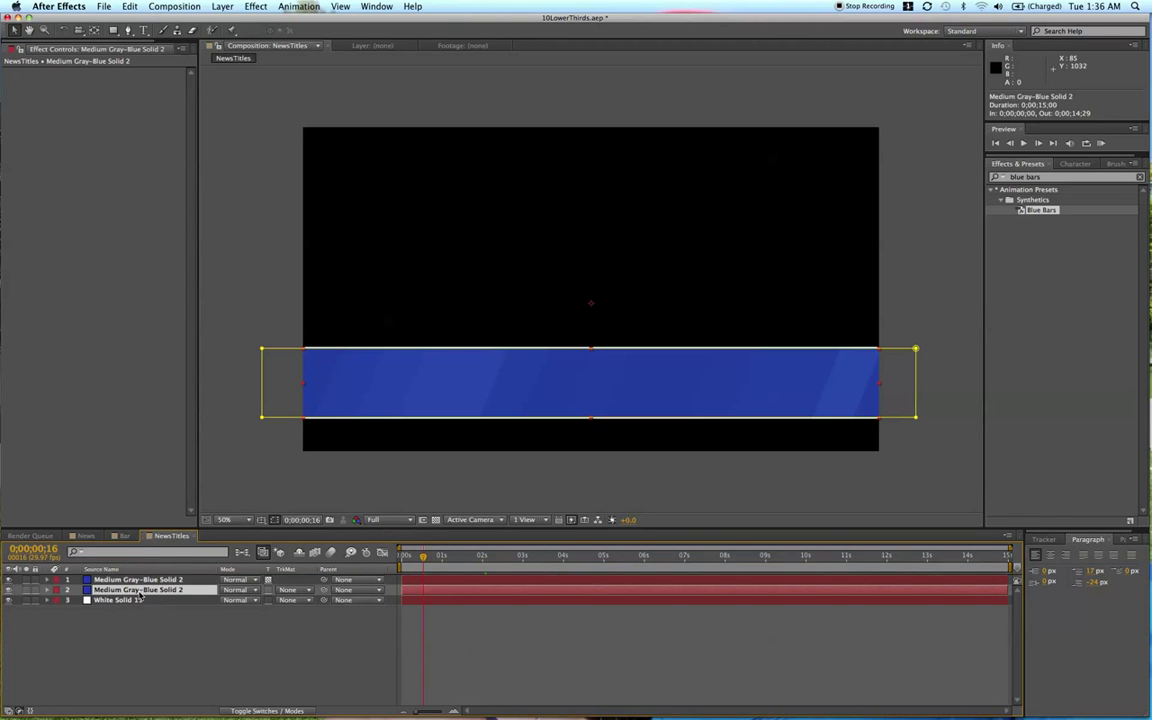
key("super+d")
left_click_drag(140, 592, 141, 575)
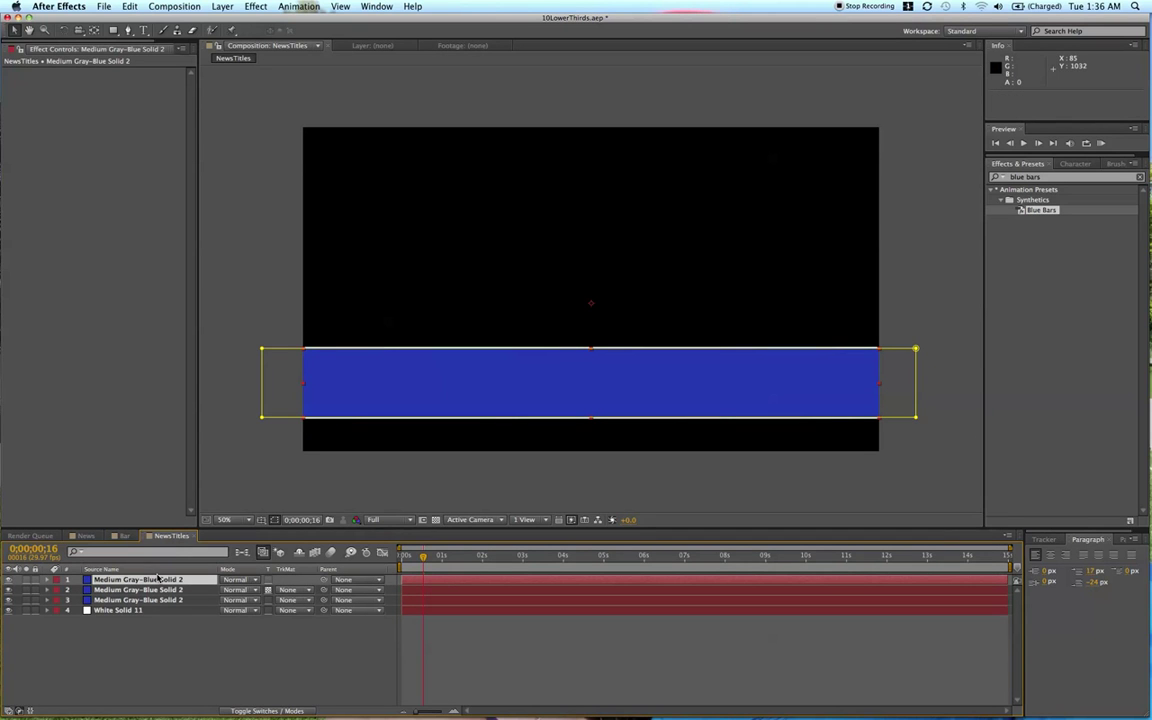
- Find the Ramp effect and apply it to the uppermost blue bar layer
left_click(1048, 181)
type("ramp")
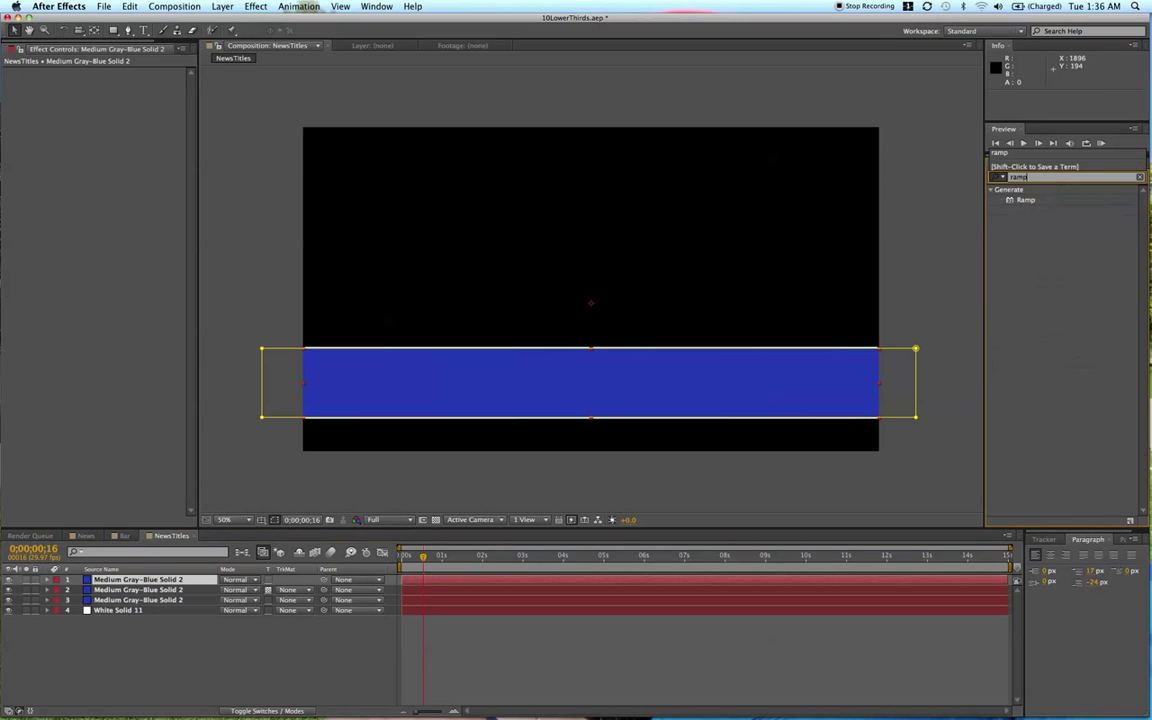
left_click_drag(1030, 201, 432, 580)
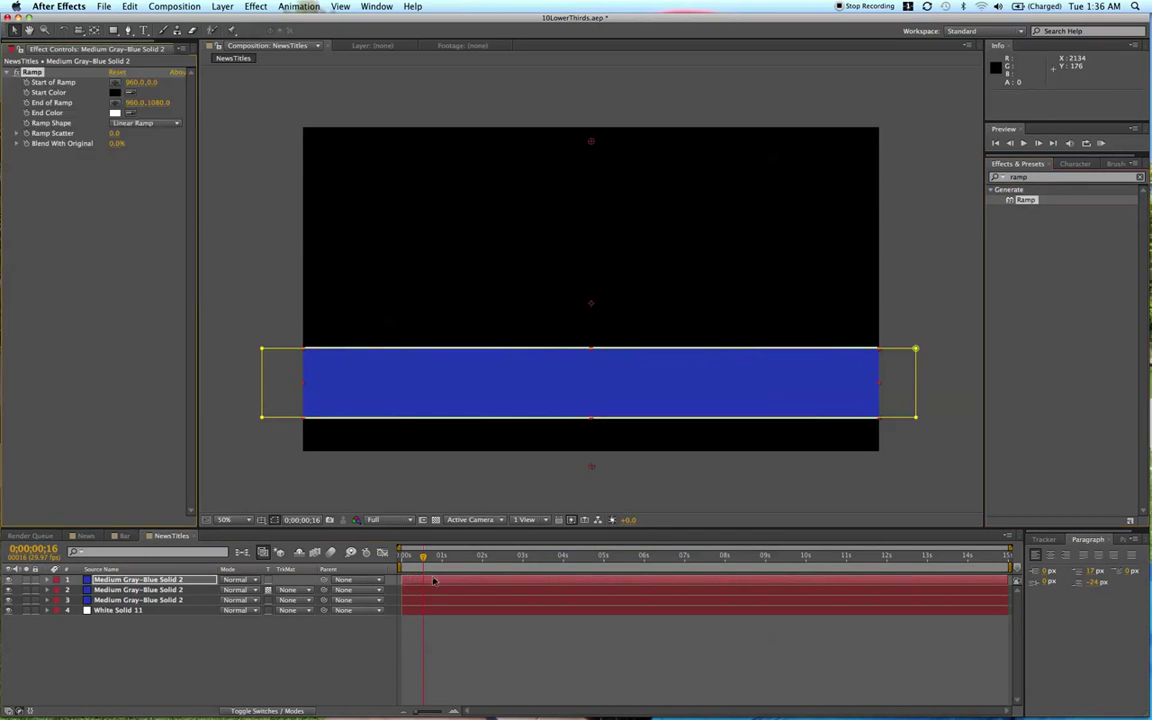
left_click(241, 6)
mouse_move(230, 5)
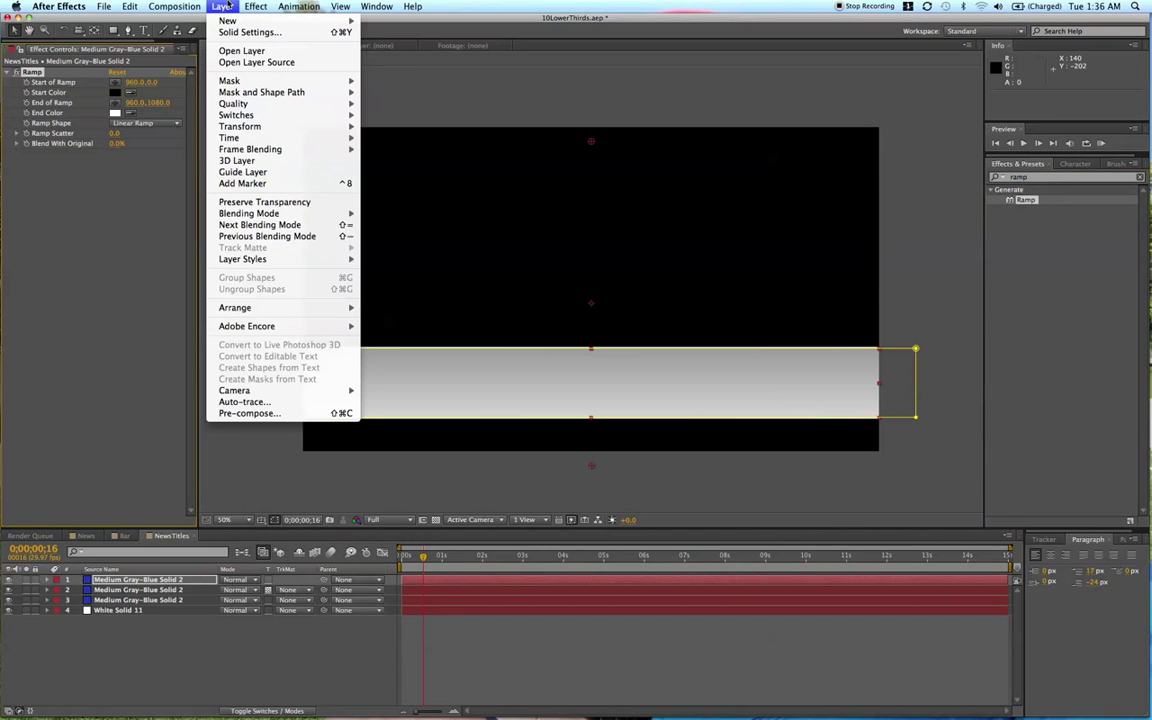
mouse_move(283, 153)
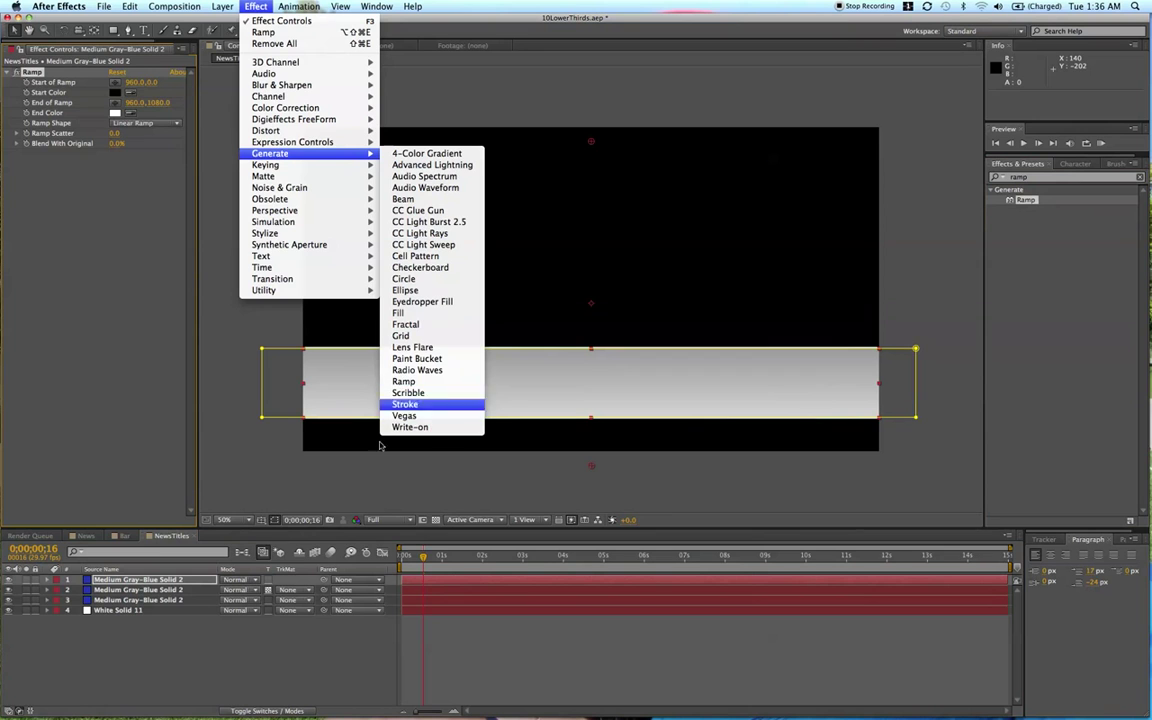
left_click(405, 616)
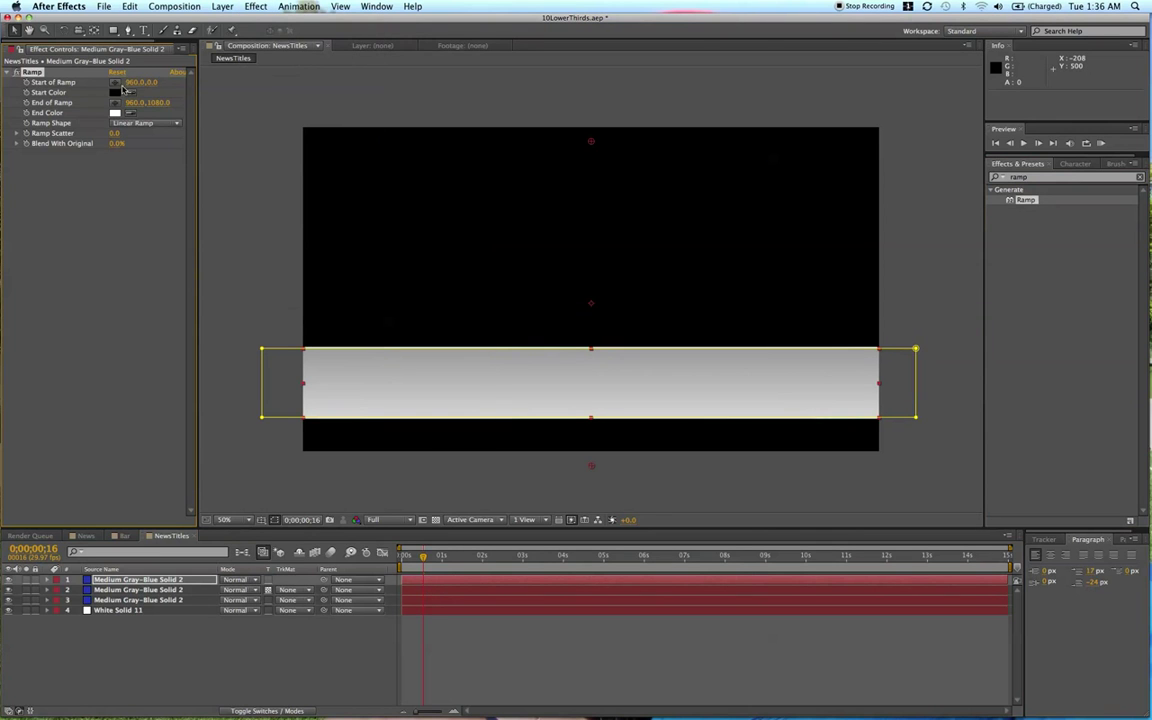
- Set the Ramp effect's Start Color to a bright, saturated blue
left_click(116, 91)
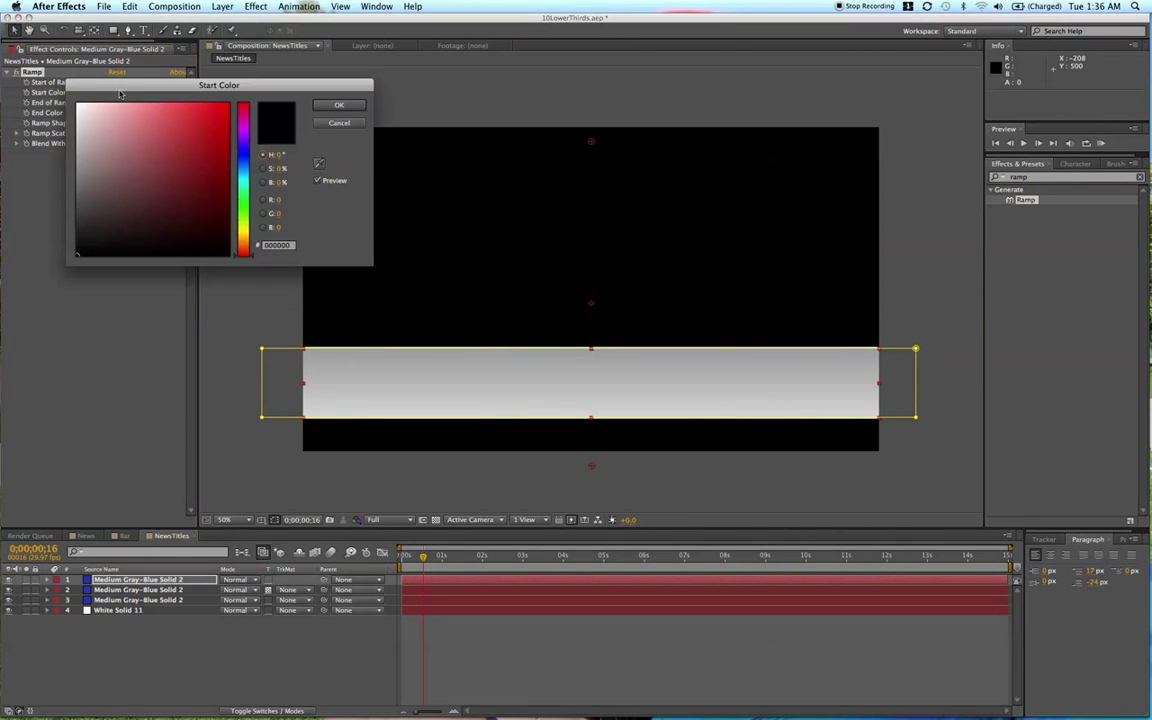
left_click(248, 158)
left_click(228, 137)
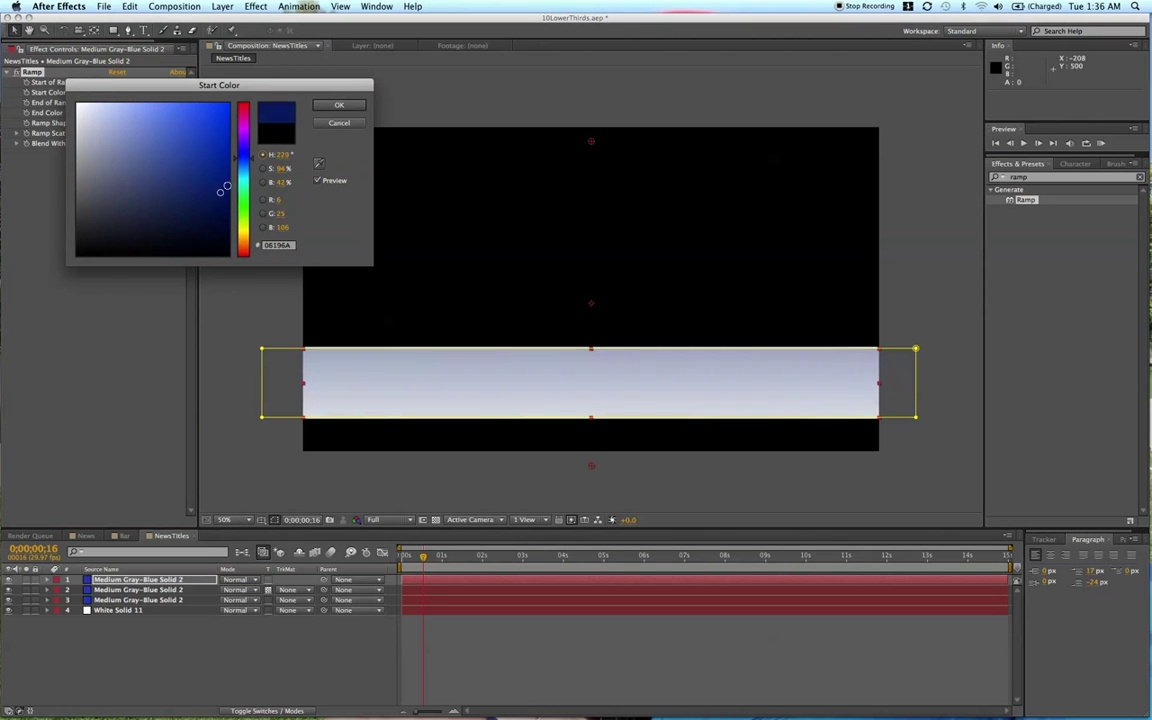
left_click(339, 105)
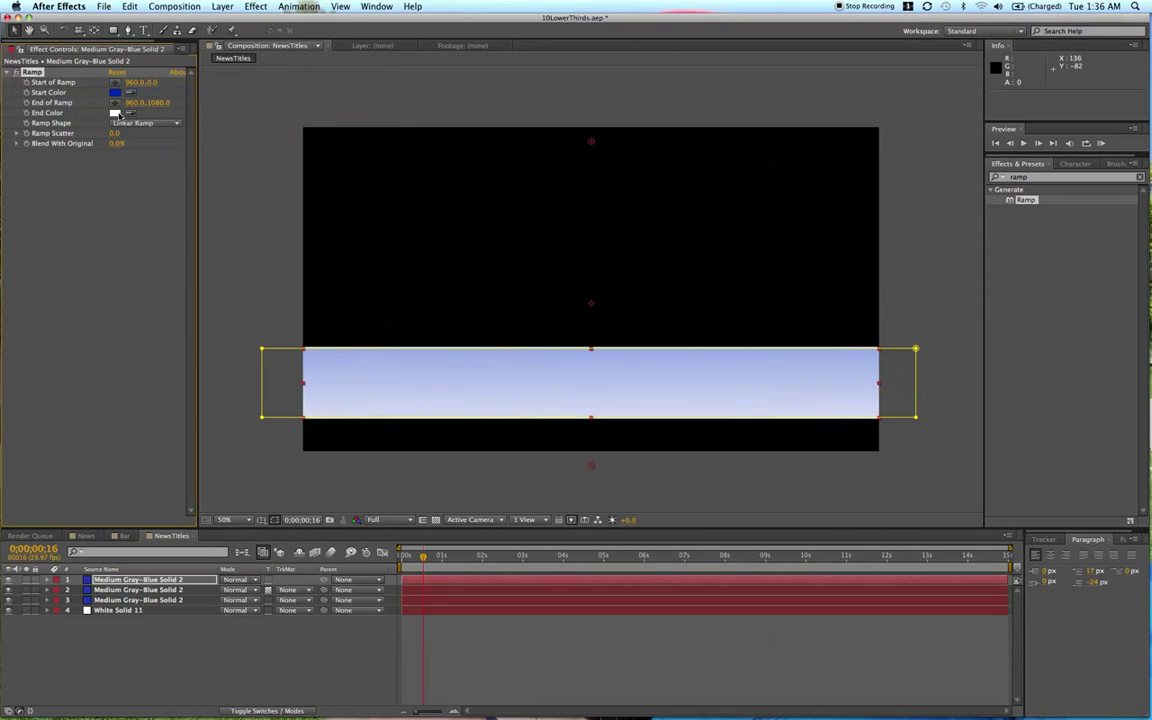
- Set the Ramp effect's End Color to a very dark navy blue
left_click(116, 112)
left_click(243, 164)
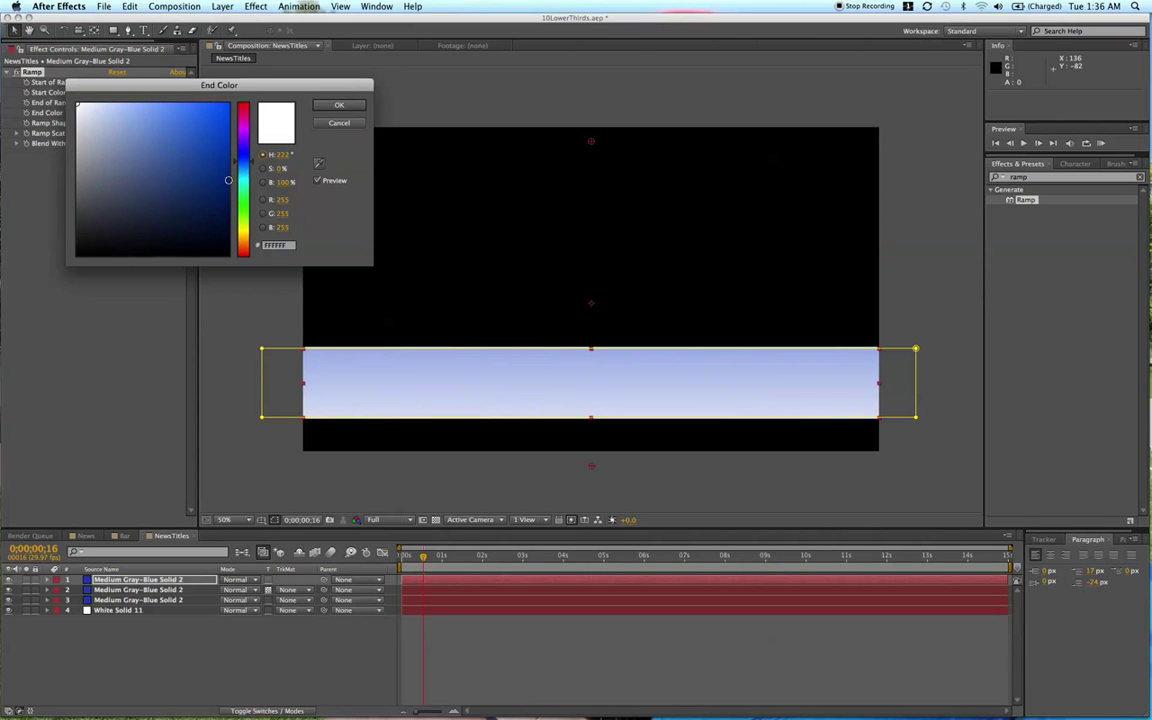
left_click(227, 220)
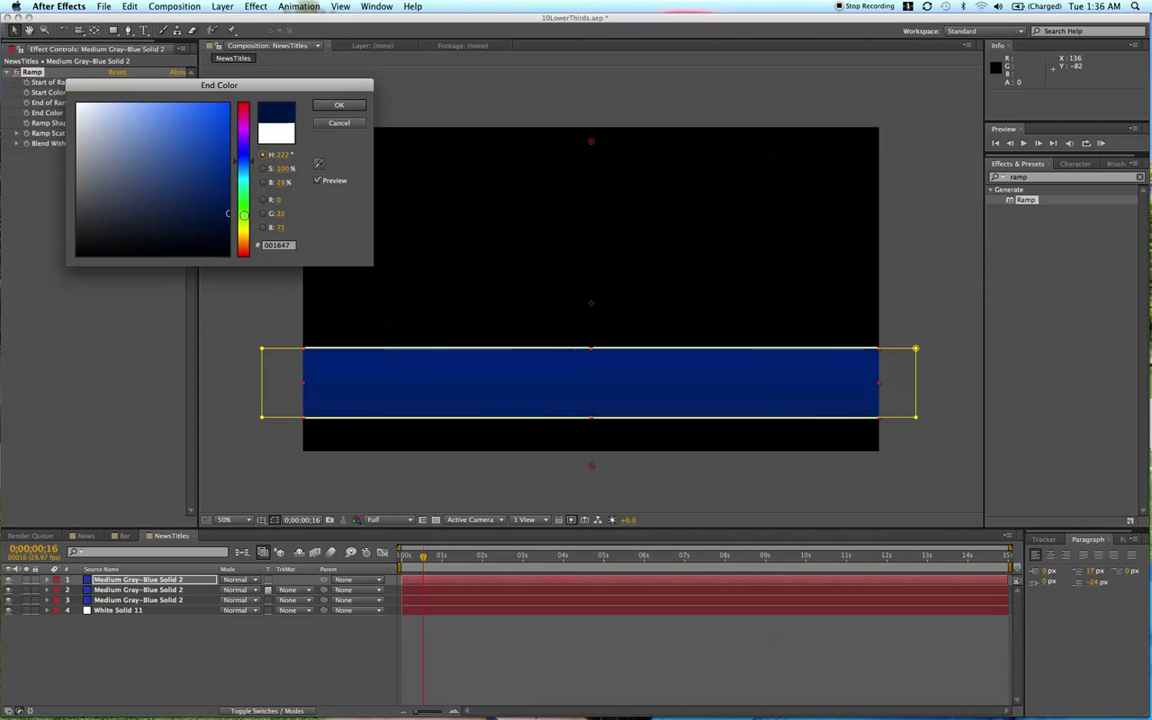
left_click(340, 106)
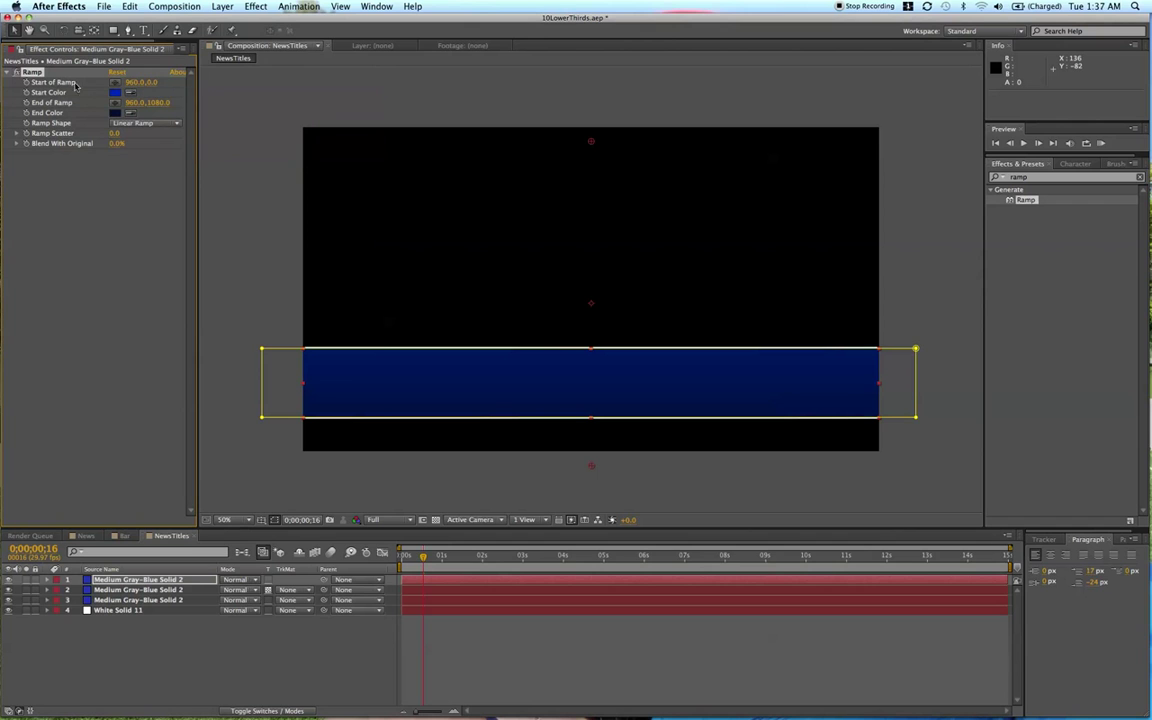
- Reposition the ramp's start point to about 958, 548 above the bar and its end point to about 960, 1068 below it
left_click(116, 82)
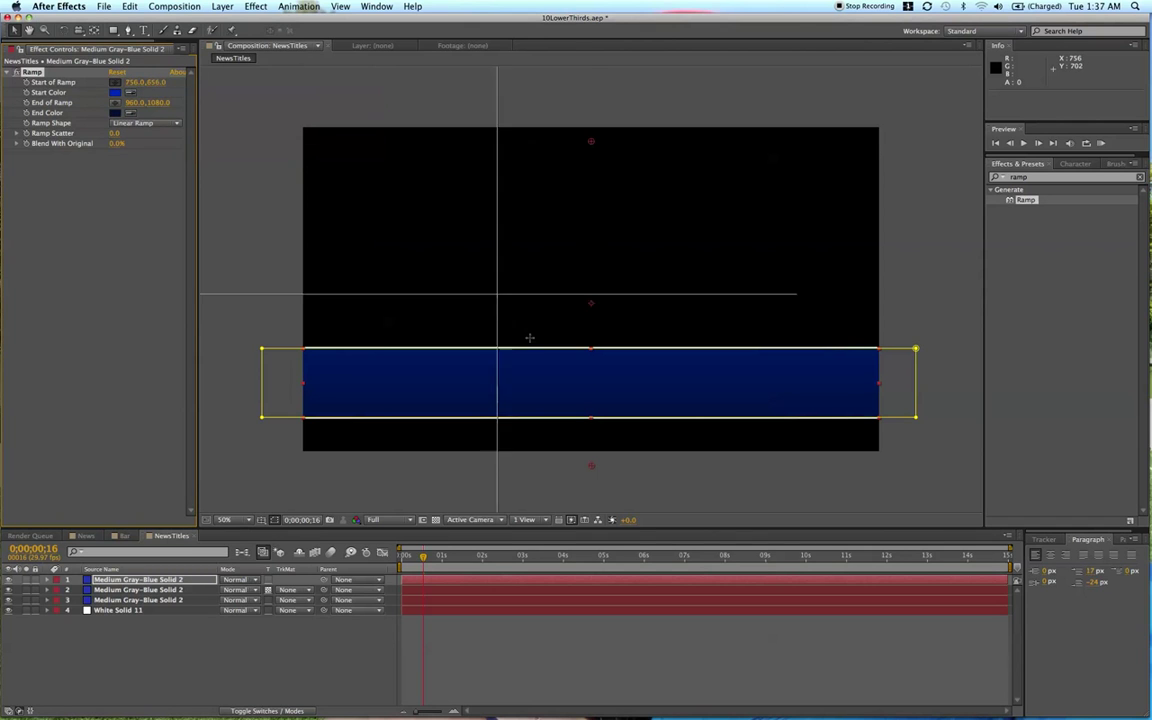
left_click(590, 323)
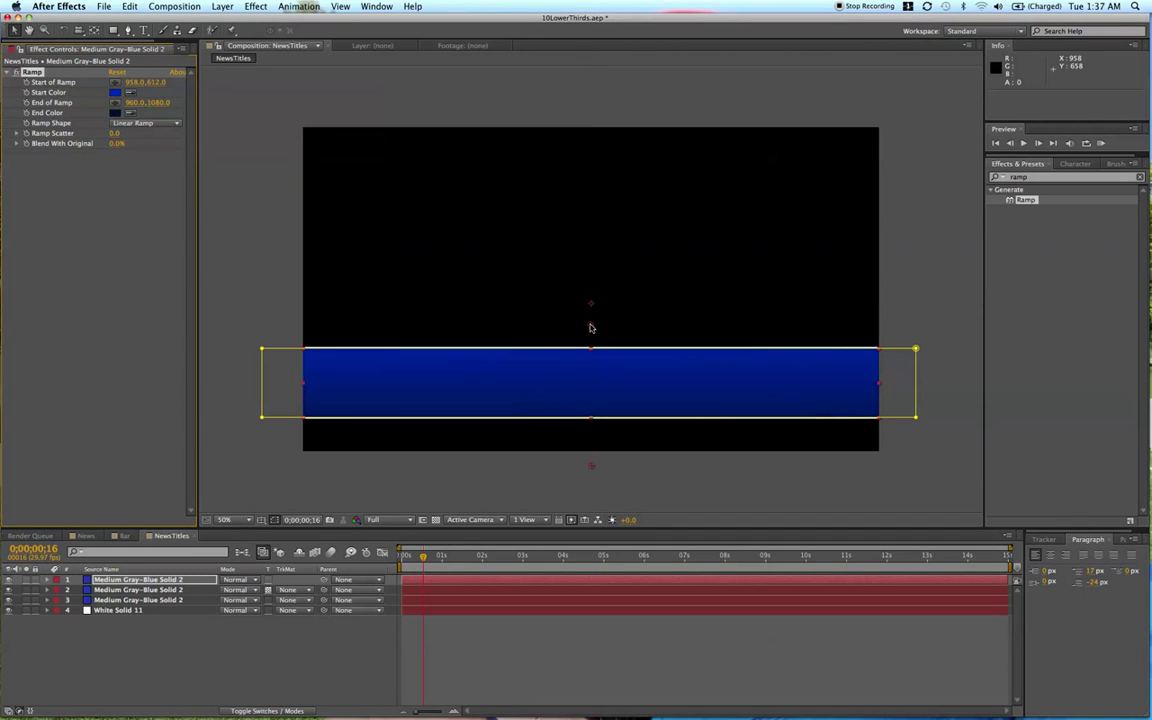
left_click(116, 102)
left_click(587, 435)
left_click_drag(587, 449, 590, 462)
left_click_drag(591, 329, 591, 307)
left_click(357, 334)
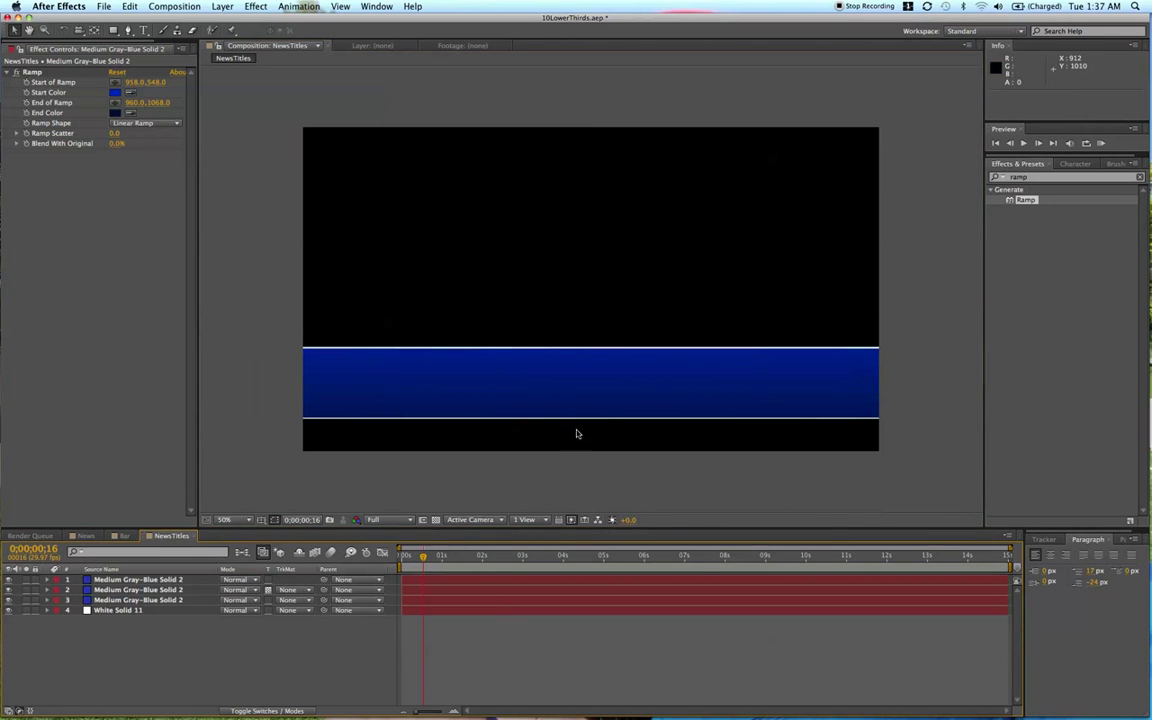
- Raise the lower edge of the uppermost blue layer's mask so a thin strip of the lighter bar shows beneath it
left_click(434, 582)
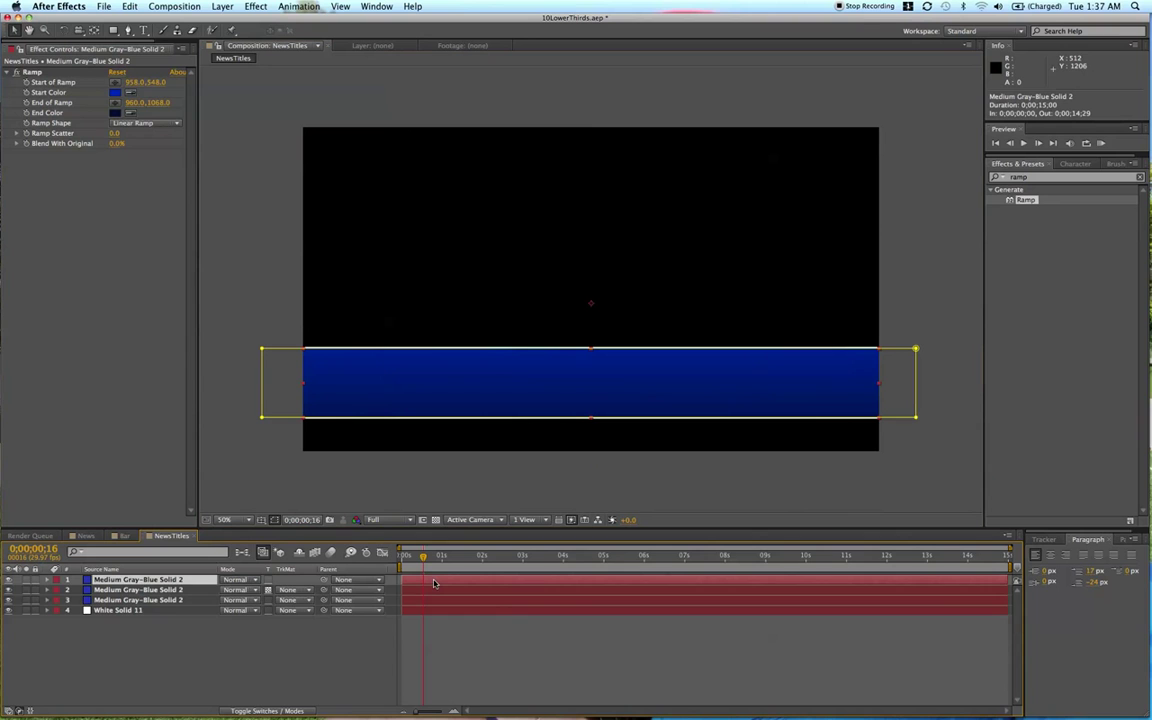
key("m")
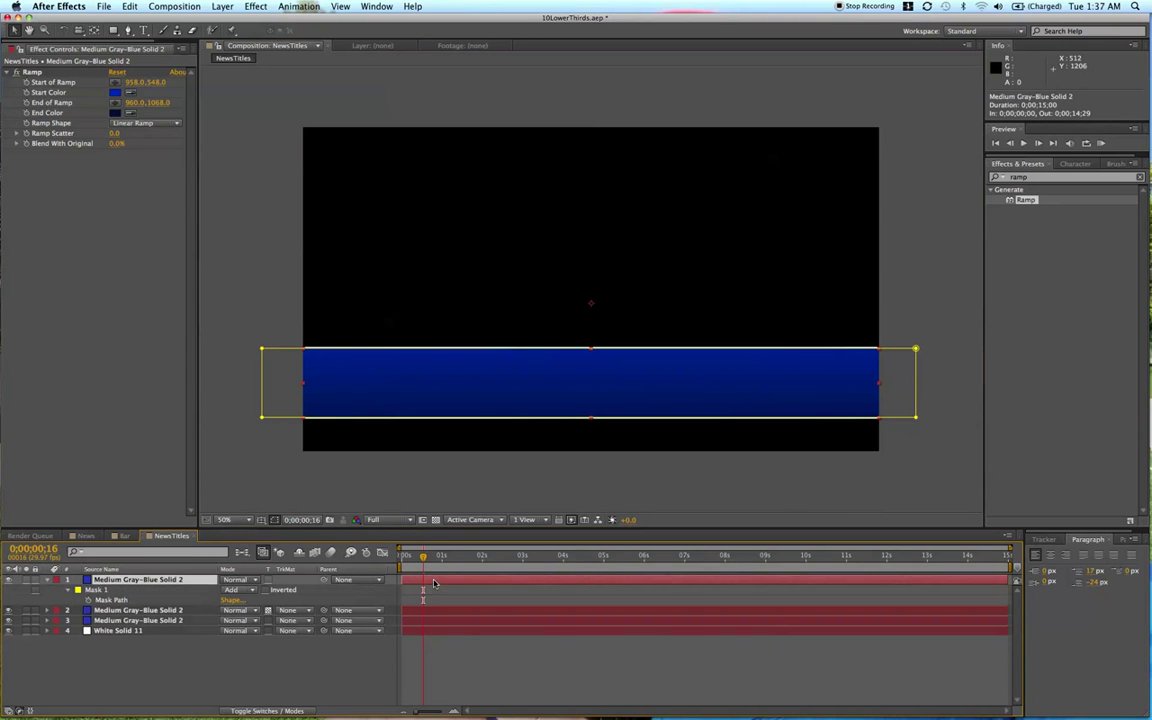
left_click(95, 590)
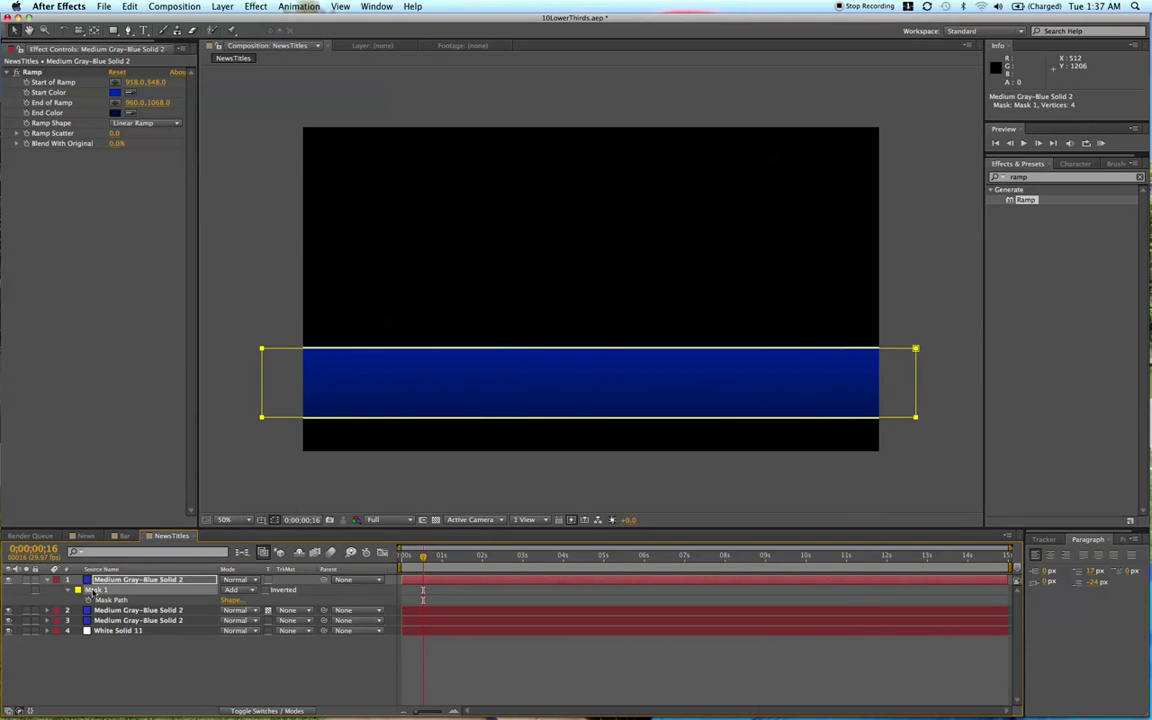
double_click(577, 418)
left_click_drag(588, 415, 589, 401)
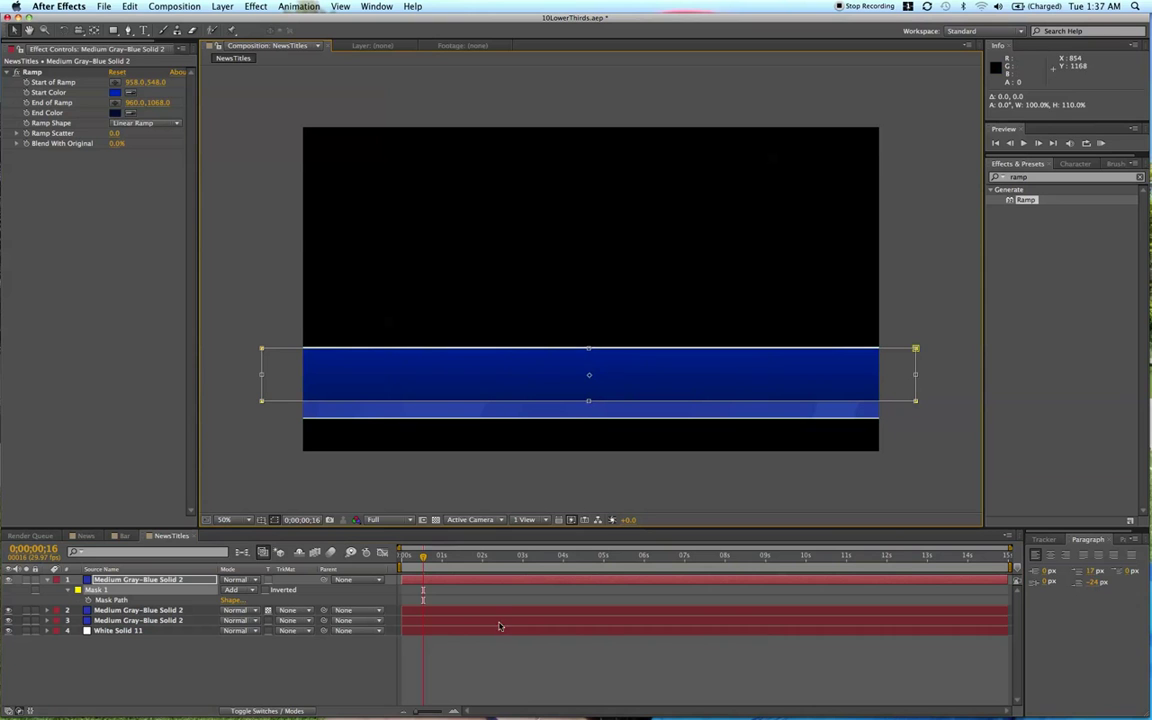
left_click(448, 659)
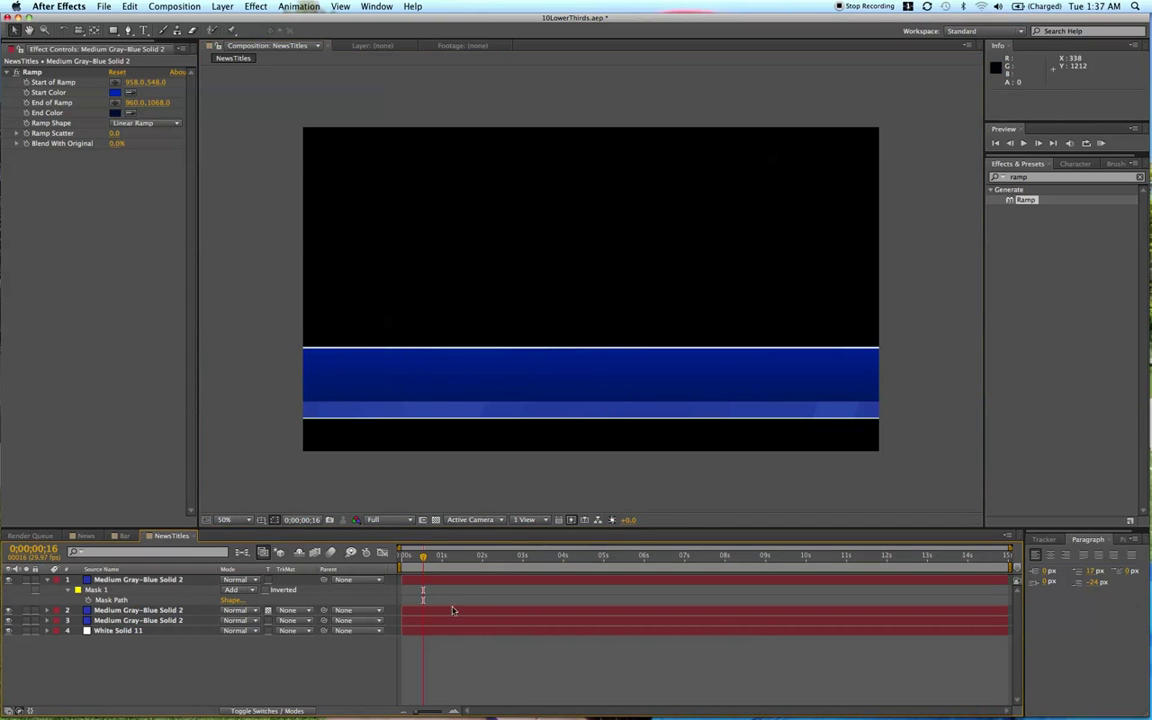
- Compare with the News composition, then find the Drop Shadow effect and apply it to the uppermost blue layer in NewsTitles
left_click(87, 536)
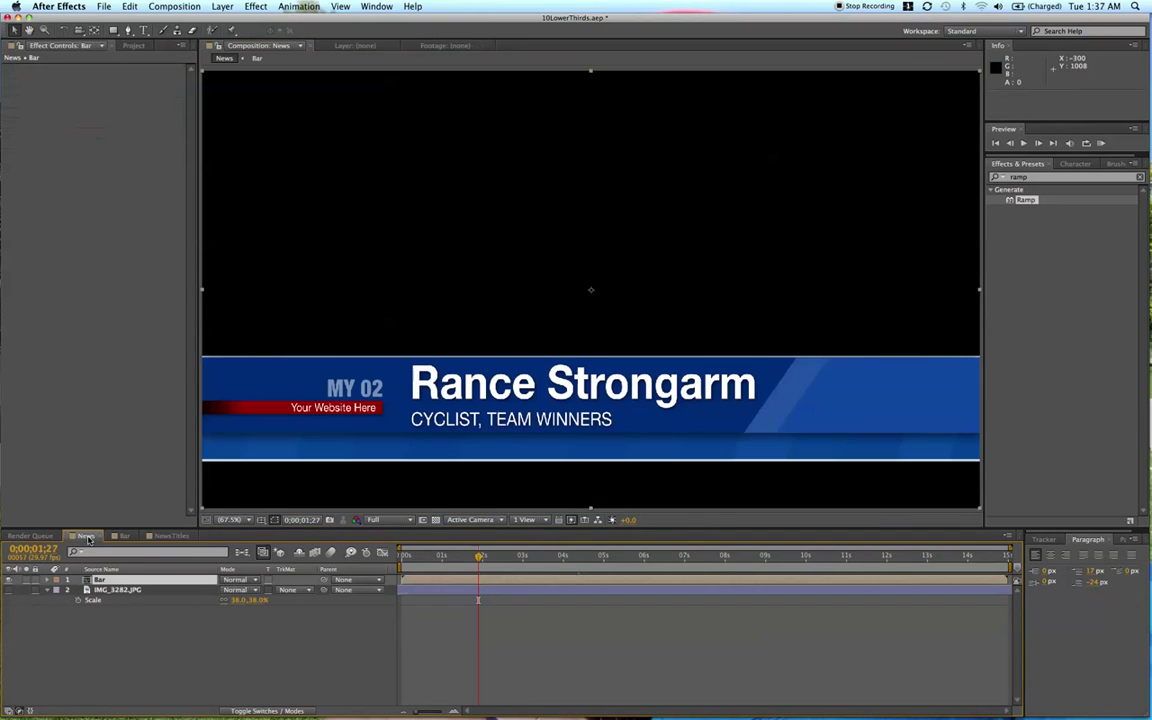
left_click(170, 537)
left_click(155, 579)
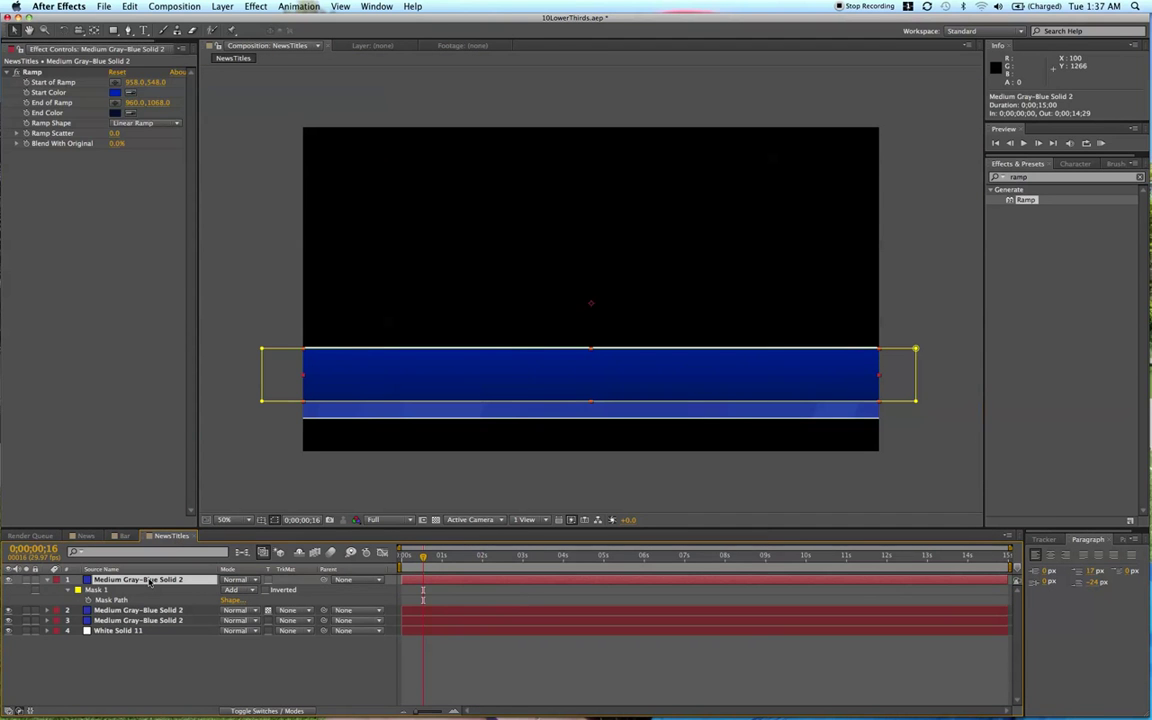
left_click(1046, 179)
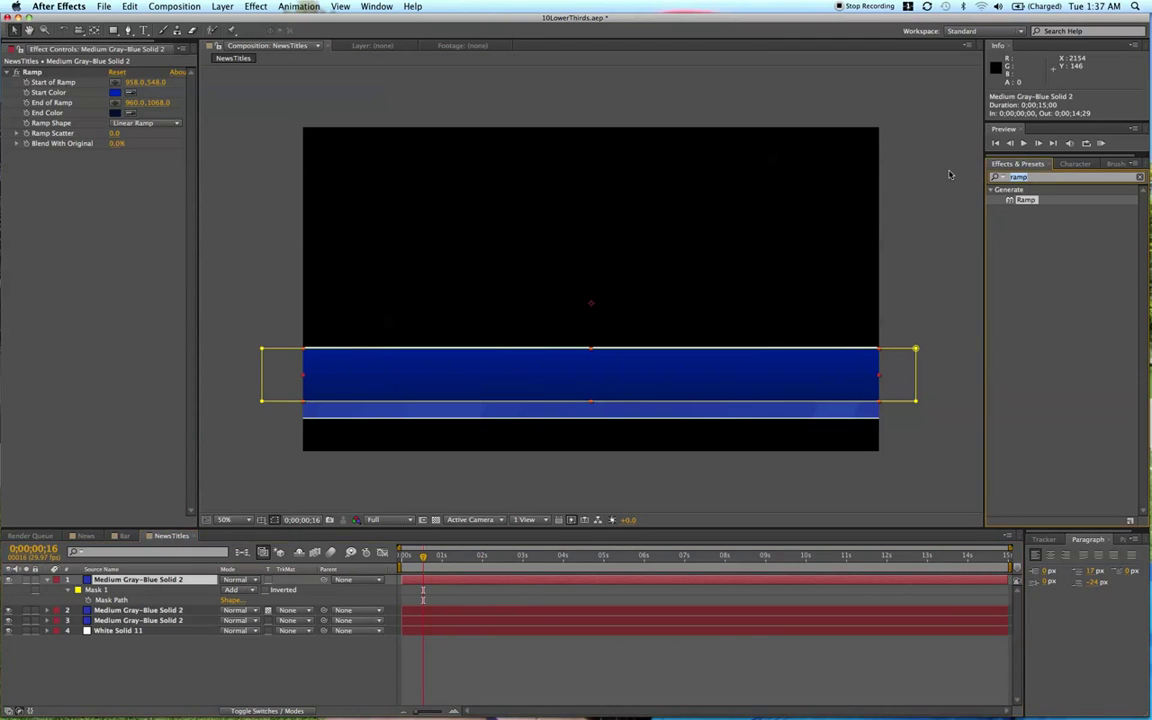
type("drop sha")
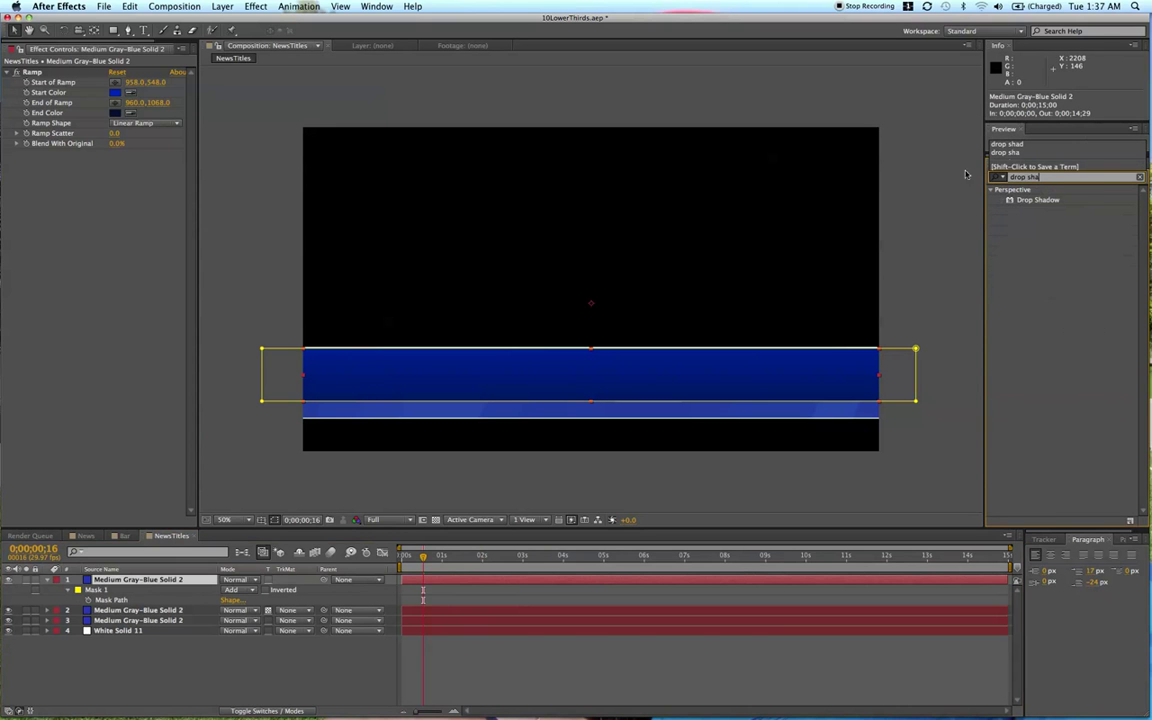
left_click_drag(1040, 200, 432, 584)
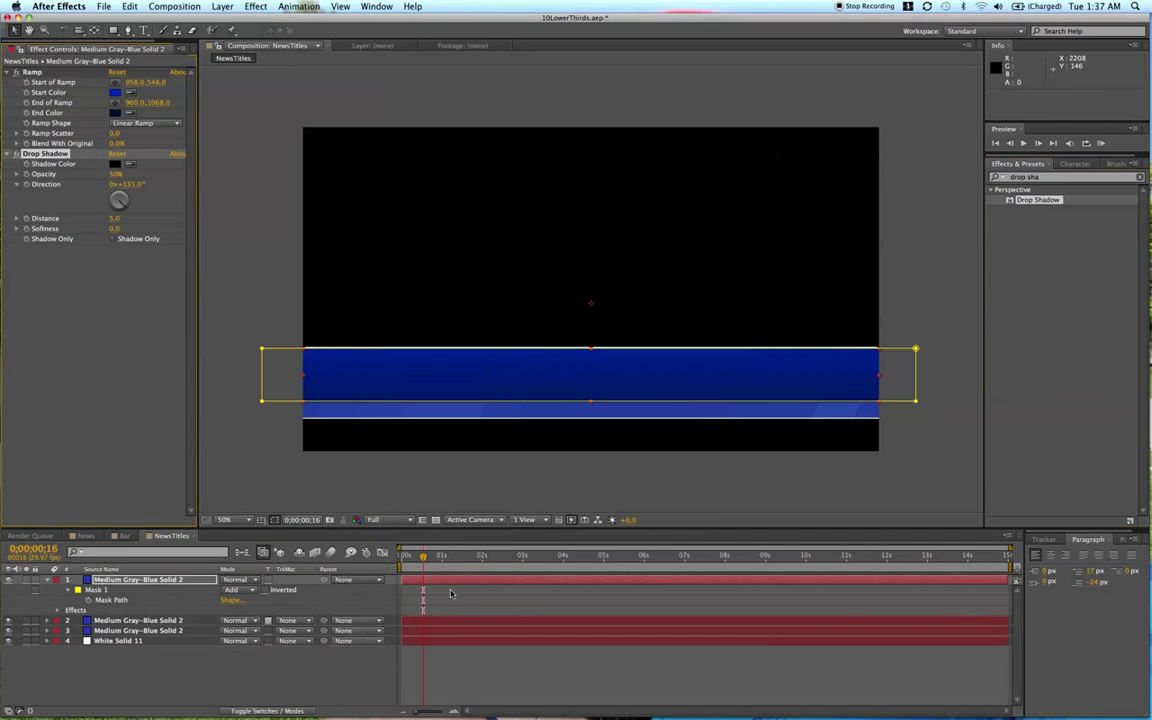
left_click(471, 595)
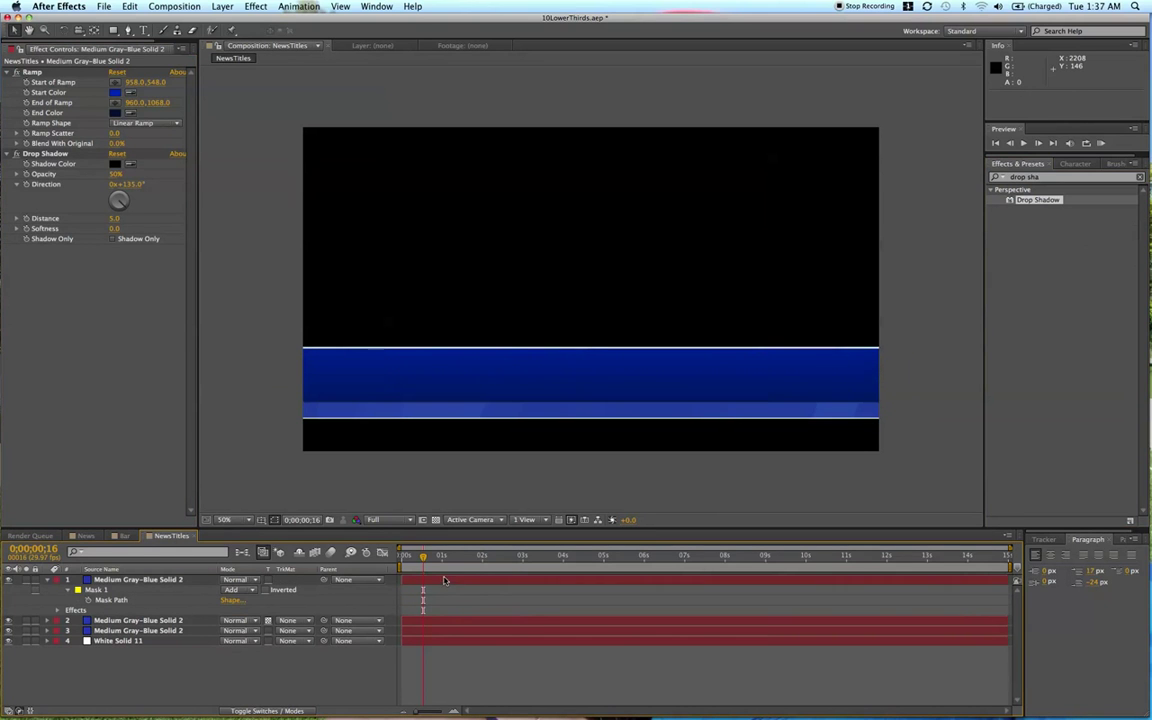
- Set the Drop Shadow's Distance to 10 and its Softness to 15
left_click(445, 581)
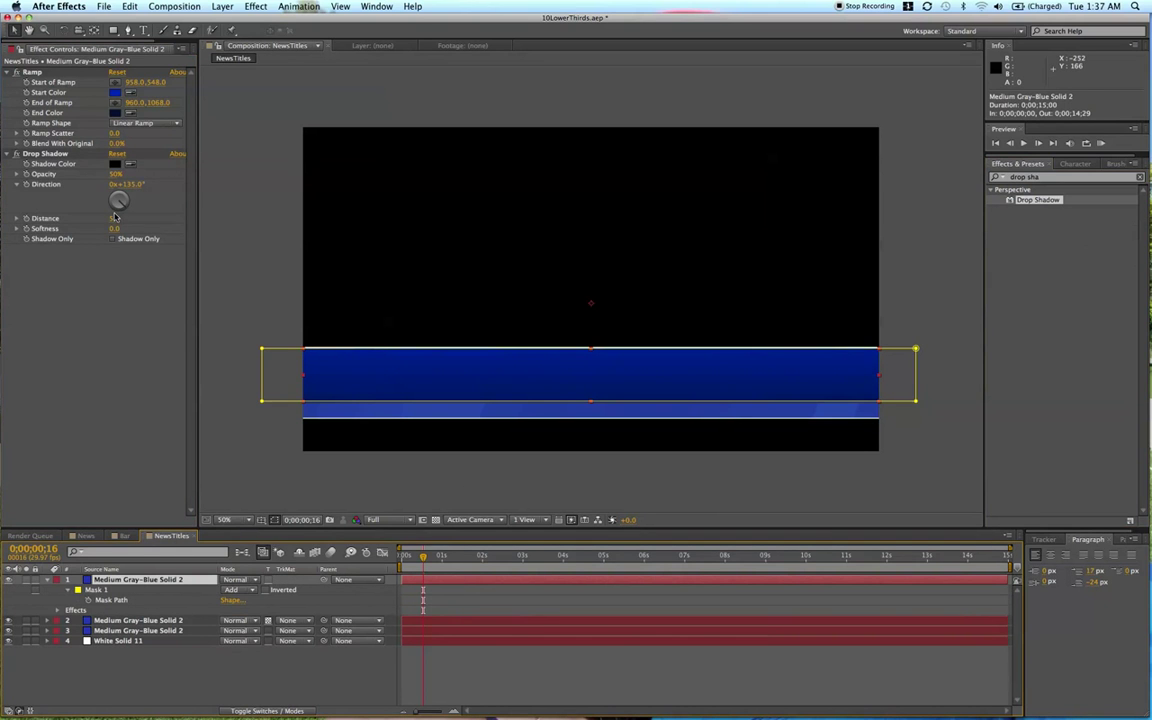
left_click(115, 218)
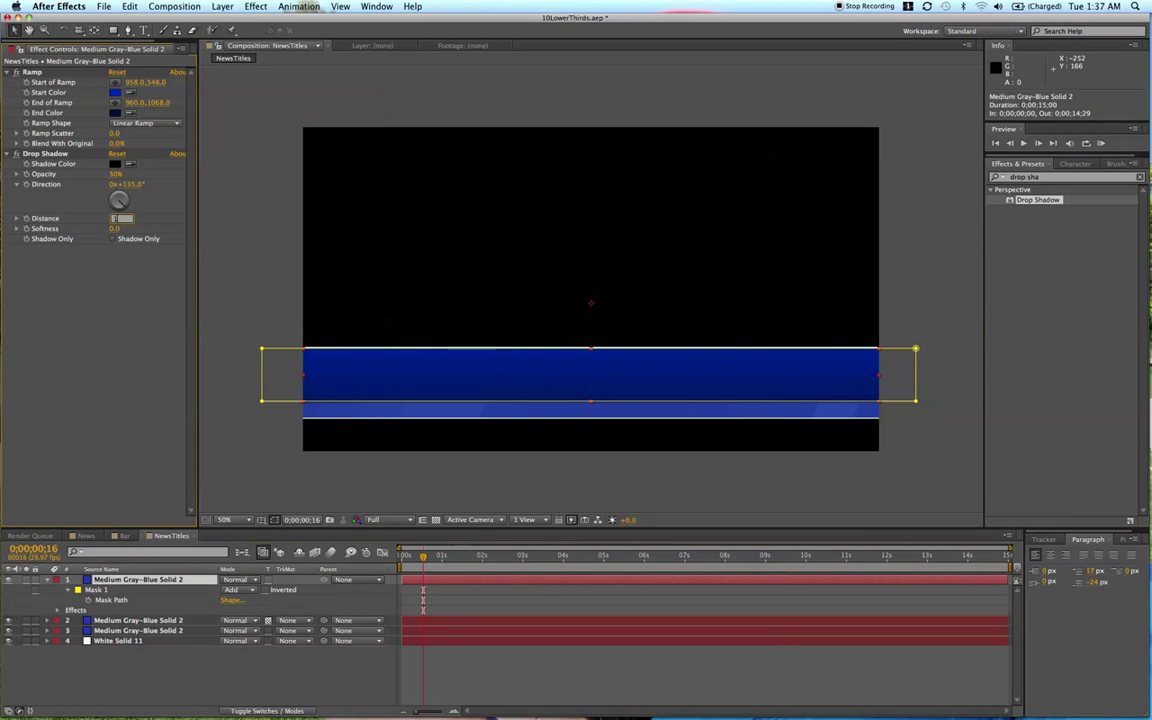
type("10")
key("Return")
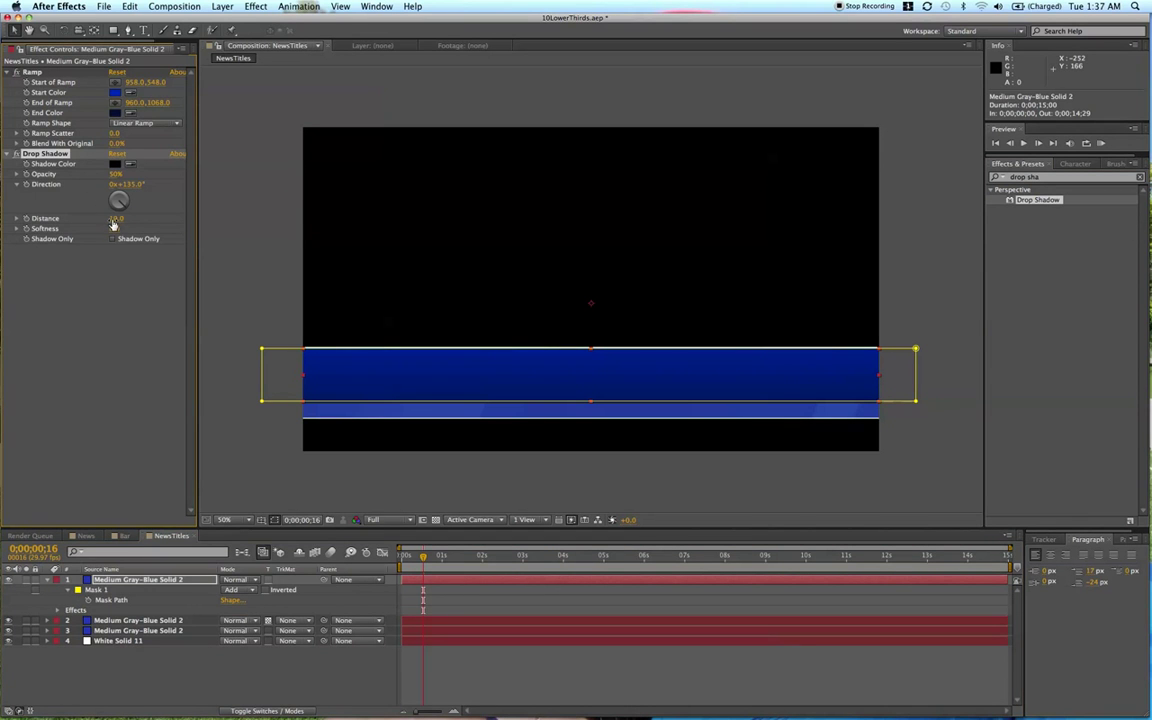
left_click(116, 228)
type("15")
left_click(465, 600)
- Turn the Drop Shadow's Direction on the uppermost blue layer to 180°
left_click(469, 582)
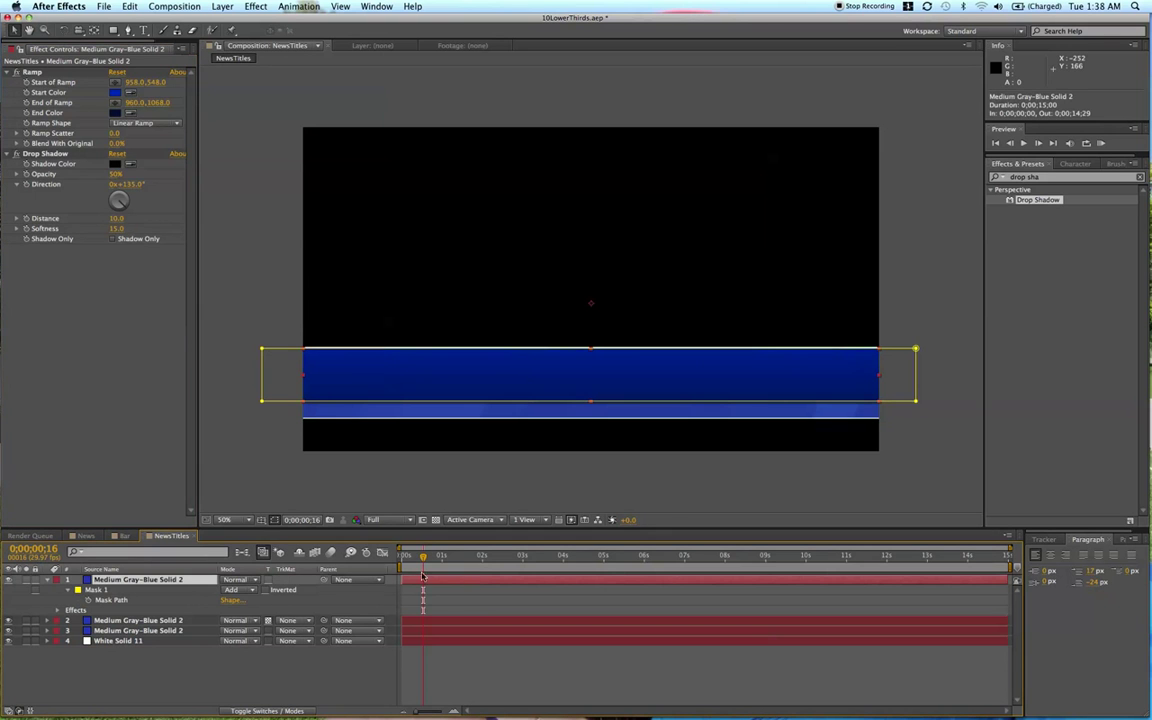
left_click_drag(131, 190, 161, 187)
left_click(459, 598)
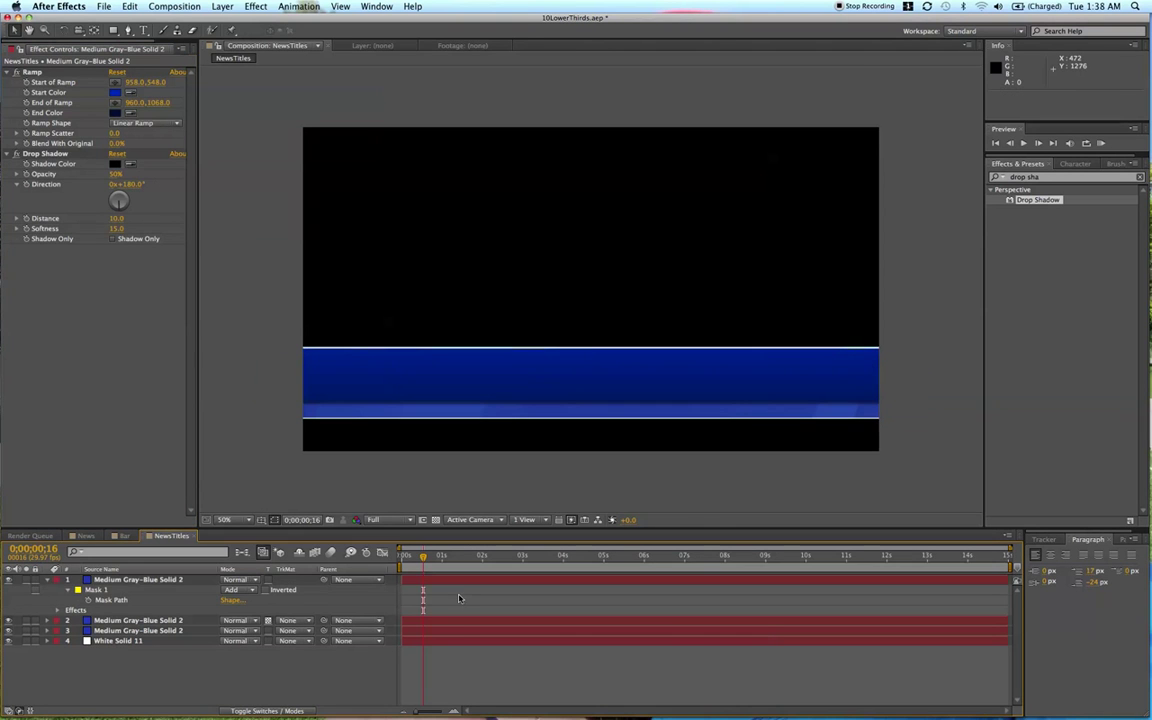
- Increase the Drop Shadow's Distance to 13 and its Softness to 31
left_click(463, 581)
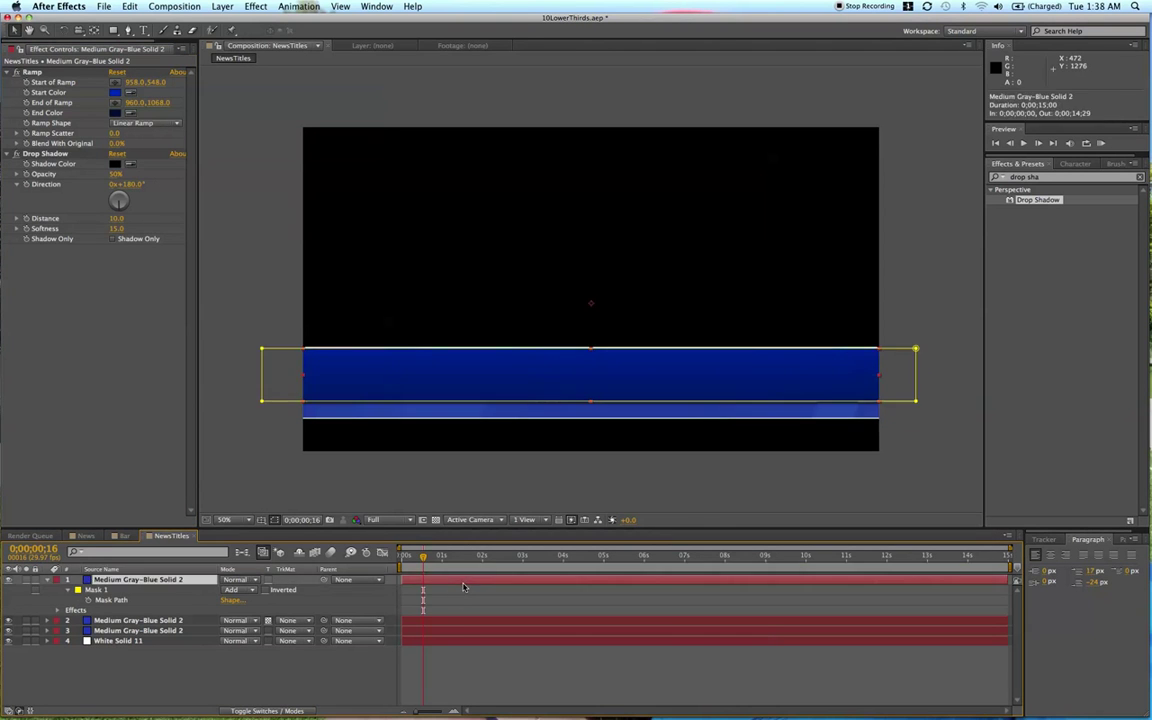
mouse_move(115, 218)
left_mouse_down()
mouse_move(131, 228)
mouse_move(113, 218)
left_mouse_up()
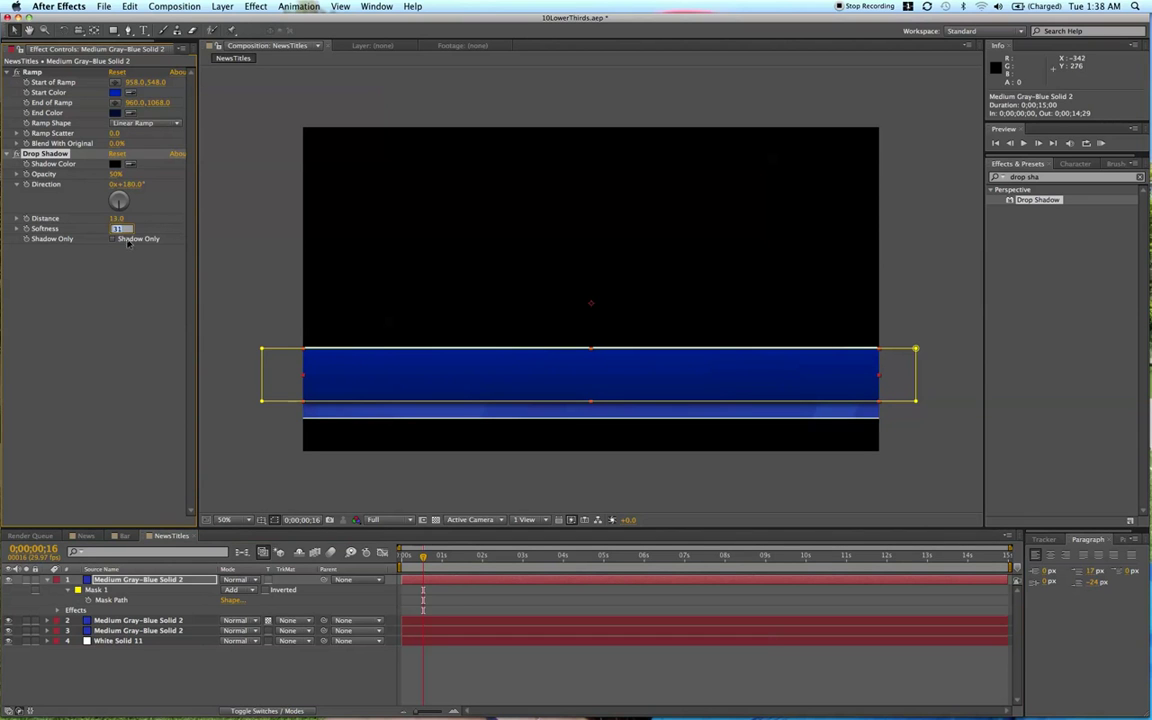
left_click(268, 468)
- Adjust the Drop Shadow's Direction to 170° so the shadow falls onto the lighter strip below
left_click_drag(118, 195, 293, 180)
left_click(303, 188)
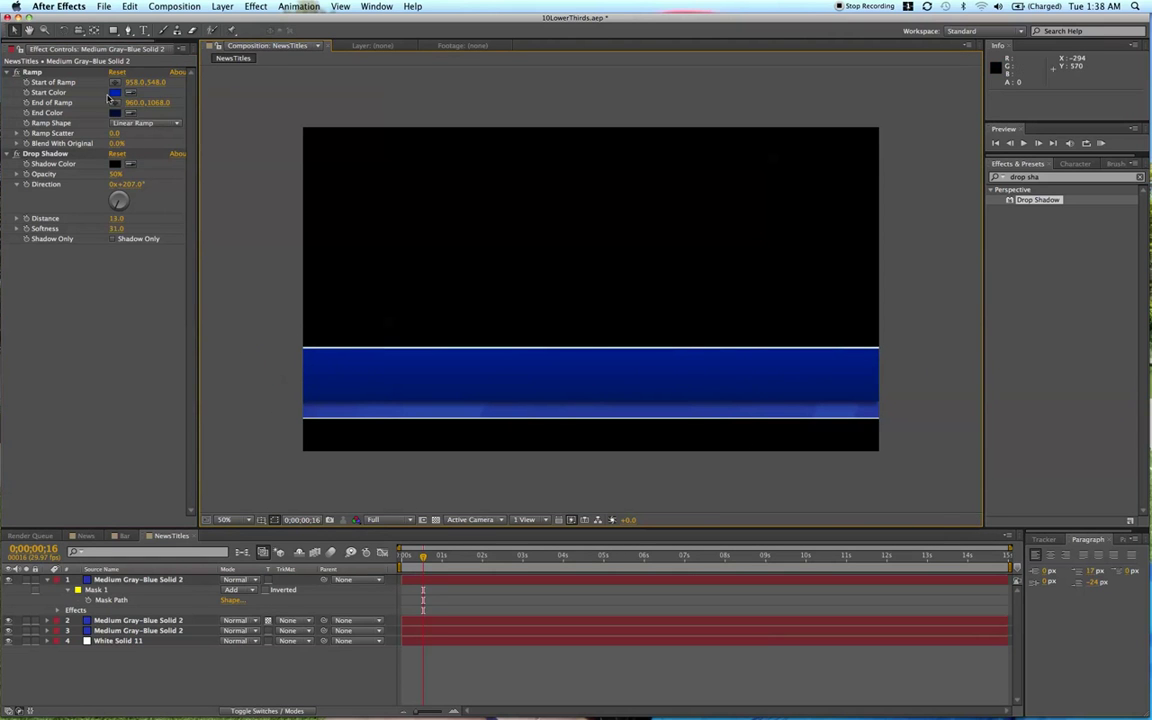
left_click_drag(135, 187, 115, 189)
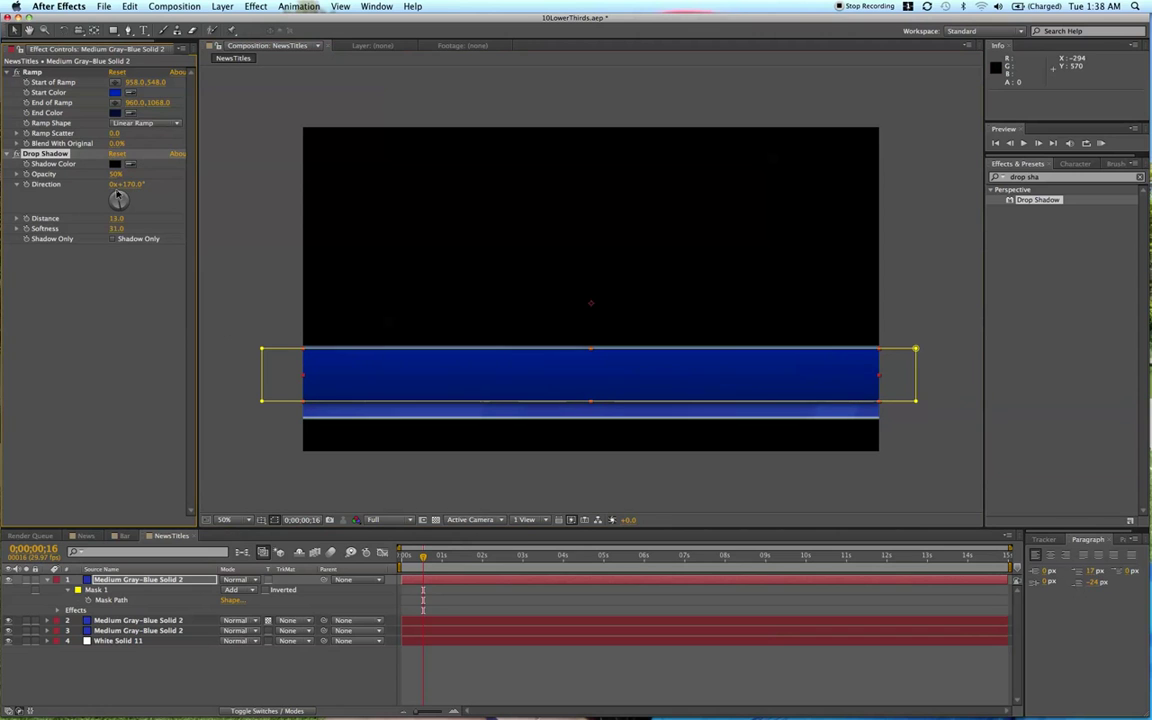
left_click(474, 593)
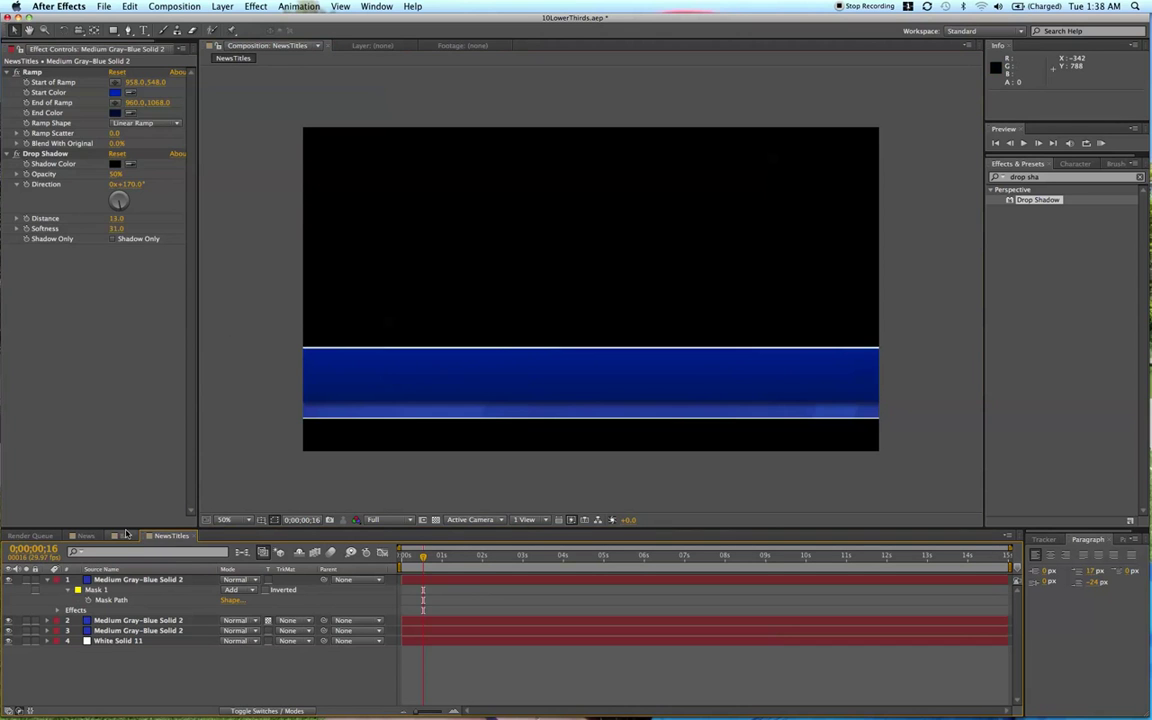
- Check the red strip in the Bar composition, then create a 1920 × 1080 px strong red solid in NewsTitles
left_click(120, 535)
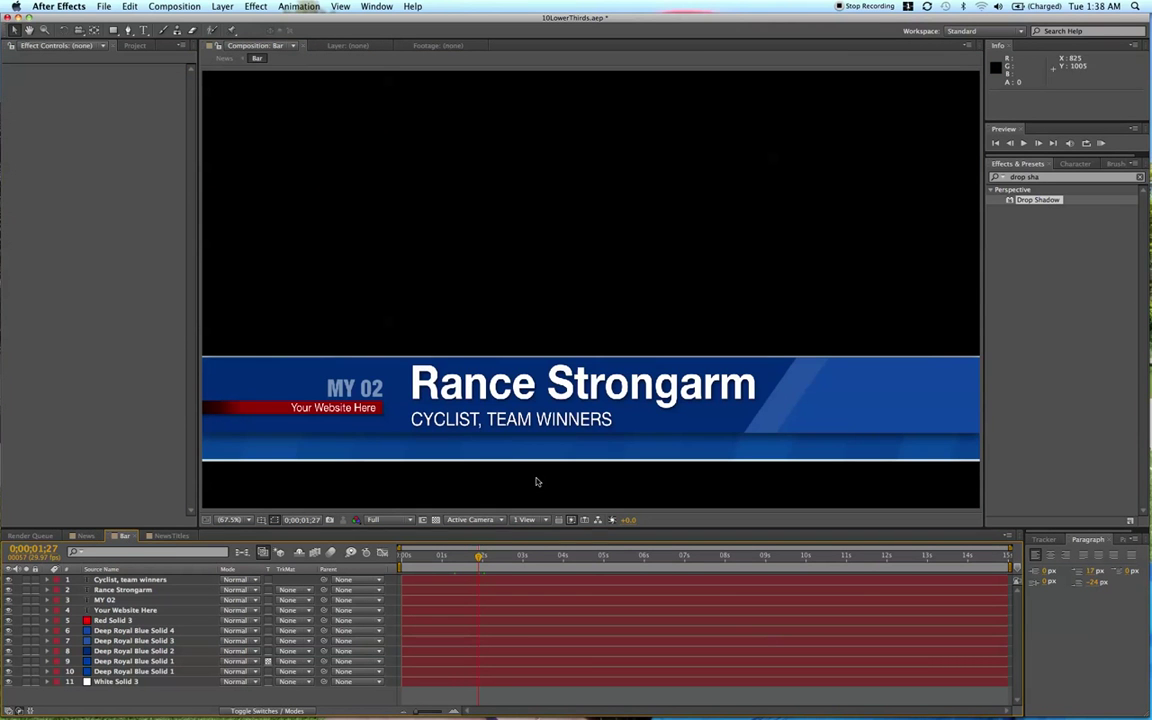
left_click(244, 408)
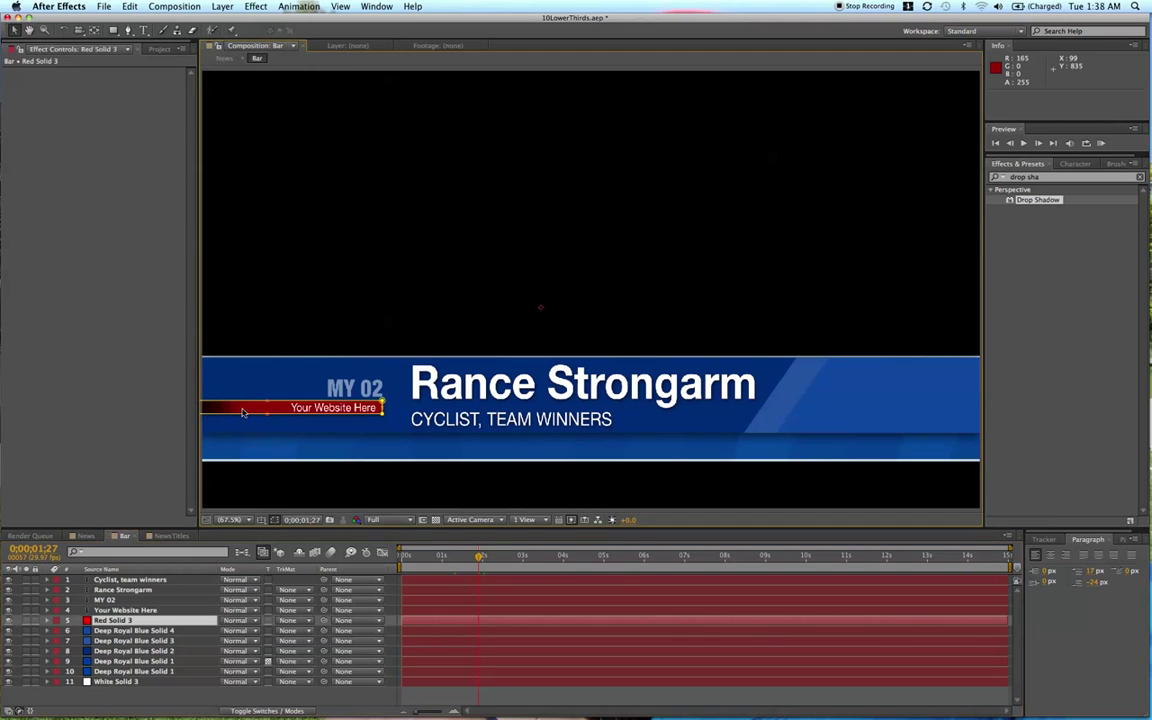
left_click(170, 536)
left_click(222, 6)
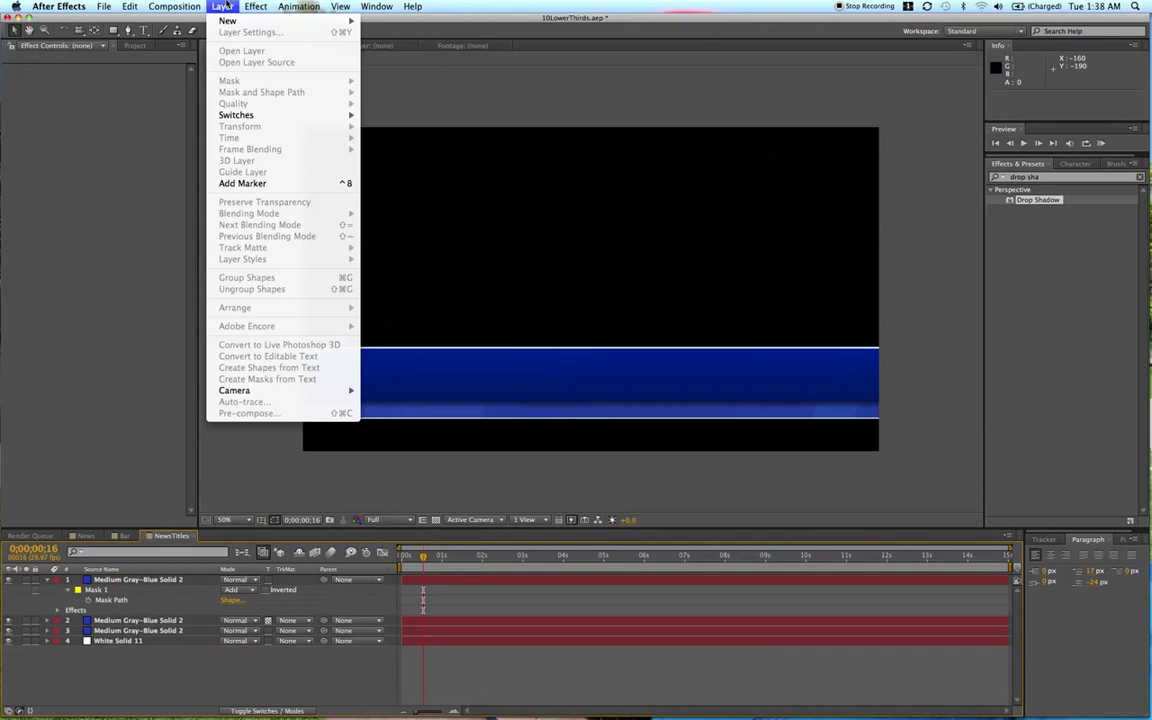
mouse_move(240, 20)
left_click(411, 38)
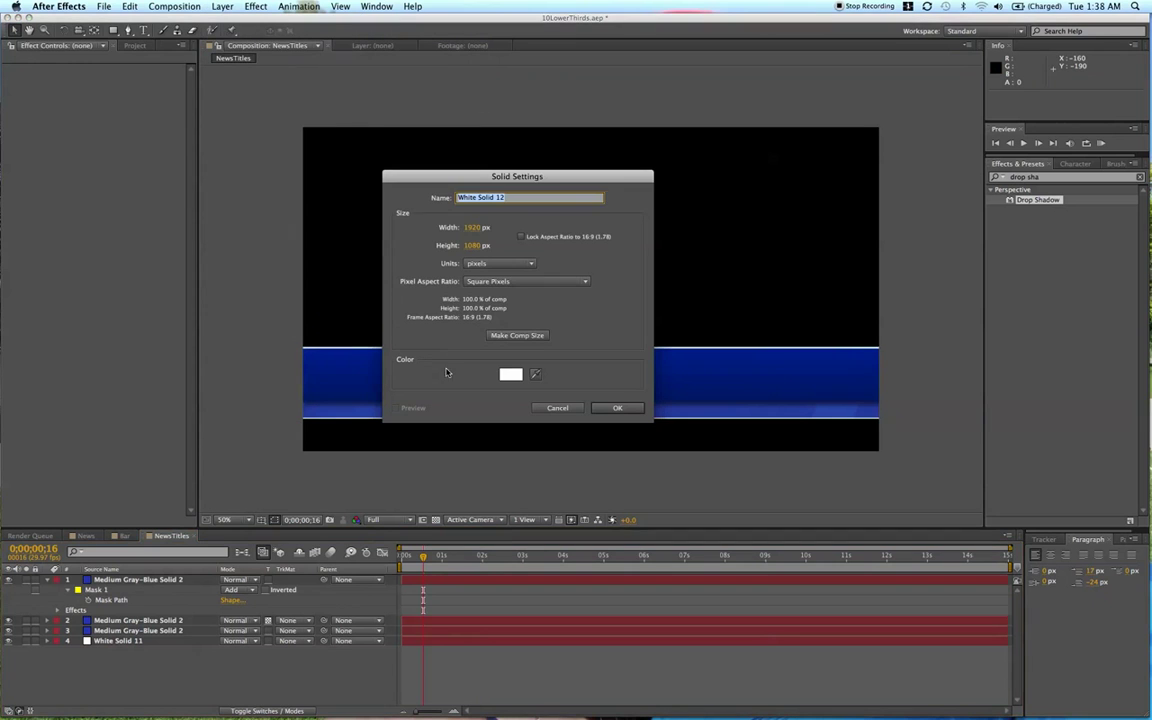
left_click(512, 374)
left_click(228, 197)
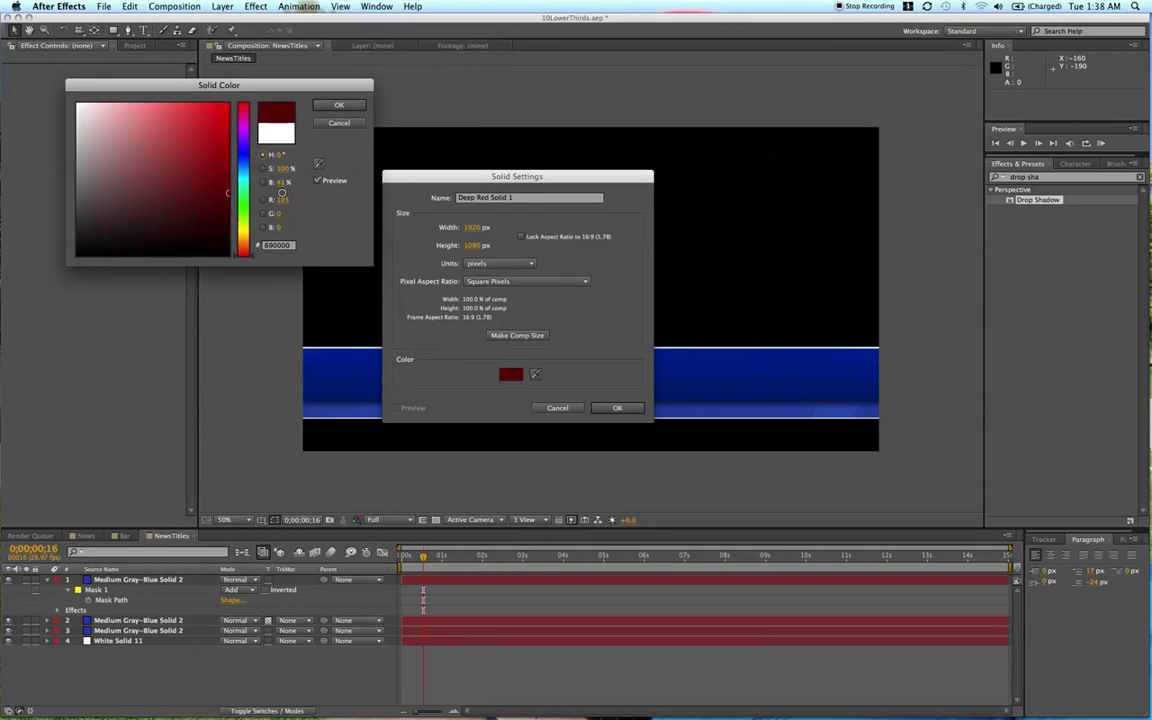
left_click(212, 140)
left_click(338, 104)
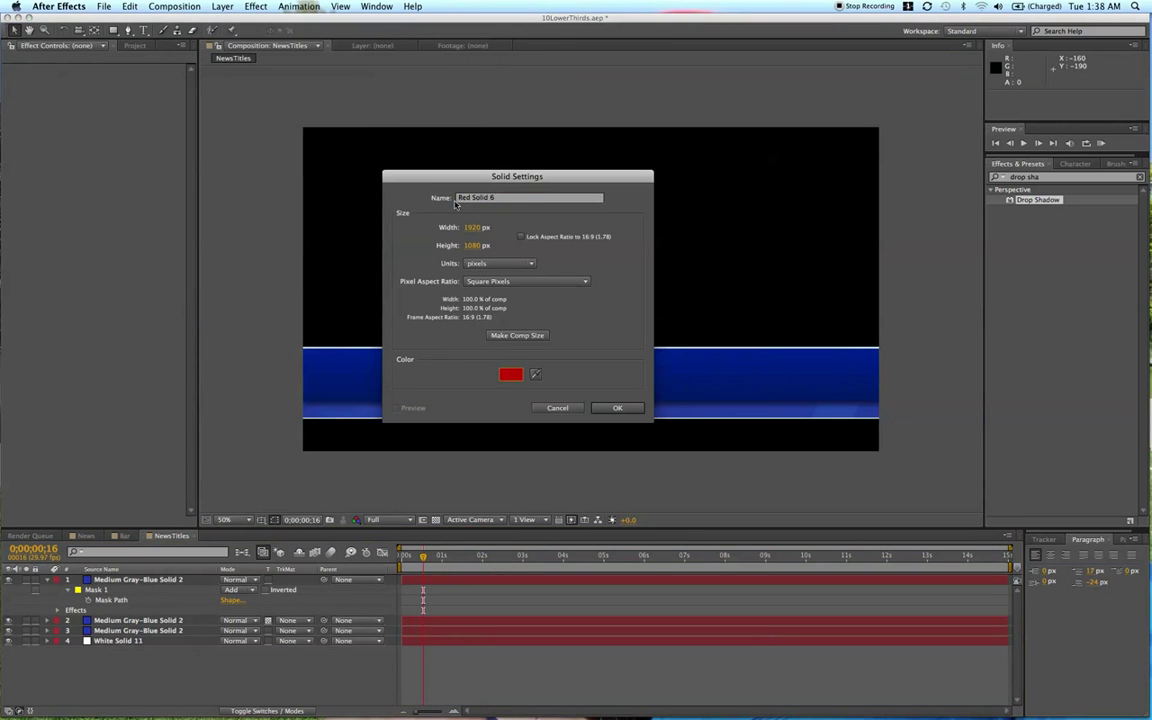
left_click(613, 409)
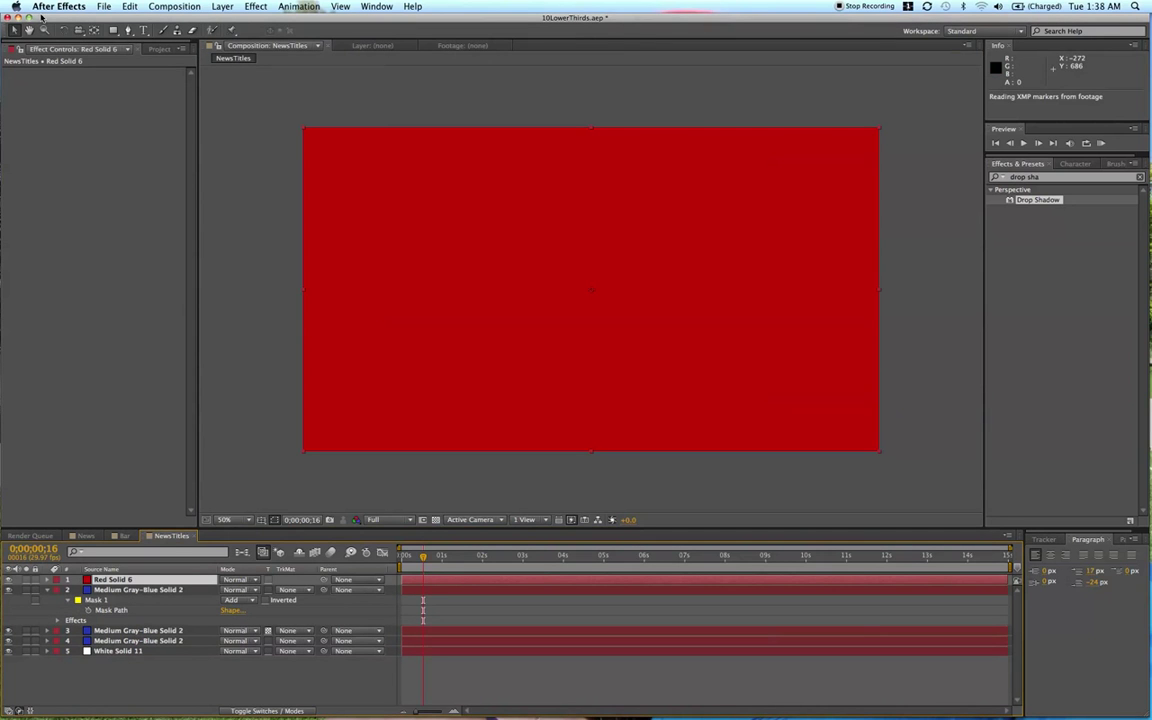
- Mask the red solid to a thin rectangle about 606 × 44 px over the blue bar, starting just outside the frame's left edge
left_click(113, 29)
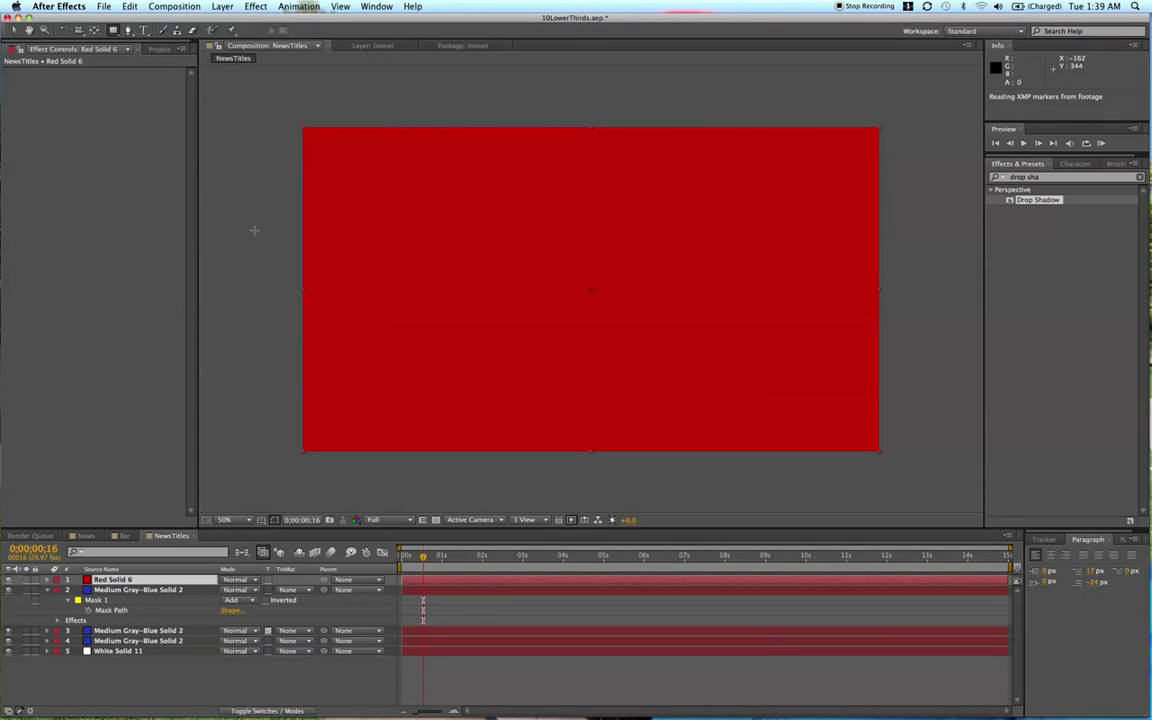
left_click_drag(282, 377, 464, 390)
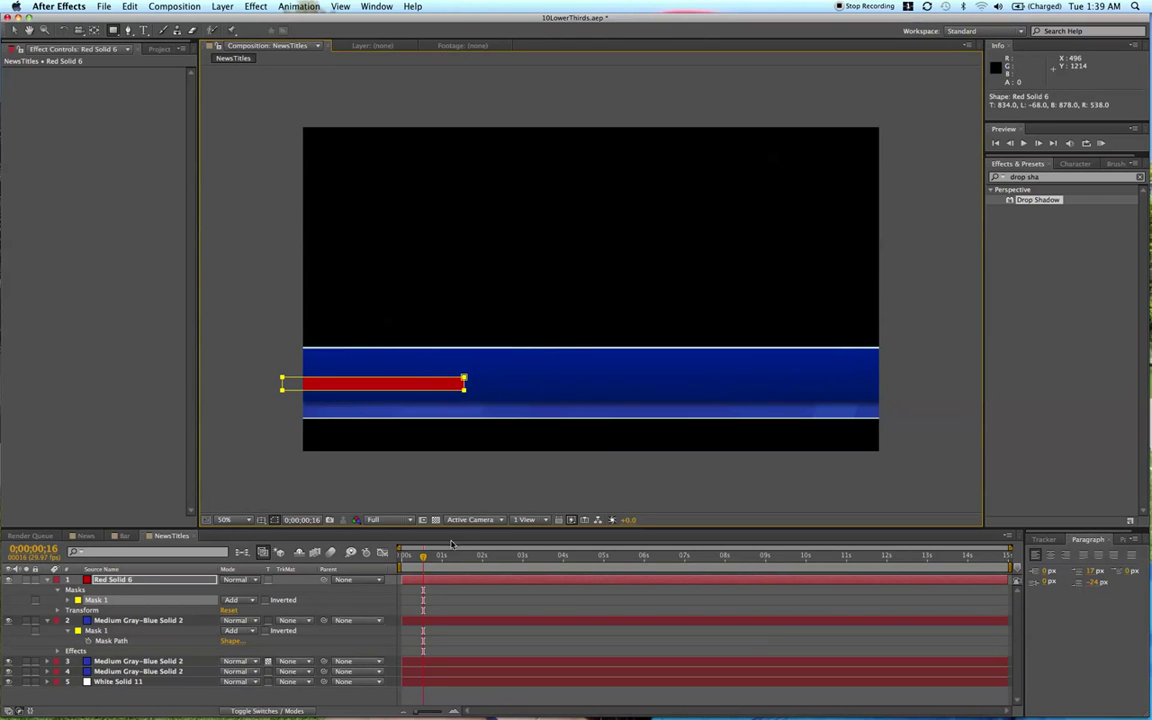
- Find the Ramp effect and apply it to the masked red solid
left_click(443, 582)
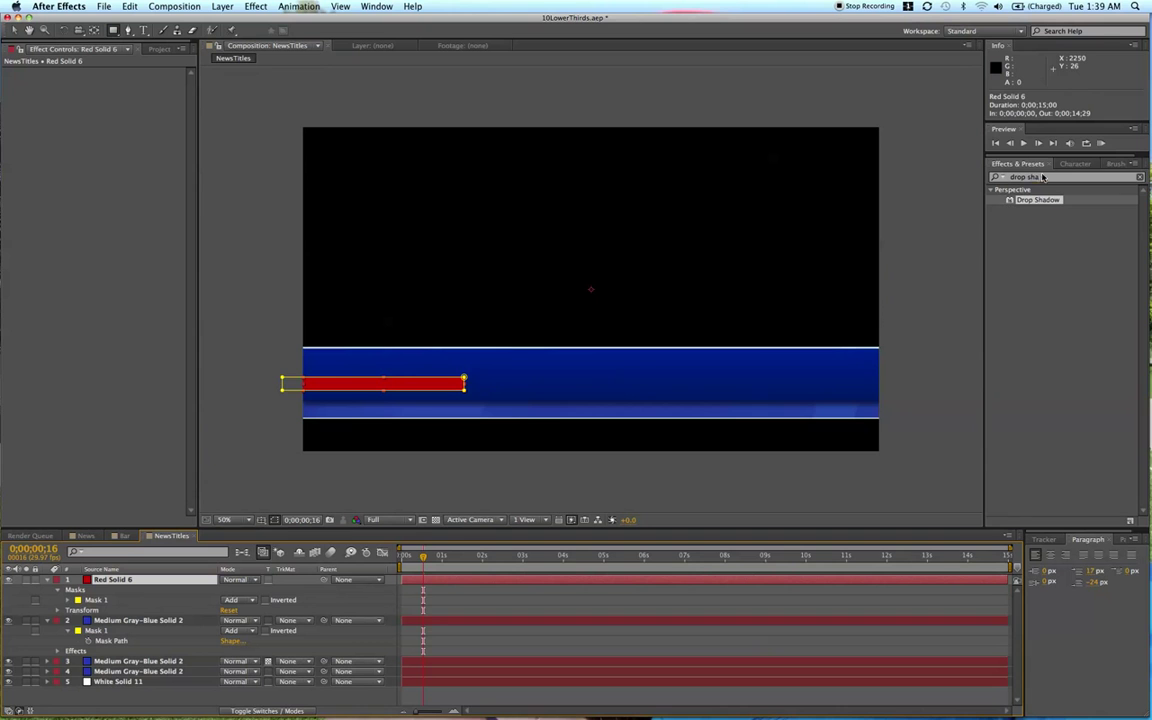
key("BackSpace")
key("BackSpace")
key("BackSpace")
key("BackSpace")
key("BackSpace")
key("BackSpace")
key("BackSpace")
key("BackSpace")
type("ramp")
left_click_drag(1011, 200, 436, 585)
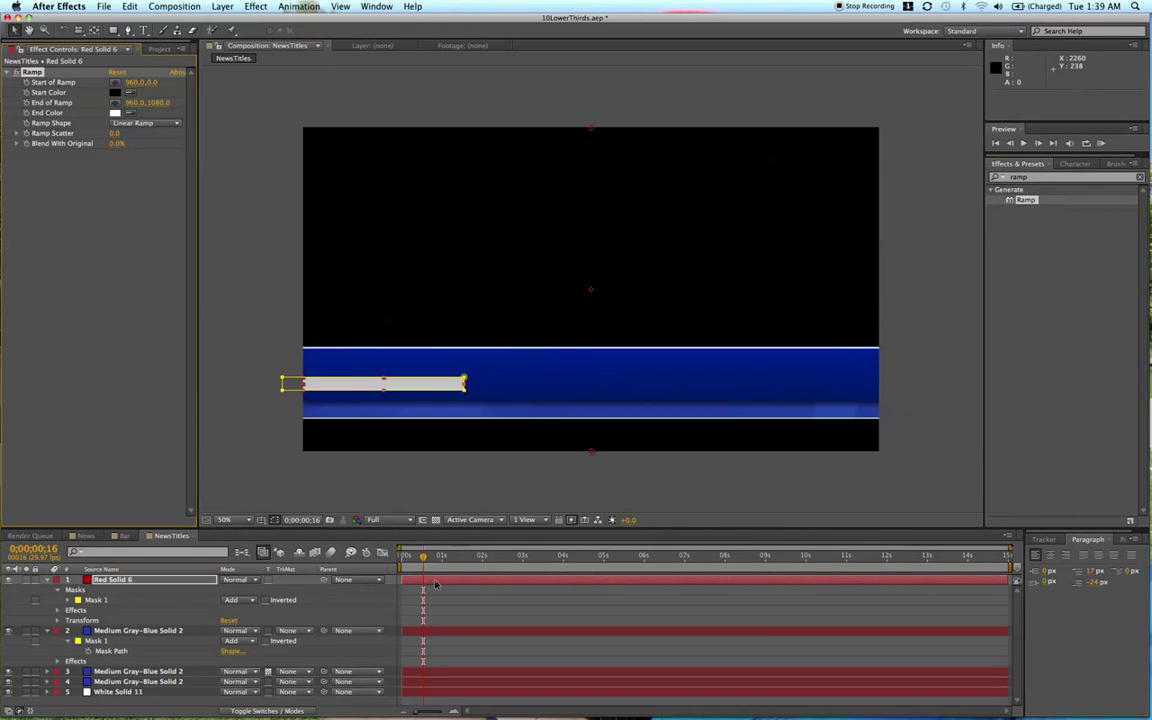
- Keep the Ramp's start colour black and set its end colour to bright red E70000
left_click(116, 92)
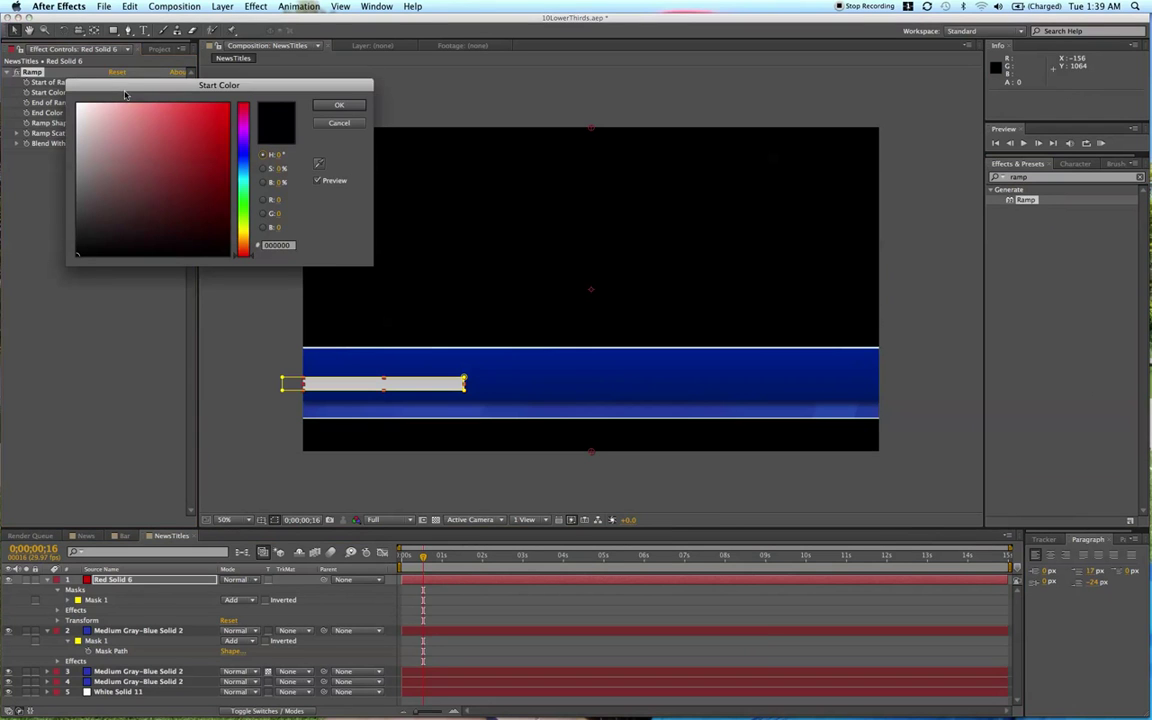
left_click(348, 105)
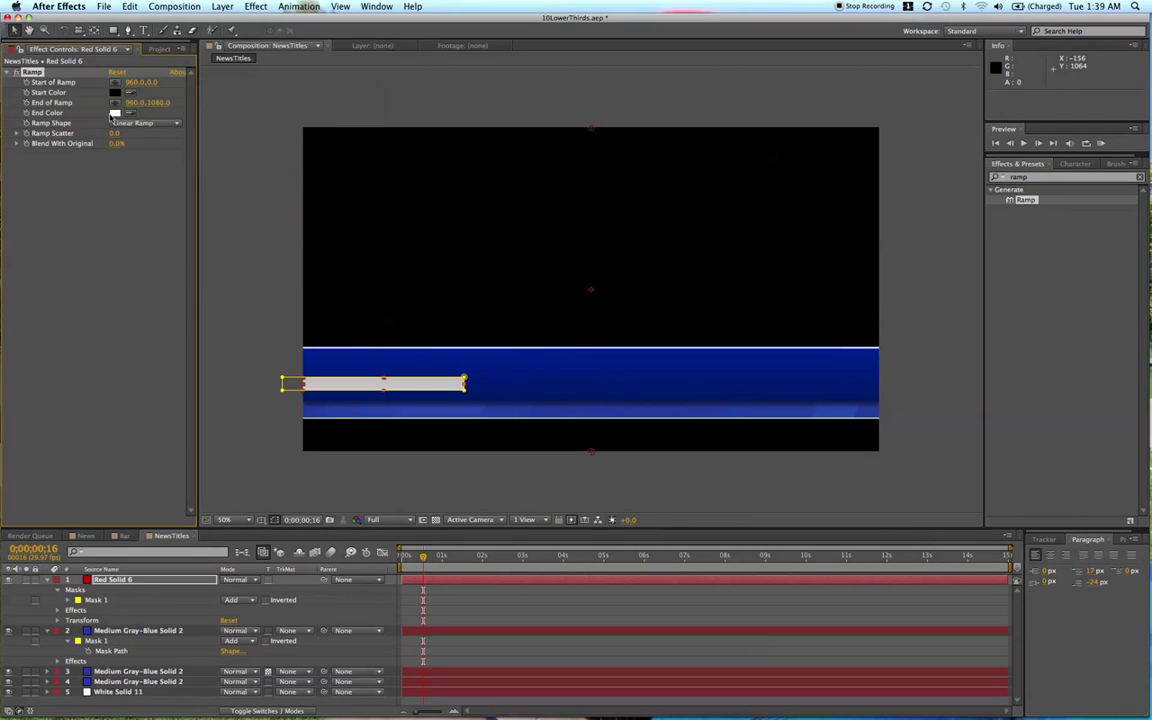
left_click(114, 113)
left_click(228, 117)
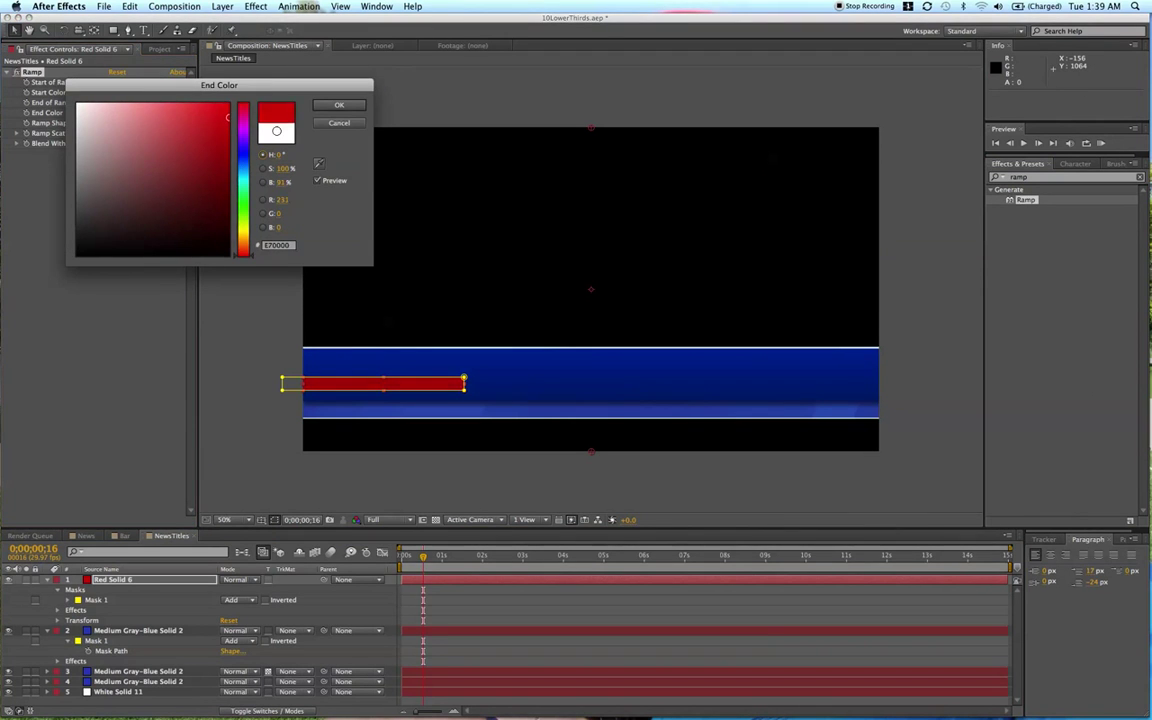
left_click(339, 105)
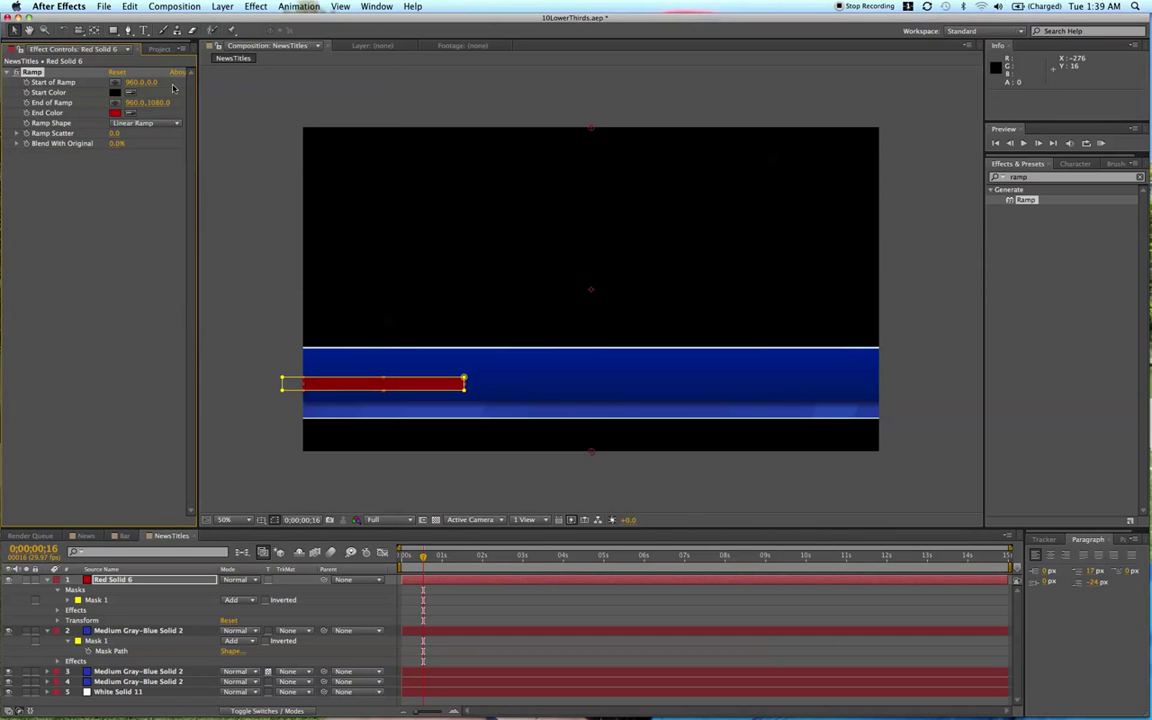
- Run the Ramp horizontally along the red strip, starting at about -90, 852 beyond the frame edge and ending at 568, 852
left_click(113, 101)
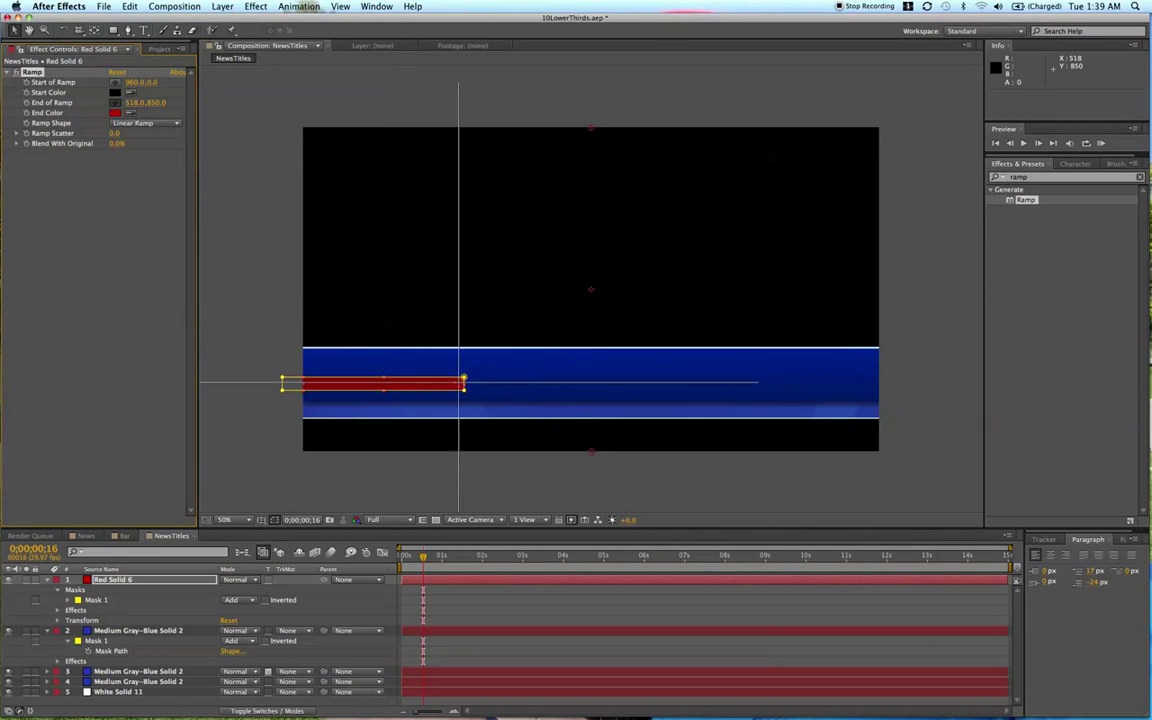
left_click(473, 383)
left_click(119, 82)
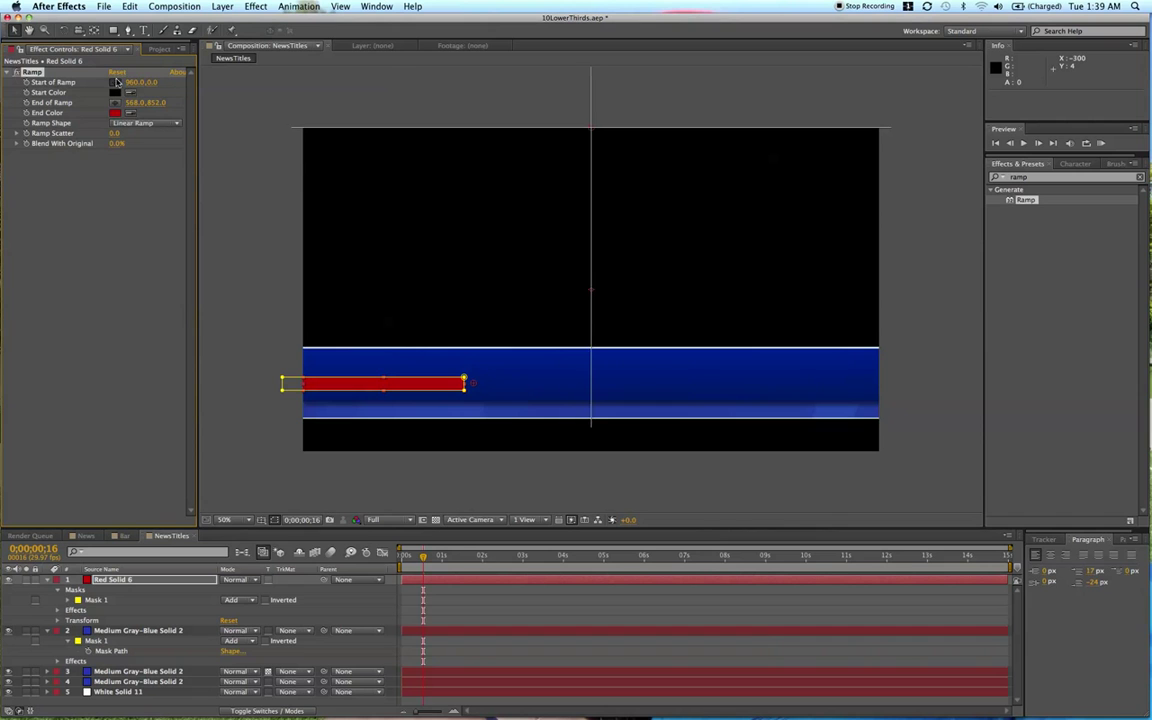
left_click(257, 388)
left_click_drag(257, 388, 277, 386)
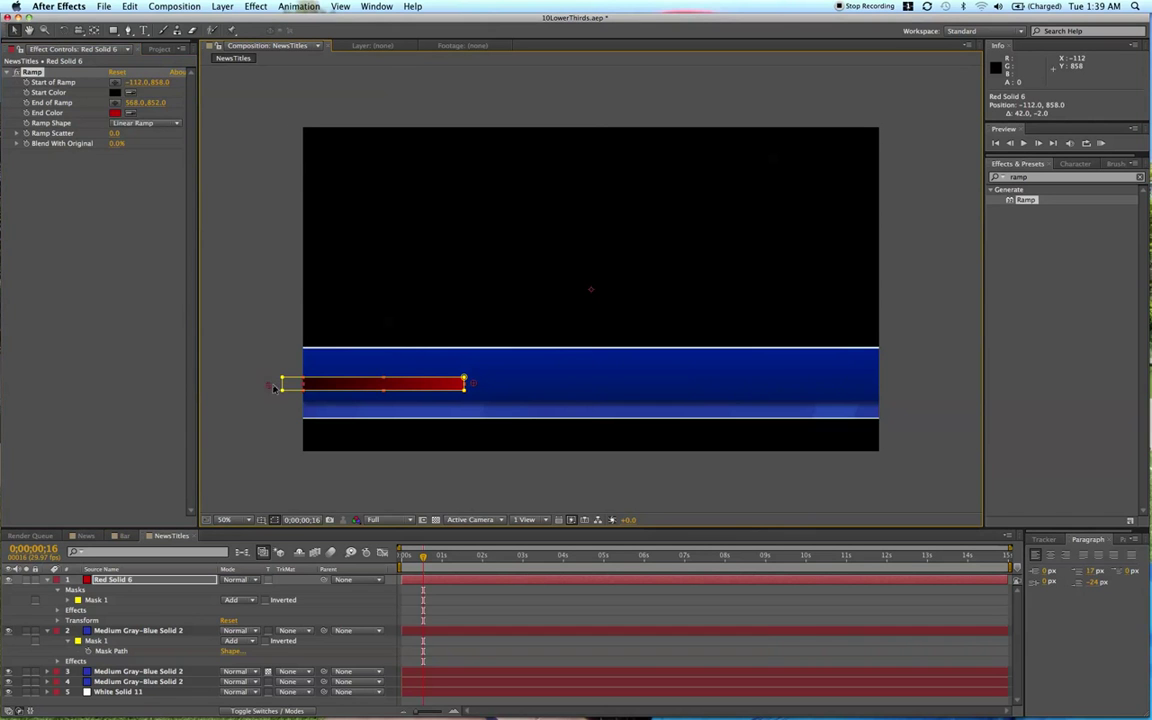
left_click(490, 620)
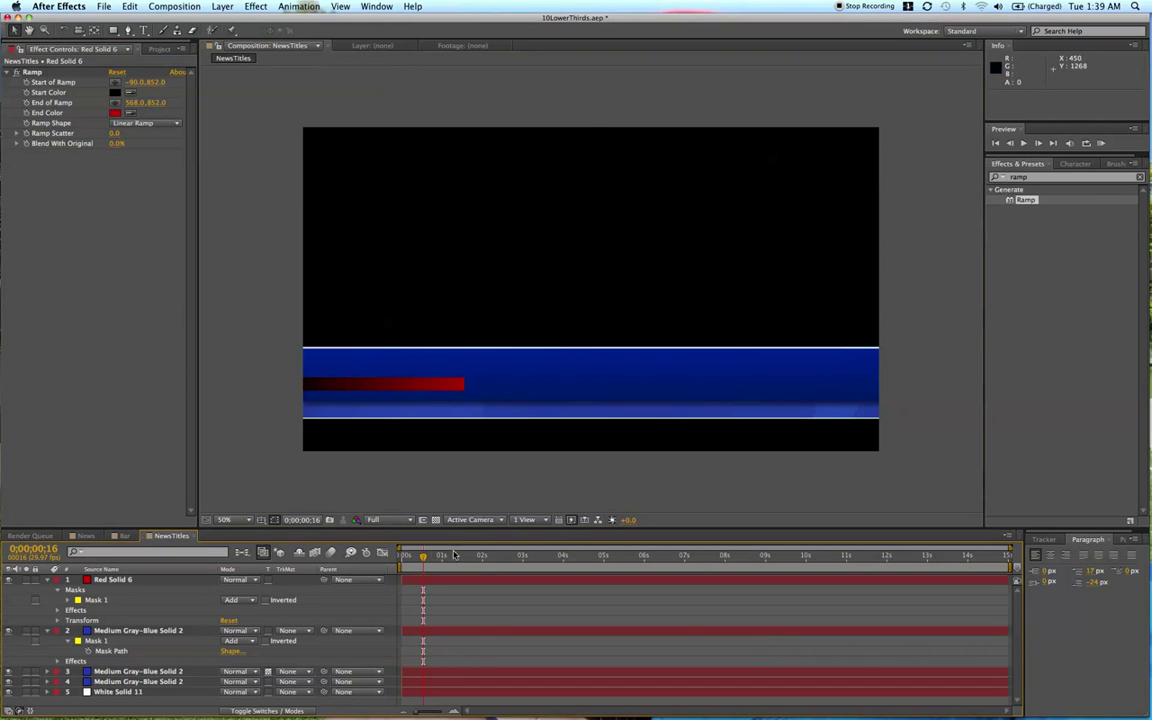
- Check the text in the Bar composition, then add the text "MY CHANNEL NOW" over the red strip in NewsTitles at 0;00;02;24
left_click_drag(434, 557, 515, 557)
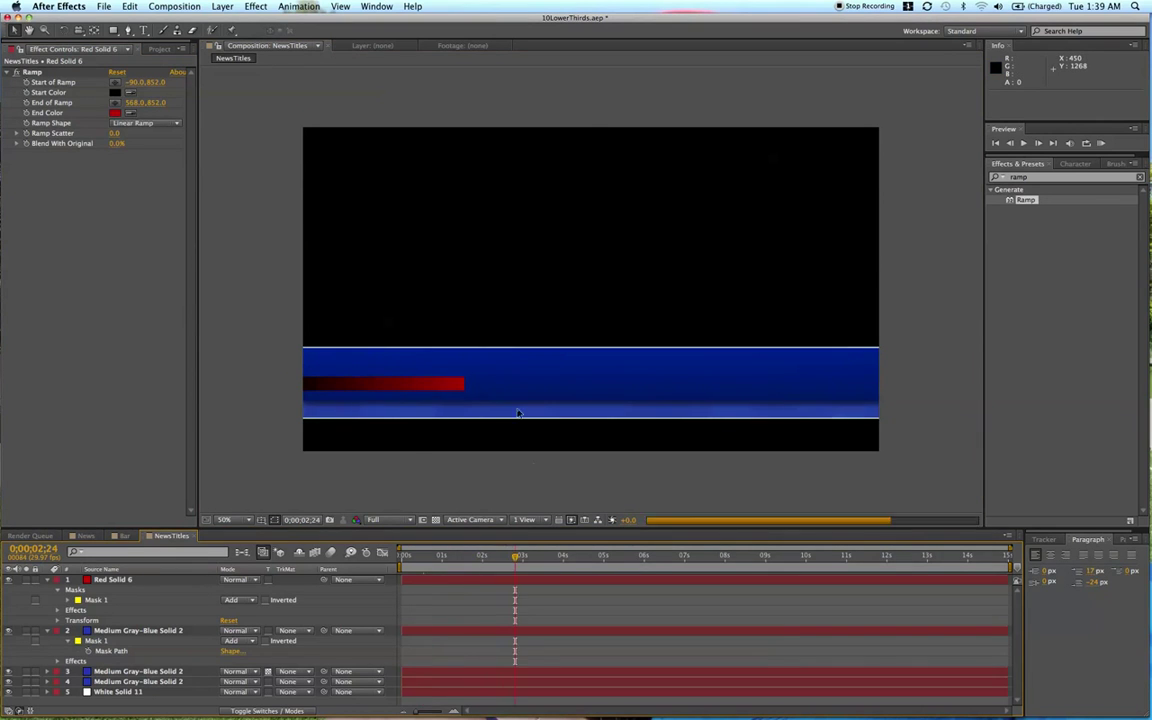
left_click(122, 536)
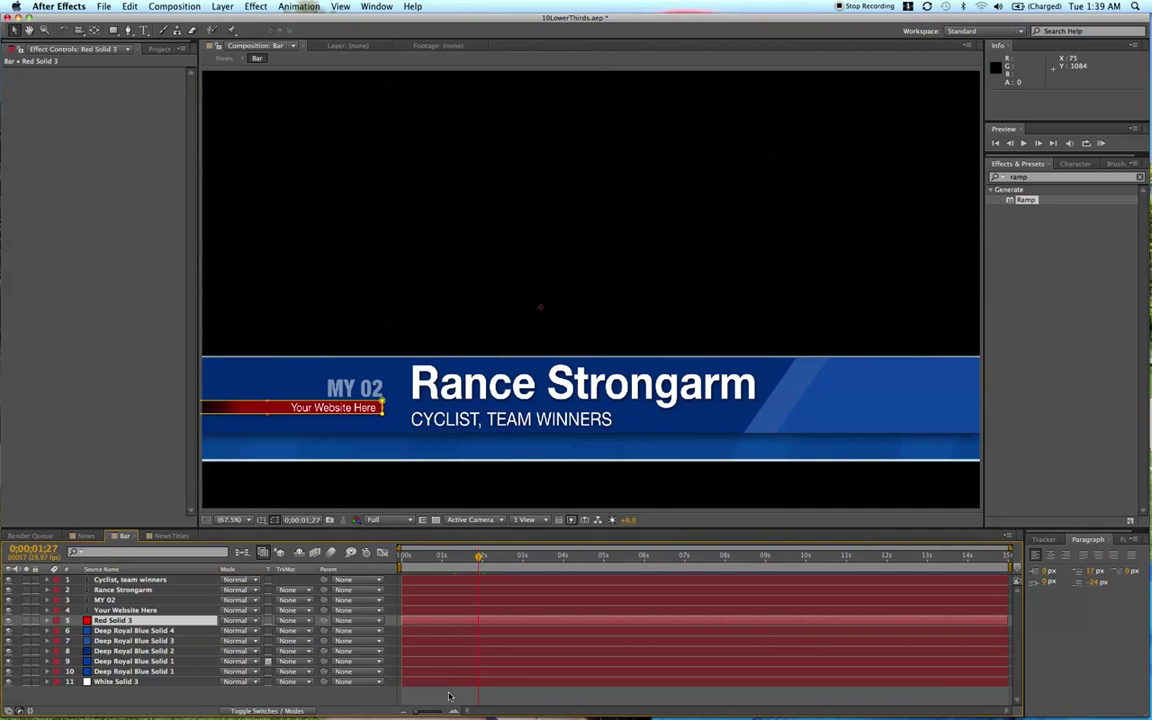
left_click(450, 695)
left_click(171, 536)
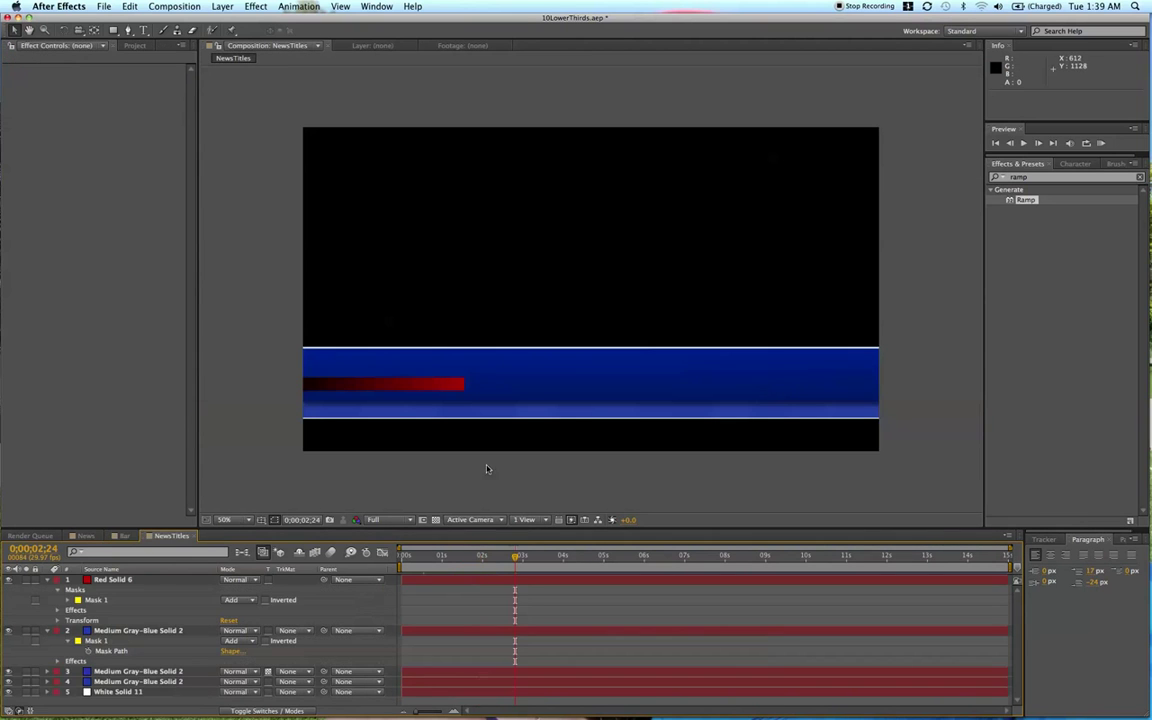
left_click(143, 31)
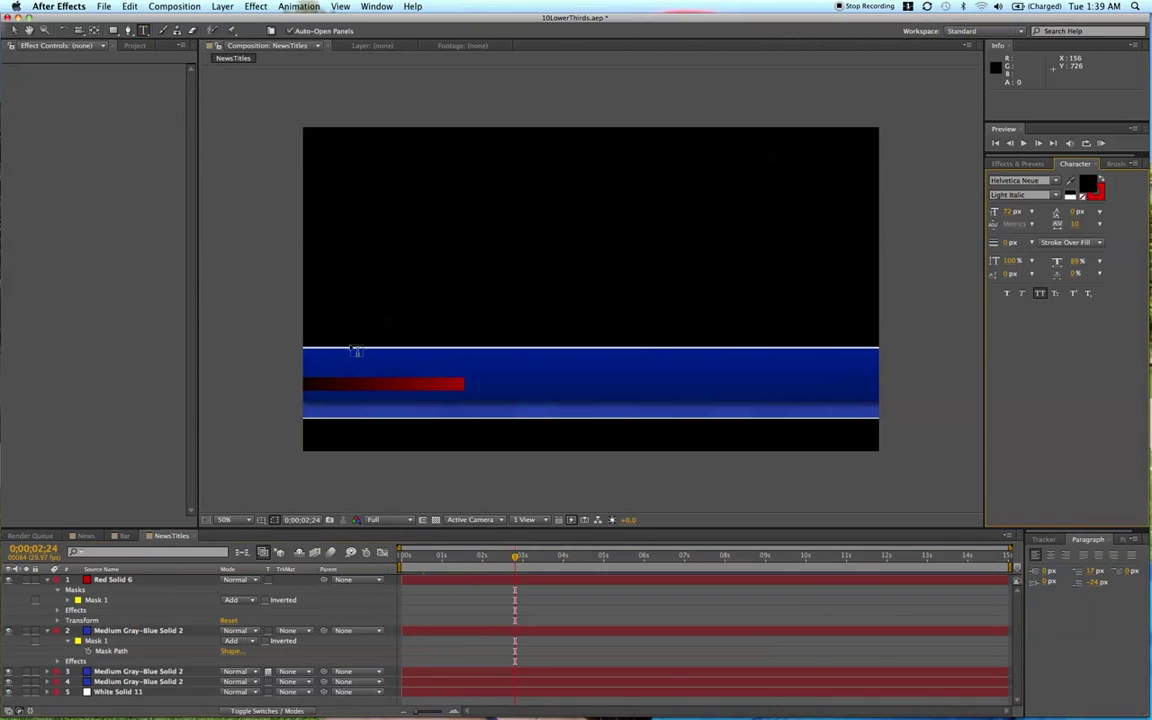
left_click(385, 383)
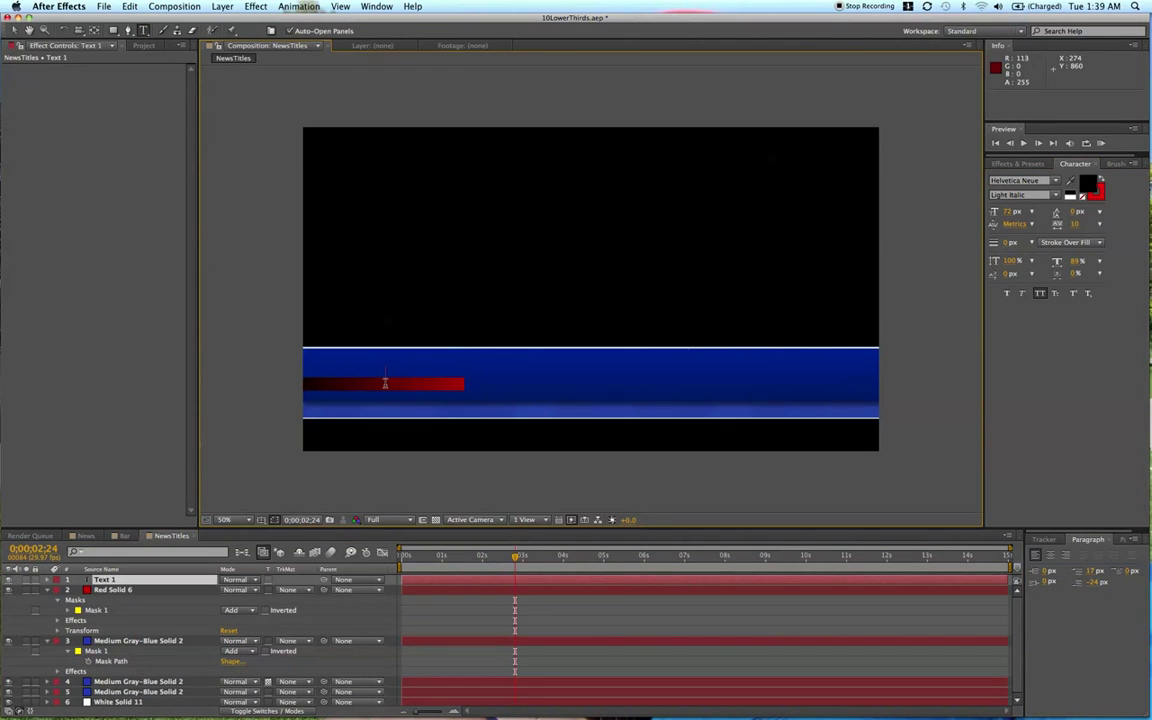
type("MY CHANNEL NOW")
left_click(16, 31)
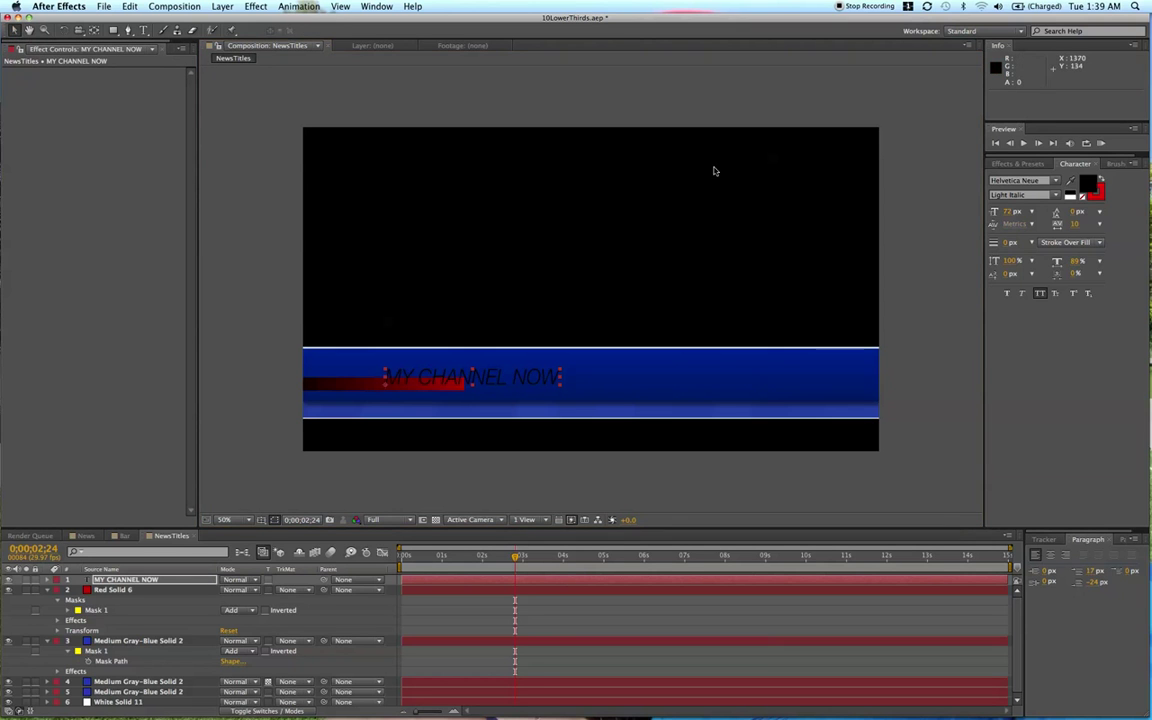
- Set the channel text to Helvetica Neue Condensed Black with a white FFFFFF fill
left_click(1058, 181)
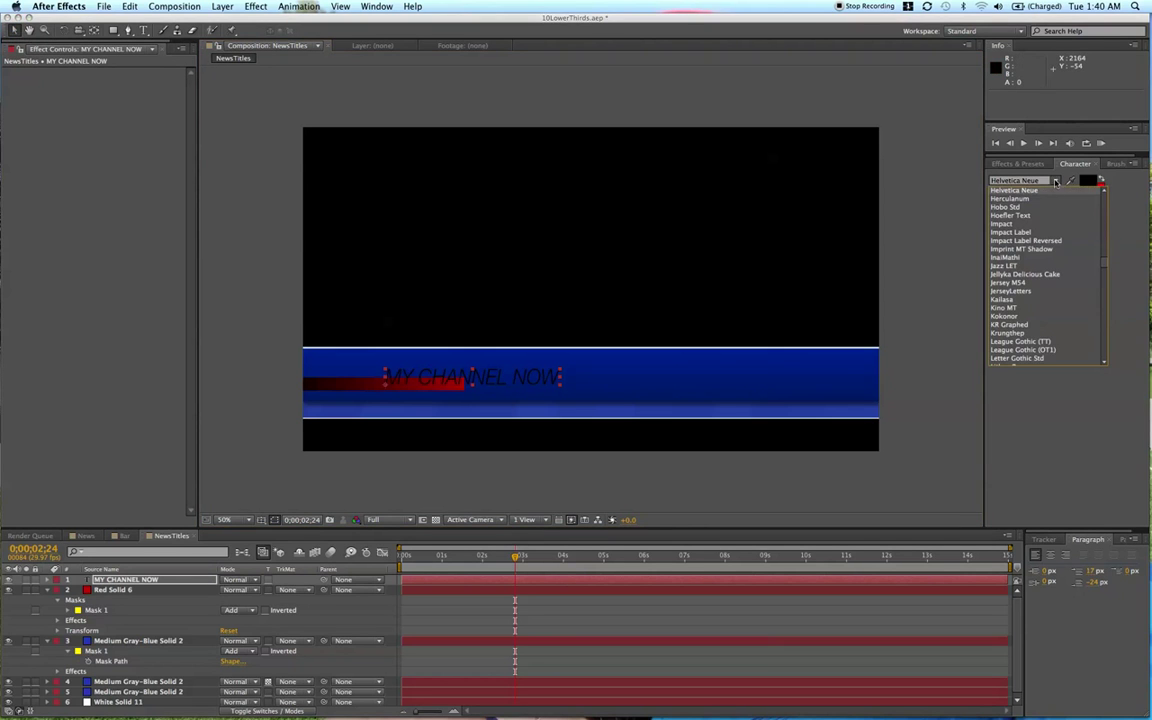
left_click(1034, 191)
left_click(1034, 195)
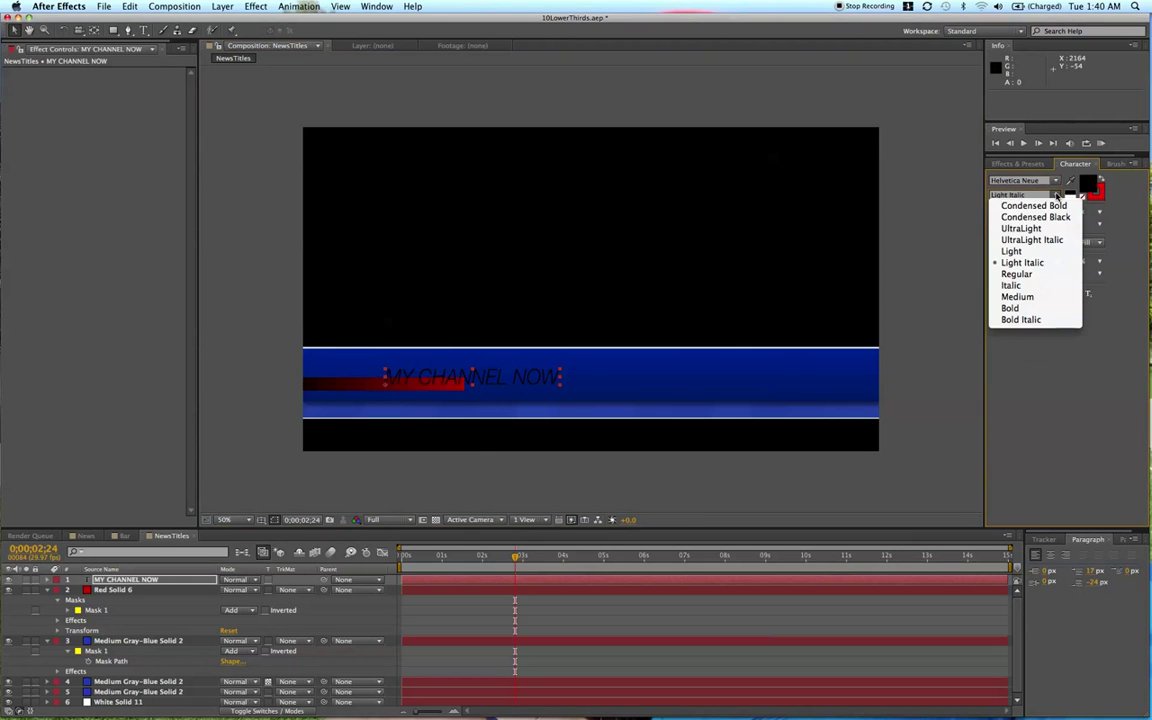
left_click(1043, 217)
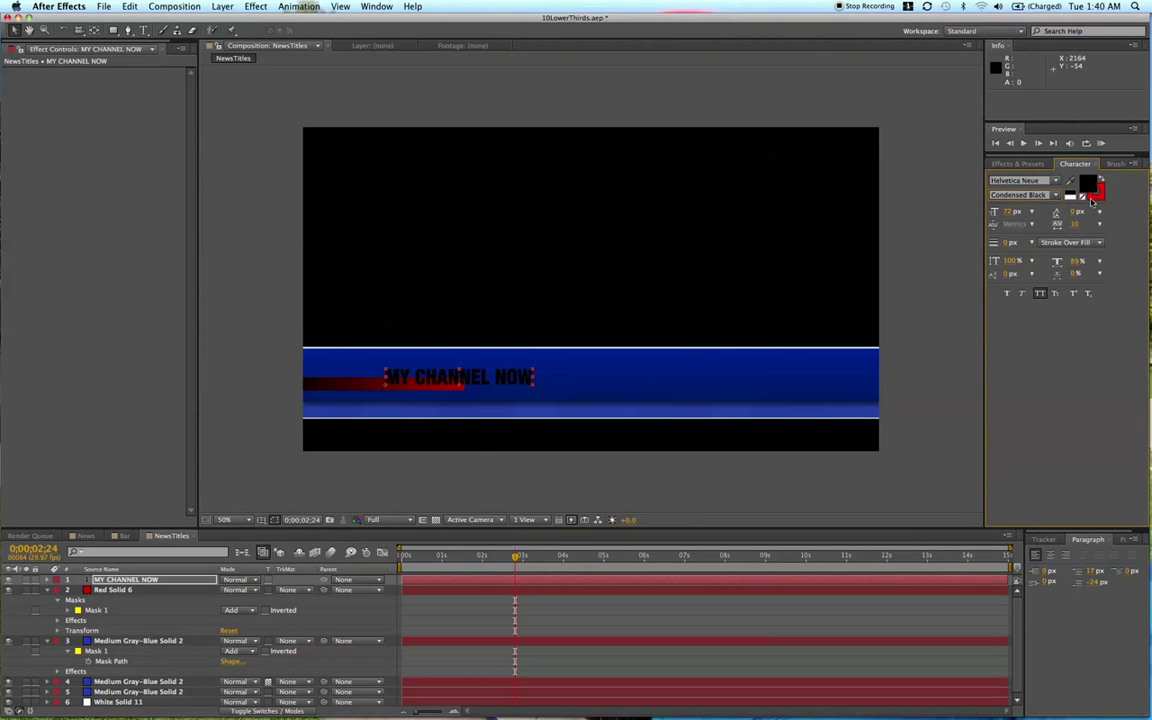
left_click(1088, 185)
left_click_drag(94, 163, 77, 104)
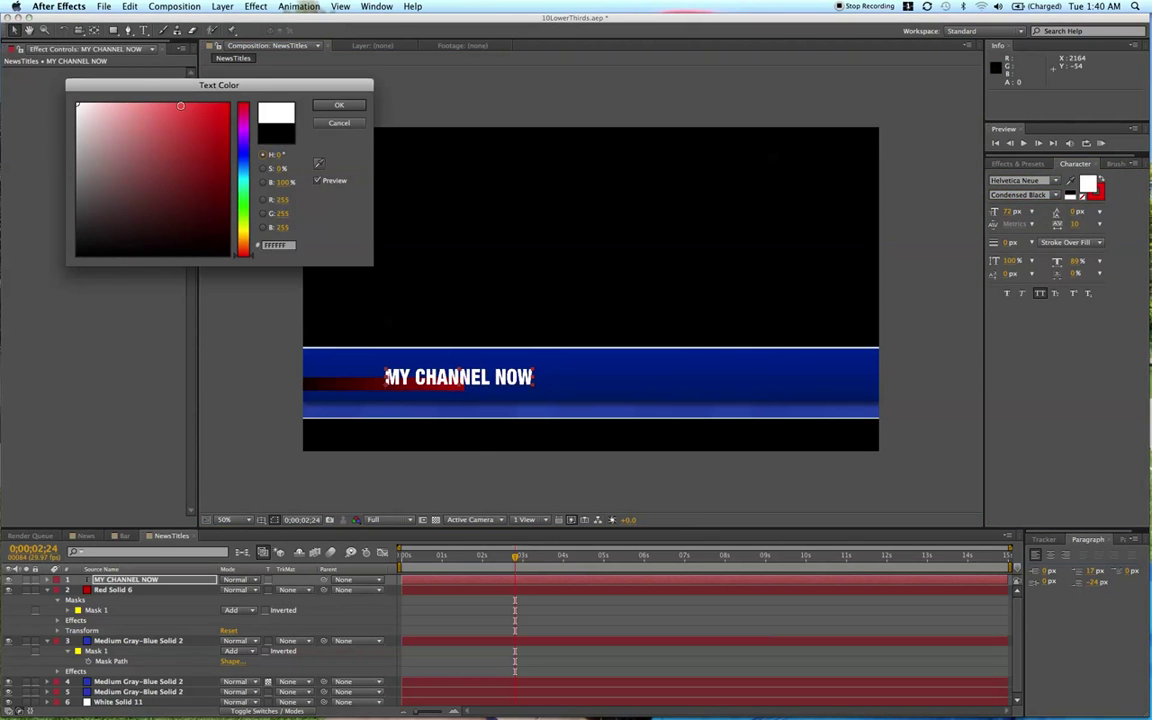
left_click(336, 106)
- Place the channel text on the red strip and set its font size to 36 px
left_click_drag(997, 218, 960, 218)
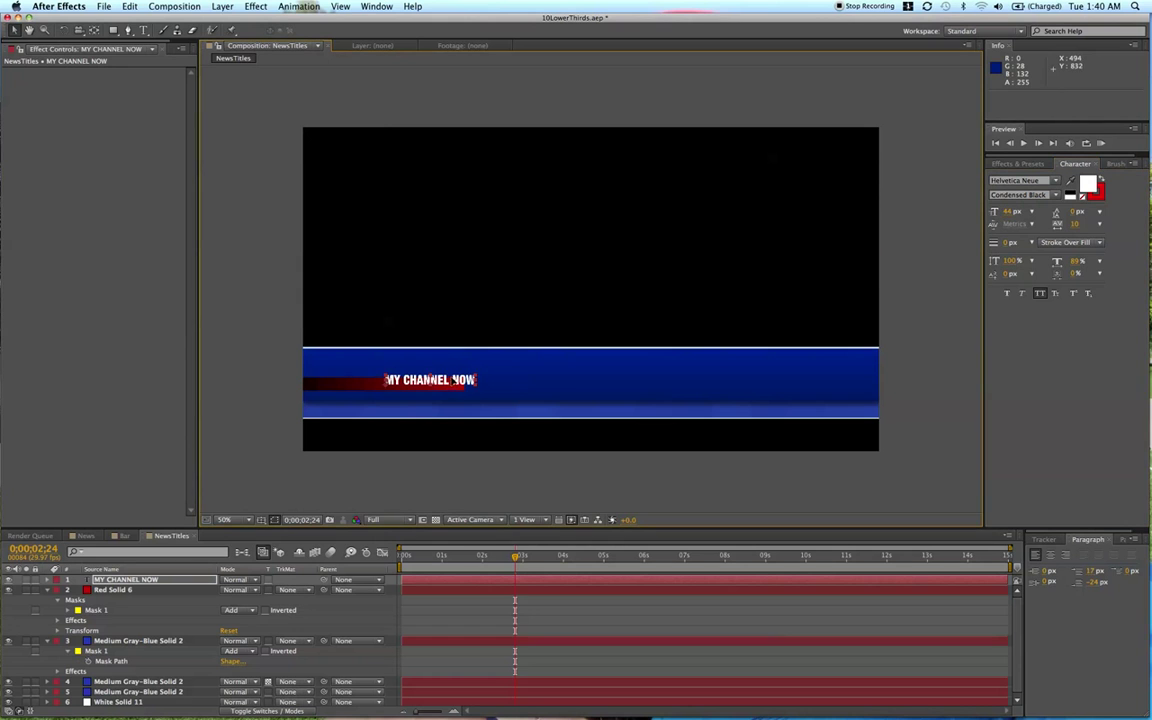
left_click_drag(453, 380, 437, 385)
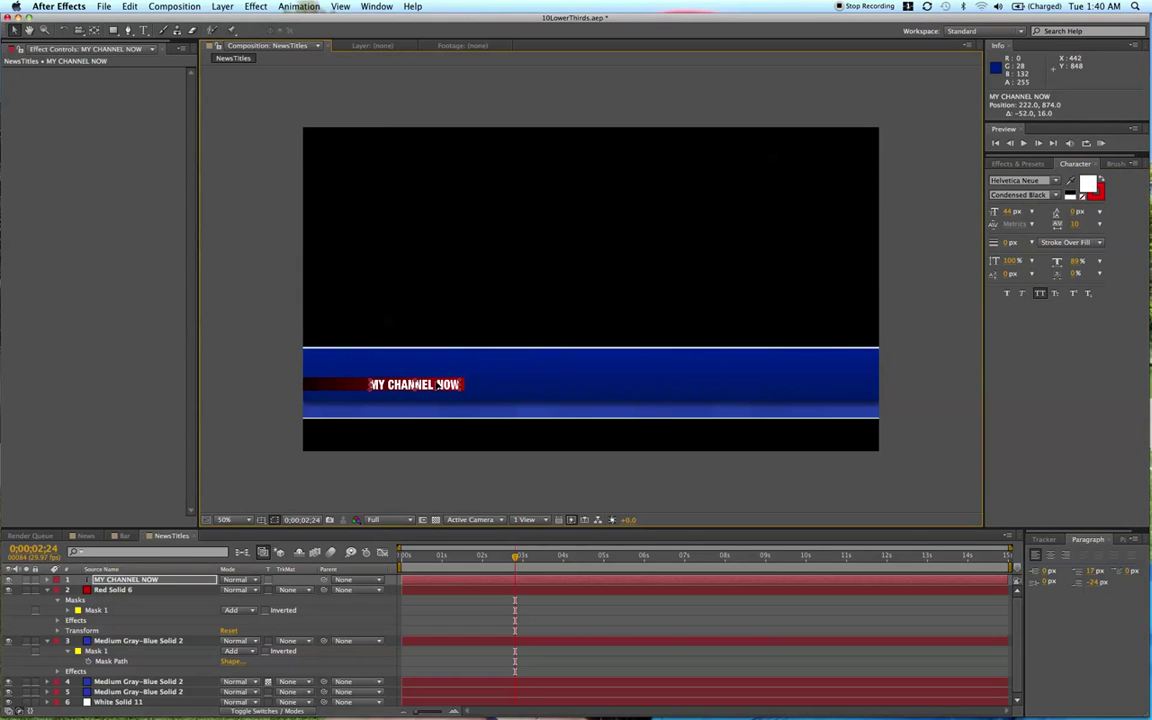
left_click(1007, 216)
type("36")
key("Return")
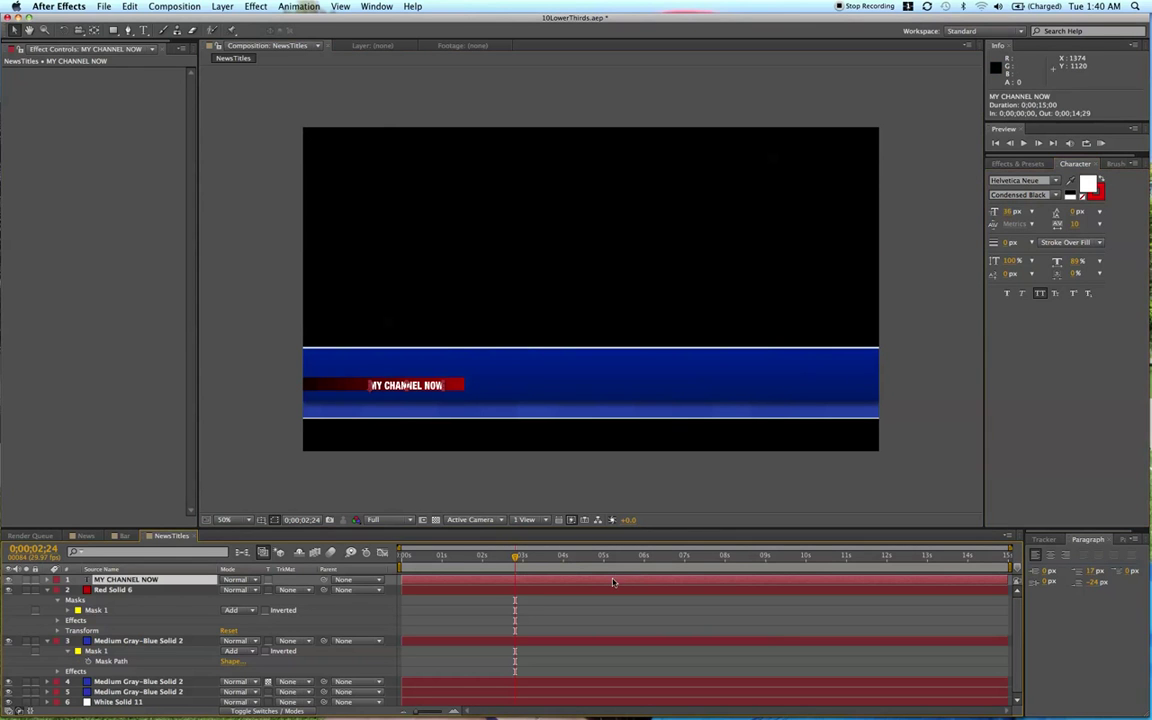
- Shift the channel text right so that it ends just inside the red strip's right edge
key("shift+Right")
key("shift+Right")
key("shift+Right")
key("shift+Right")
key("shift+Right")
key("shift+Right")
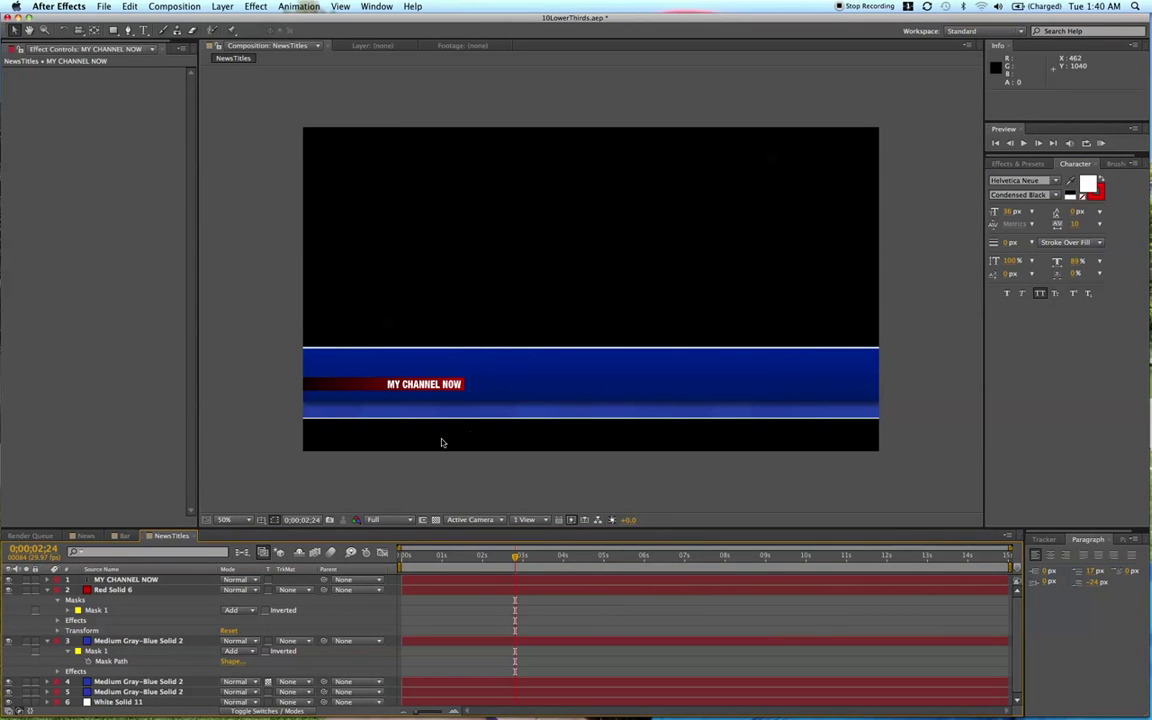
- Duplicate the MY CHANNEL NOW layer and move the copy straight up, just above the red strip
left_click(441, 583)
key("super+d")
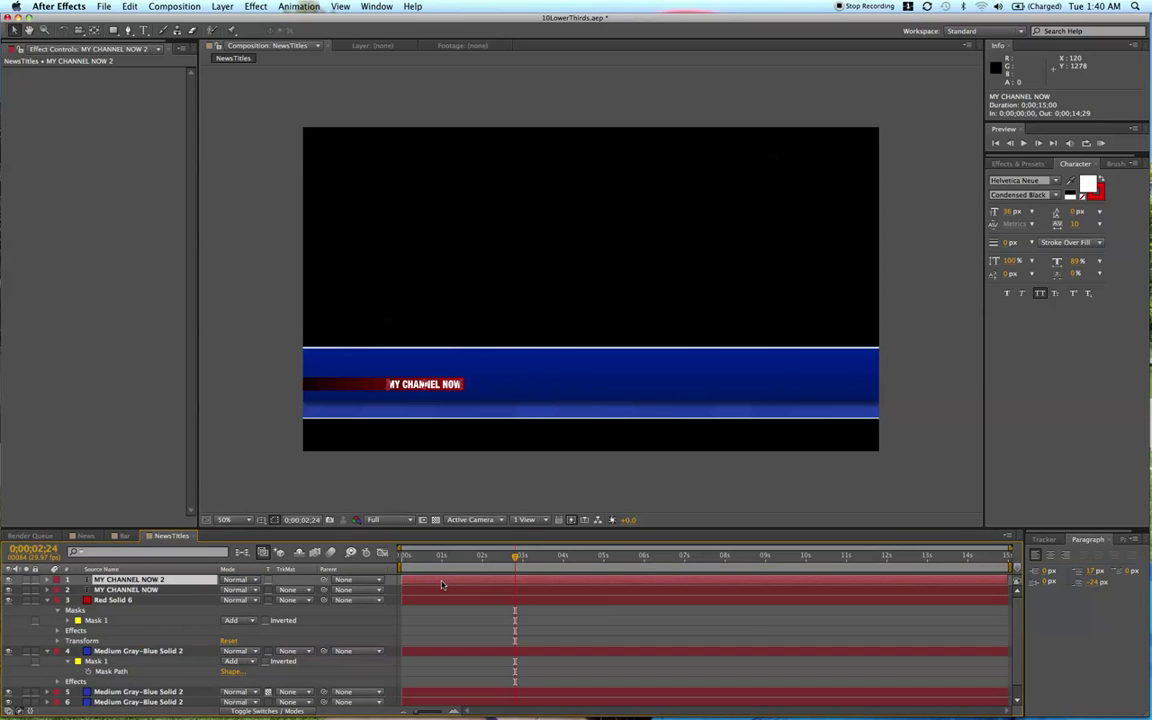
key("shift+Up")
key("shift+Up")
key("shift+Up")
key("shift+Up")
key("shift+Up")
key("shift+Up")
- Replace the duplicated text above the strip with "02"
key("super+t")
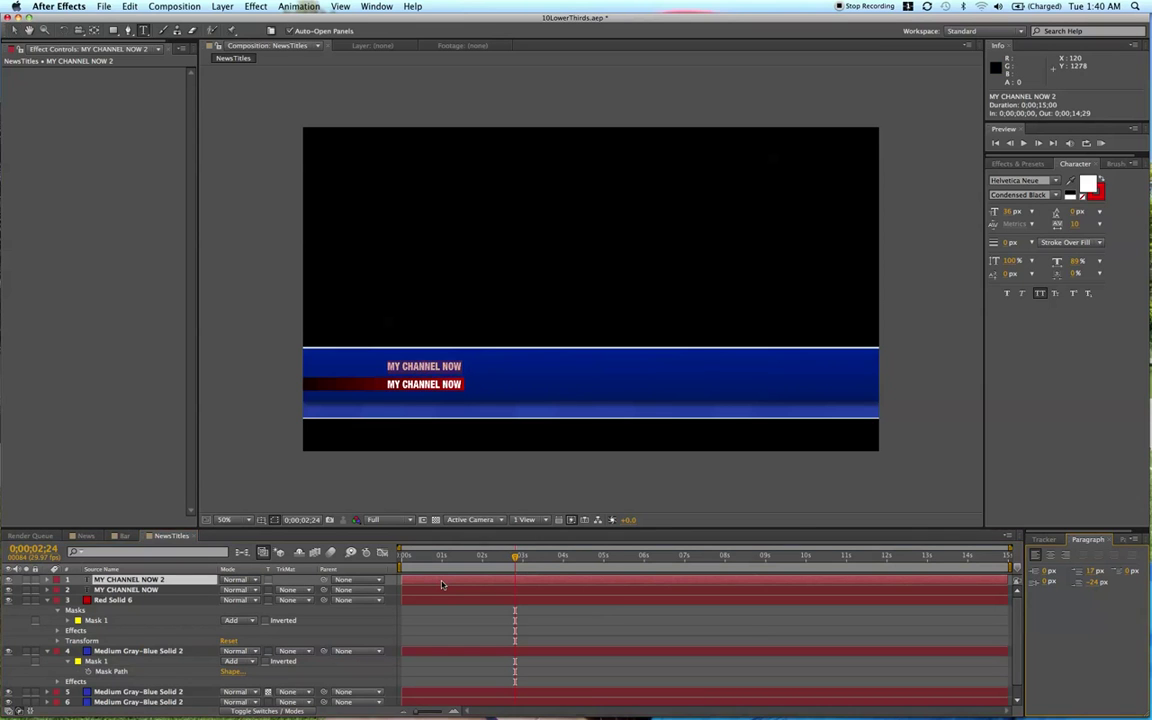
left_click(84, 536)
left_click(160, 536)
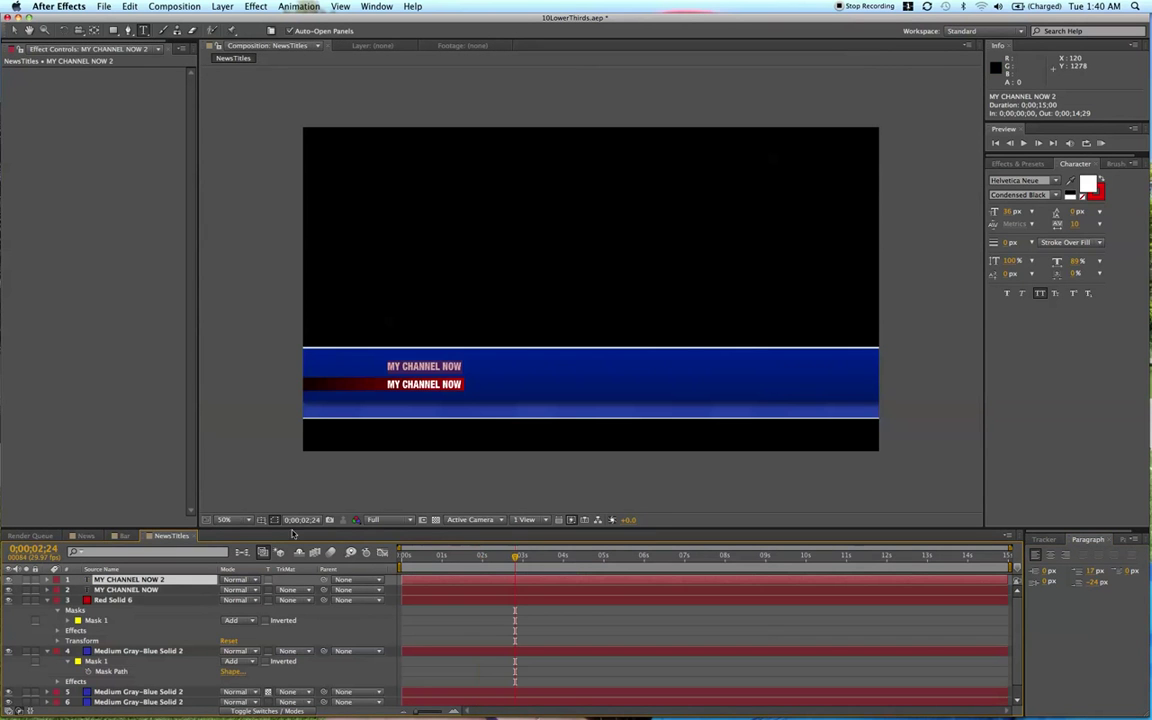
type("02")
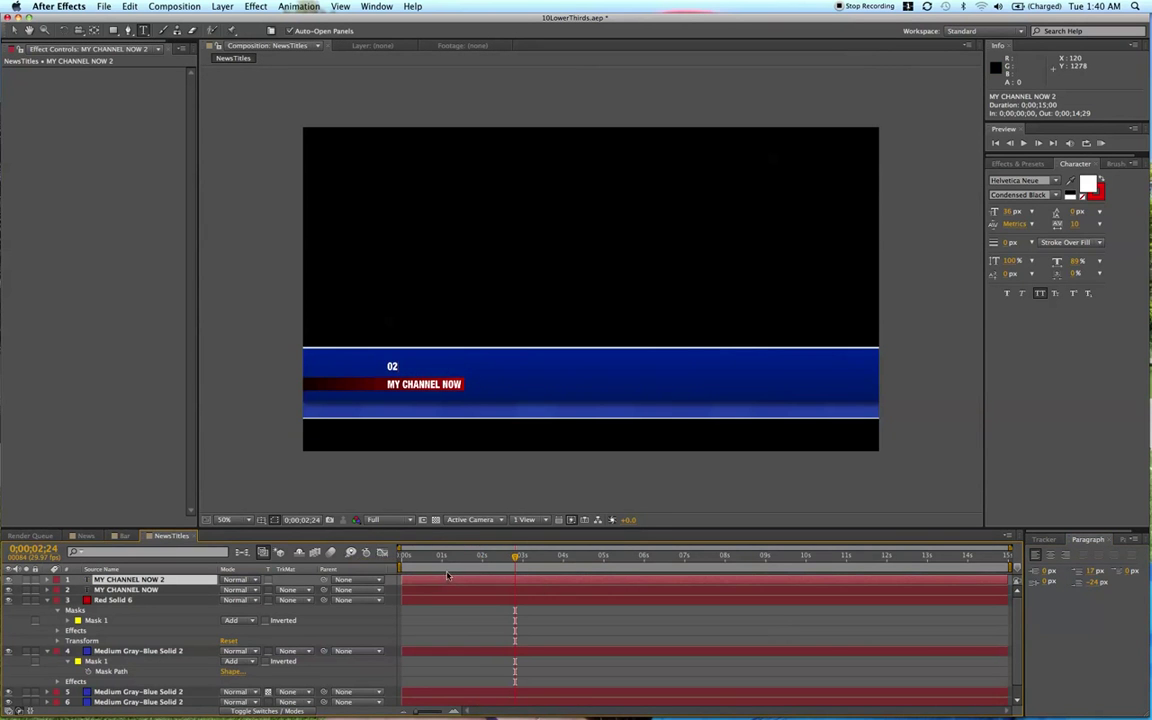
- Enlarge the "02" text to 74 px and move it to about 462, 820, above the red strip's right end
left_click_drag(1012, 213, 1046, 213)
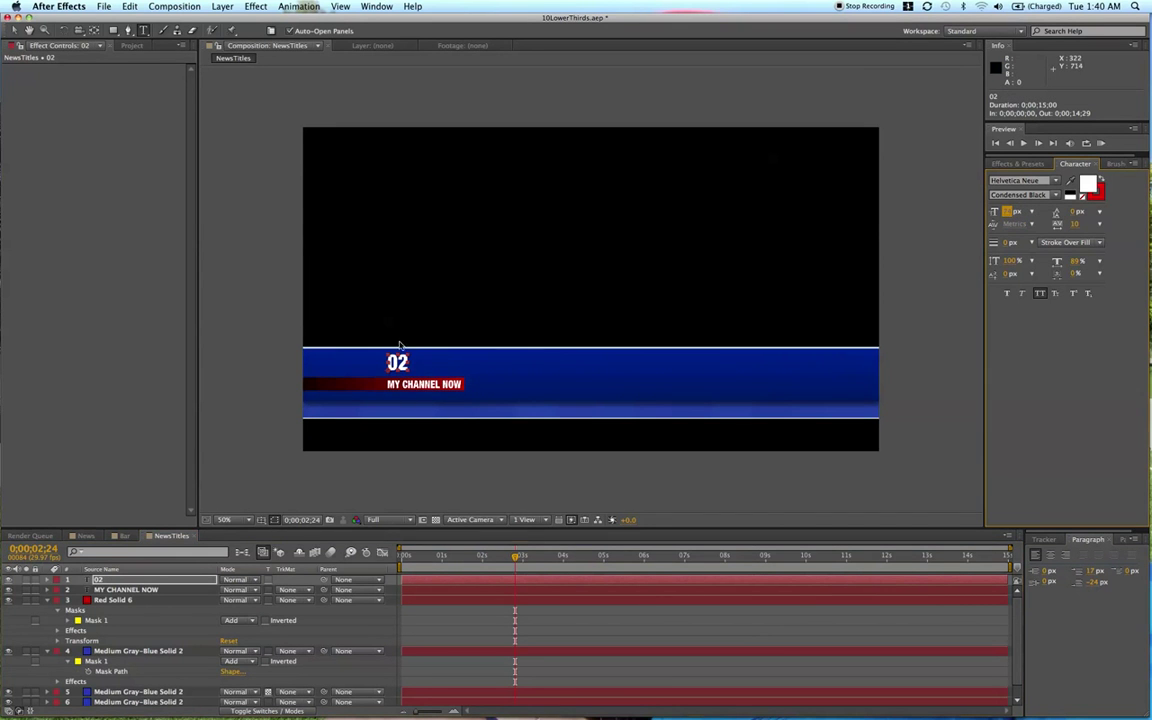
key("v")
left_click_drag(400, 362, 456, 367)
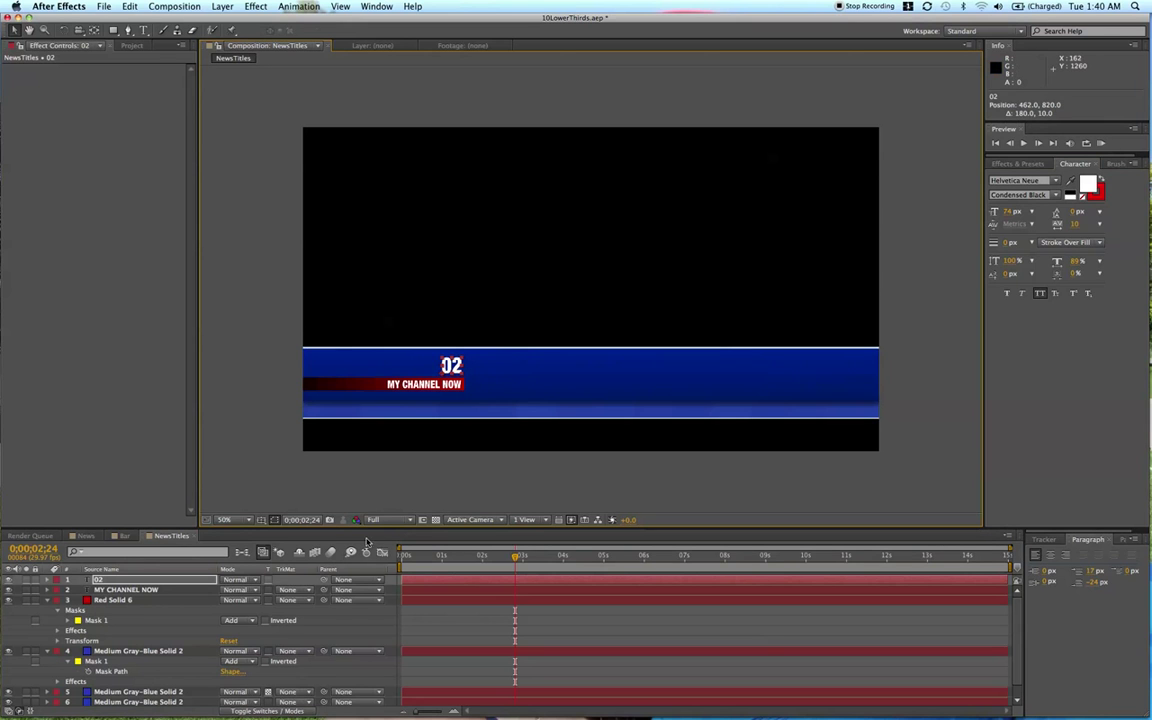
- Set the opacity of the "02" layer to 25%
key("t")
left_click(233, 589)
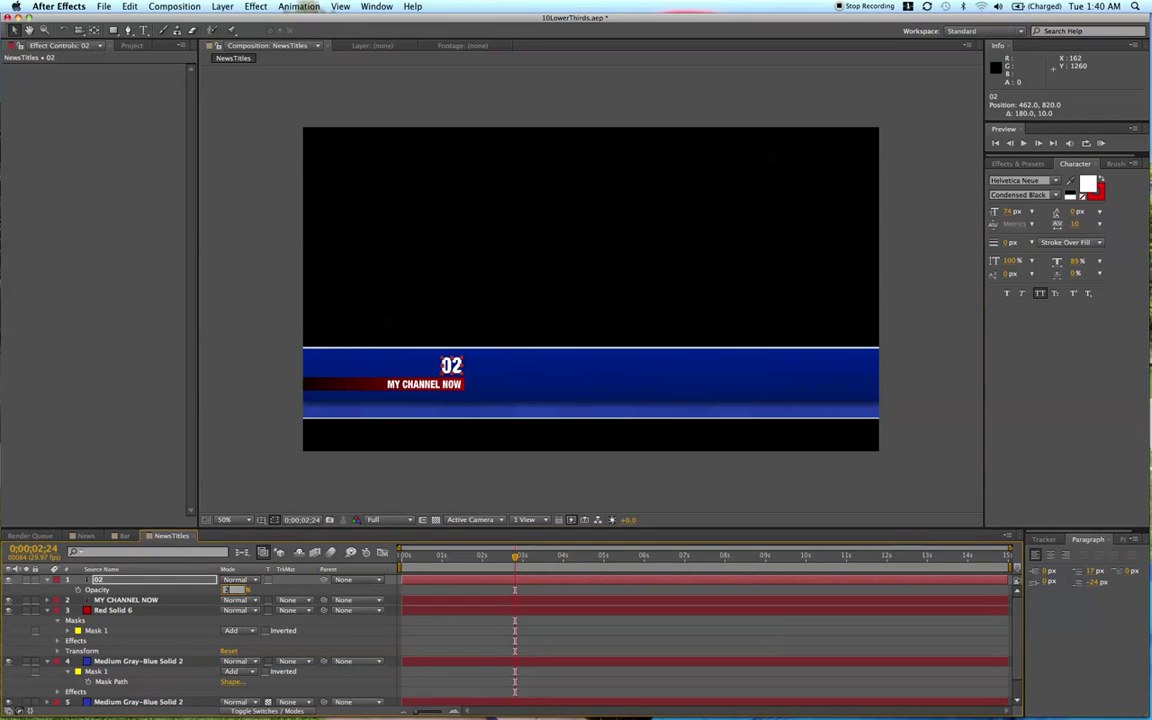
type("25")
key("Return")
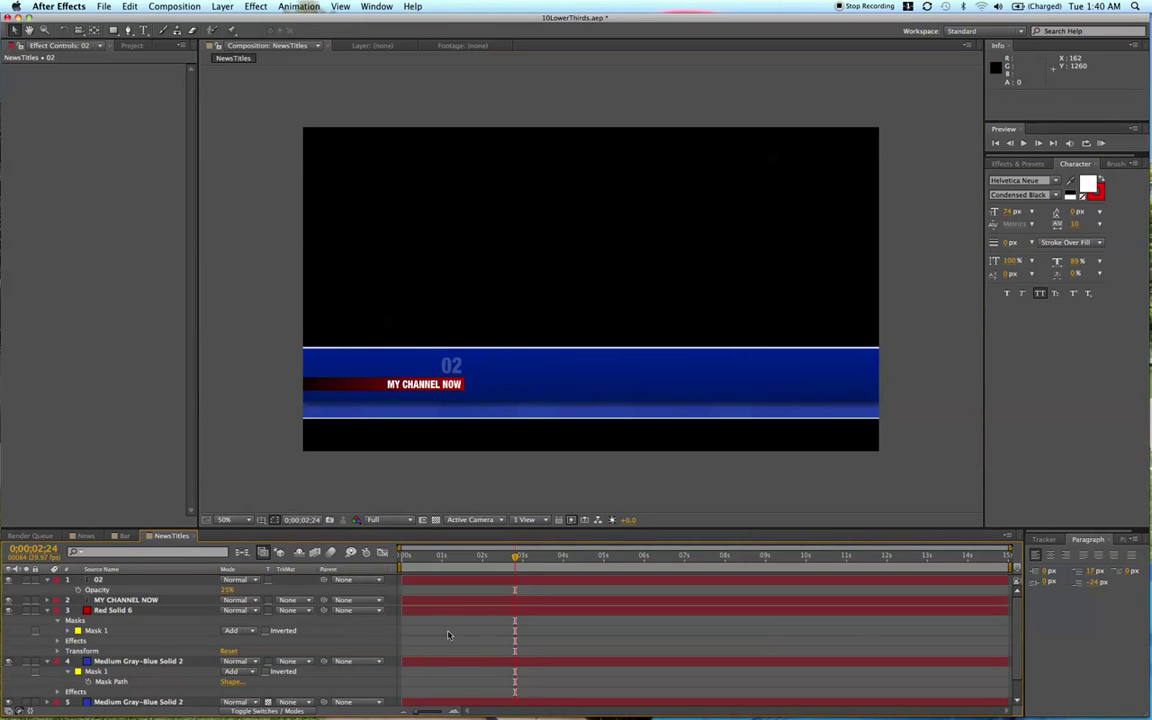
- Collapse the expanded properties of all NewsTitles layers and clear the selection
key("super+a")
key("t")
key("t")
left_click(474, 681)
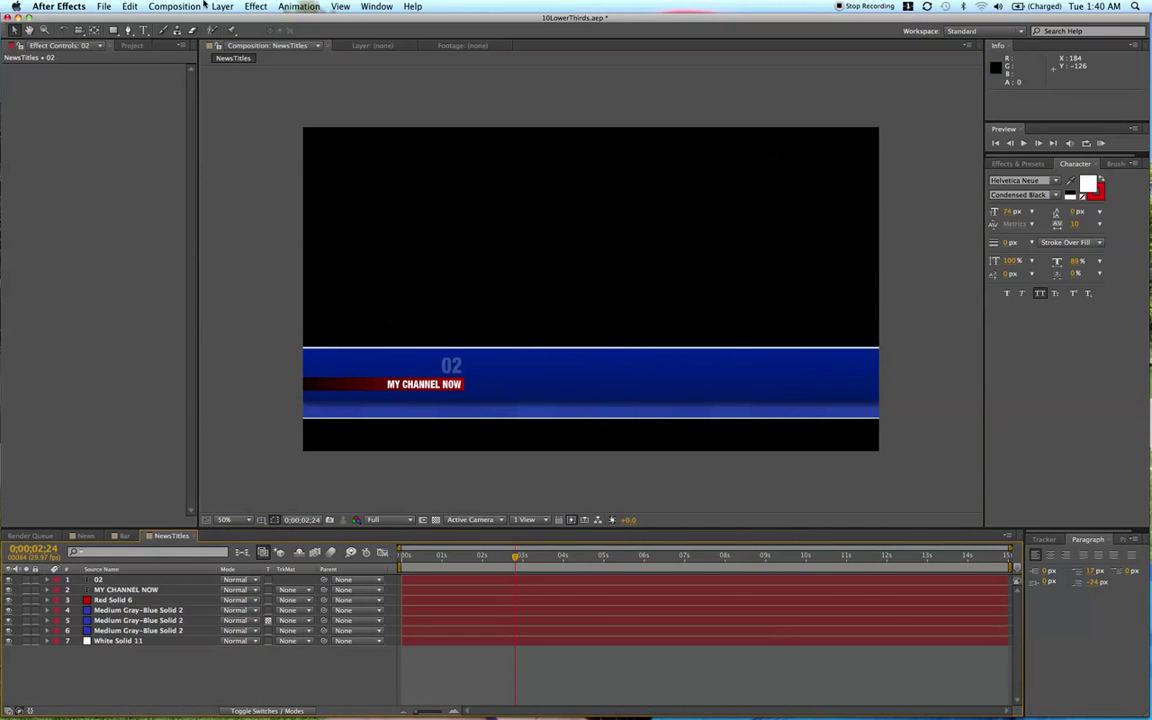
- Add the featured person's full name in capitals as white text on the blue bar, to the right of "02"
left_click(130, 32)
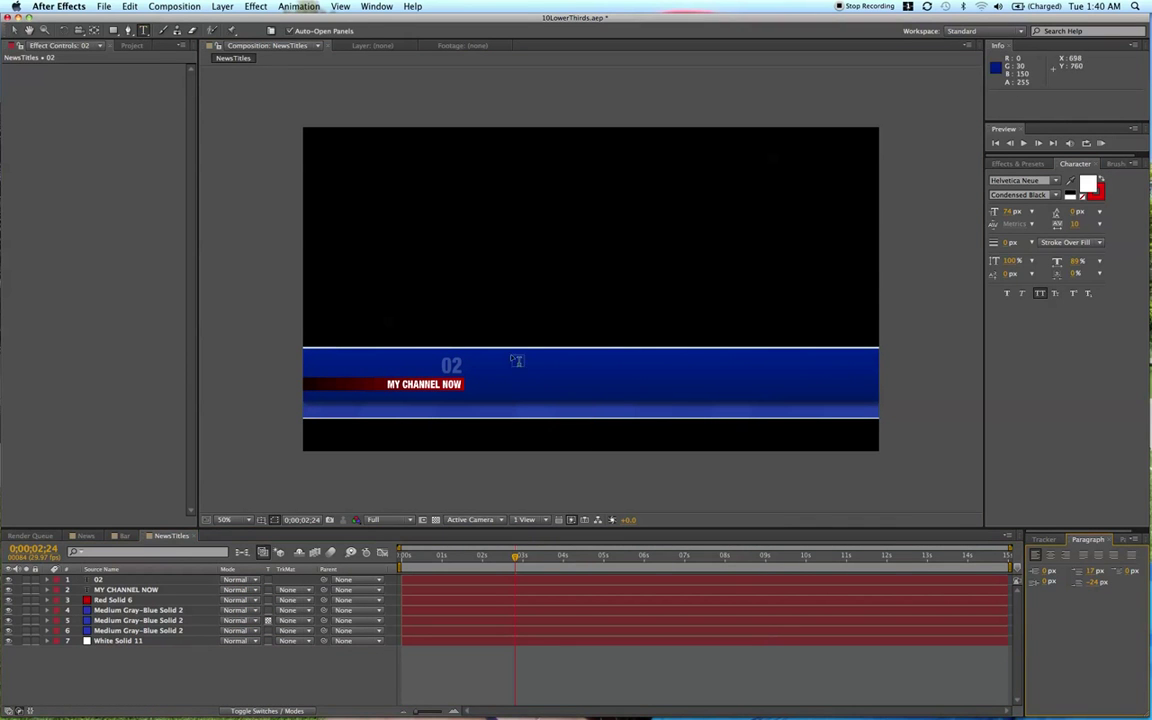
left_click(498, 370)
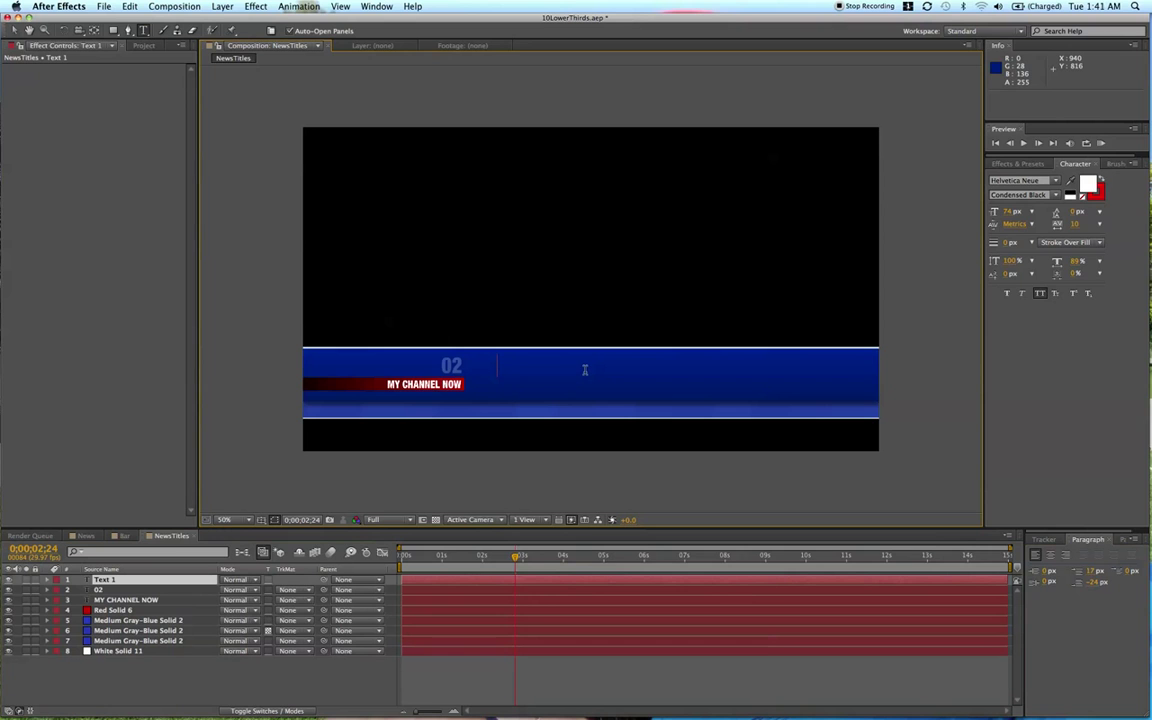
type("RANCE S")
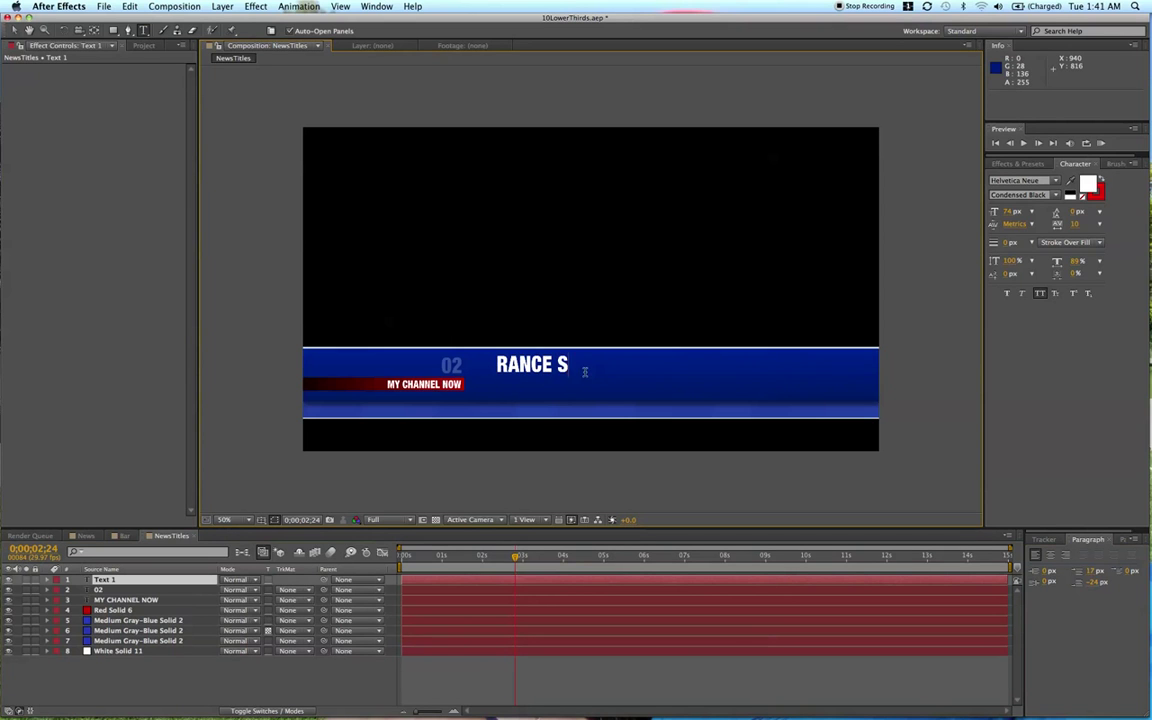
type("TRONGARM")
key("KP_Enter")
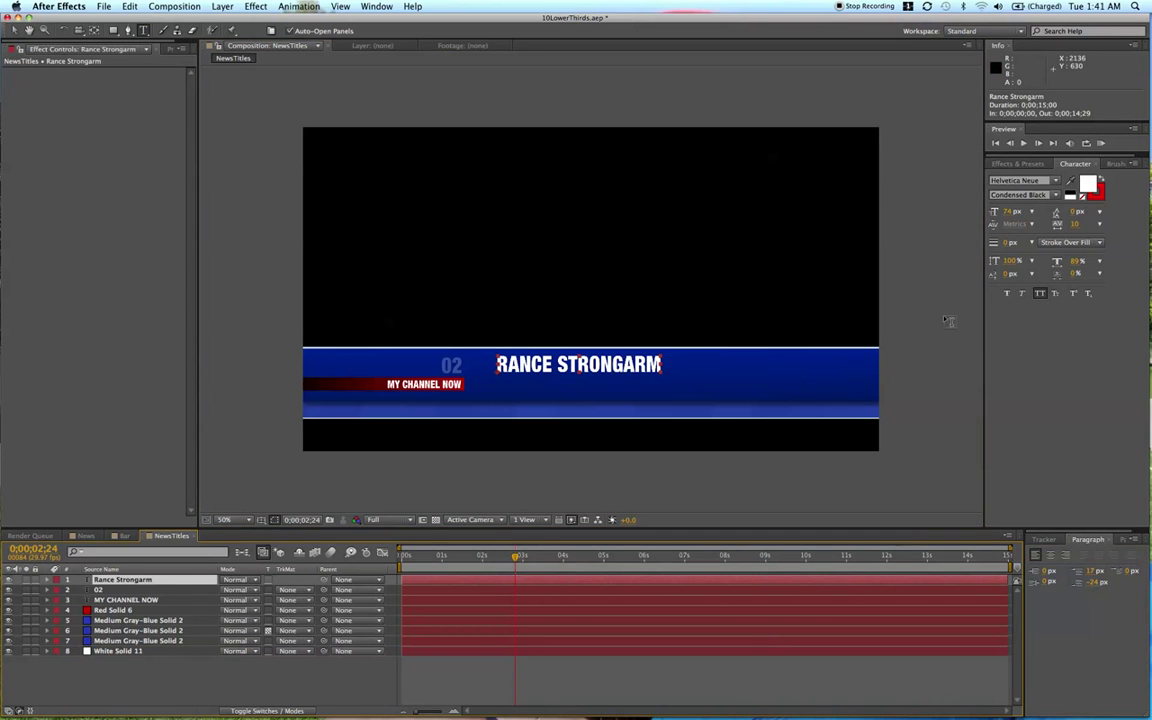
- Enlarge the person's name text to 110 px and place it at about 580, 834 on the blue bar
left_click_drag(1006, 215, 1050, 215)
key("shift+Down")
key("Return")
key("v")
- Duplicate the name layer, place the copy directly below the original, and replace its text with "AMERICAN STYLIST"
left_click_drag(671, 366, 652, 397)
key("super+d")
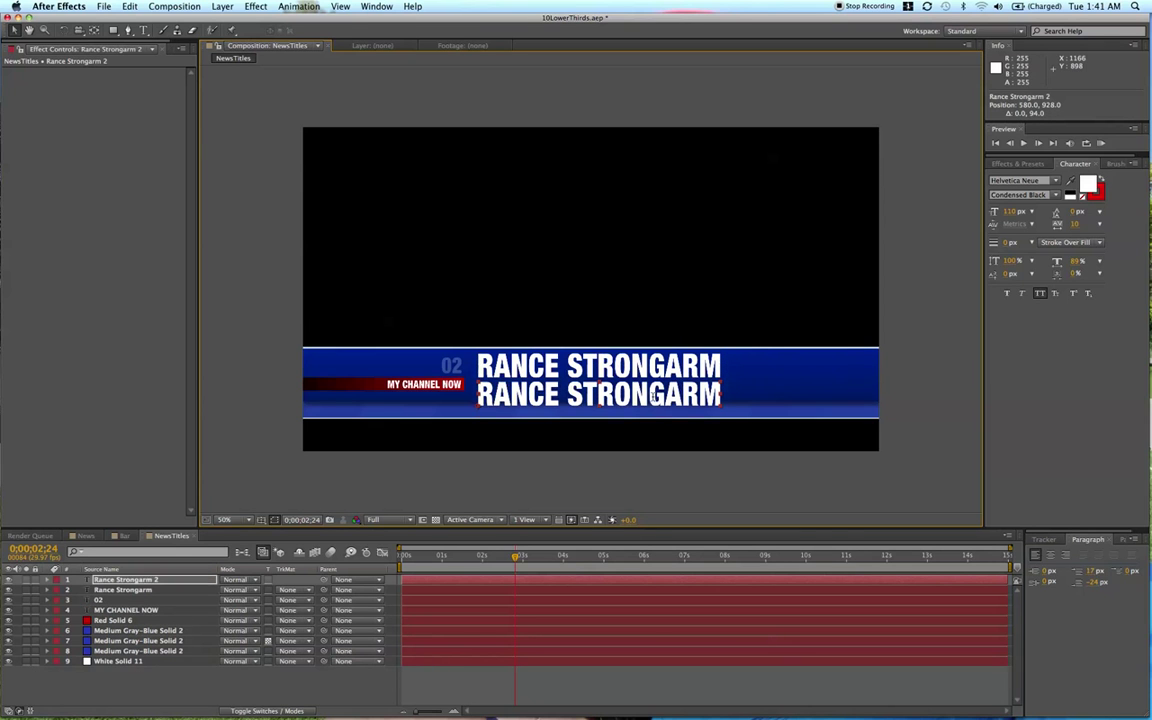
type("AM")
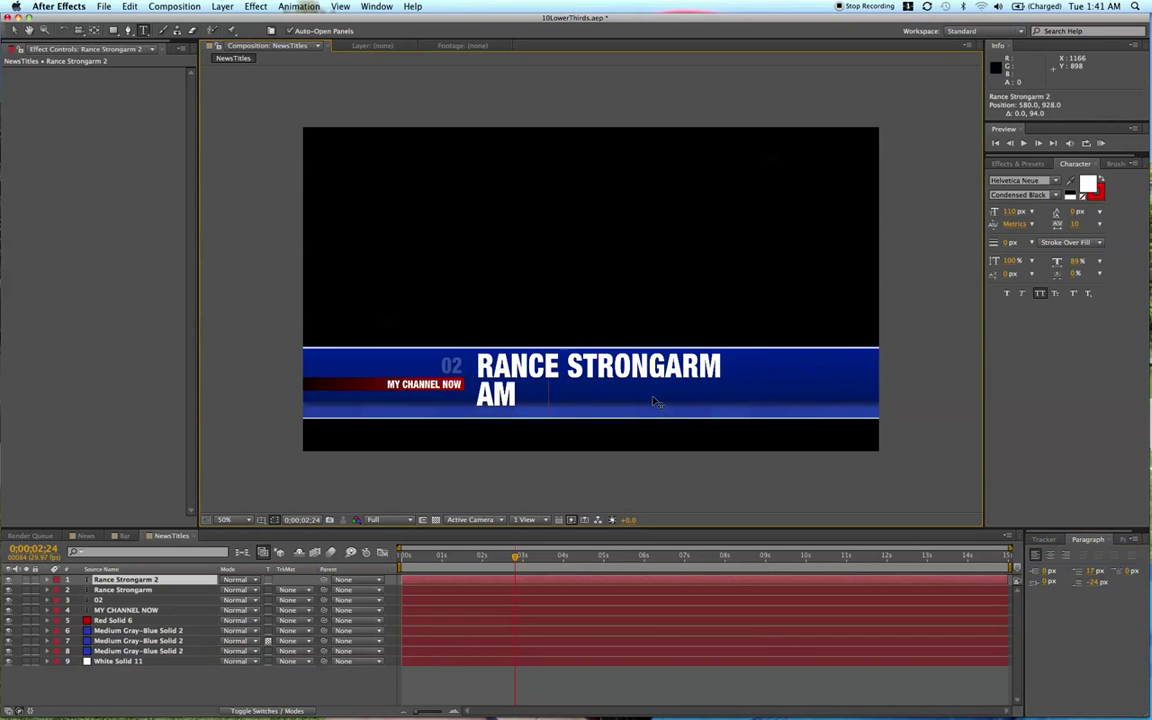
type("ERICAN ST")
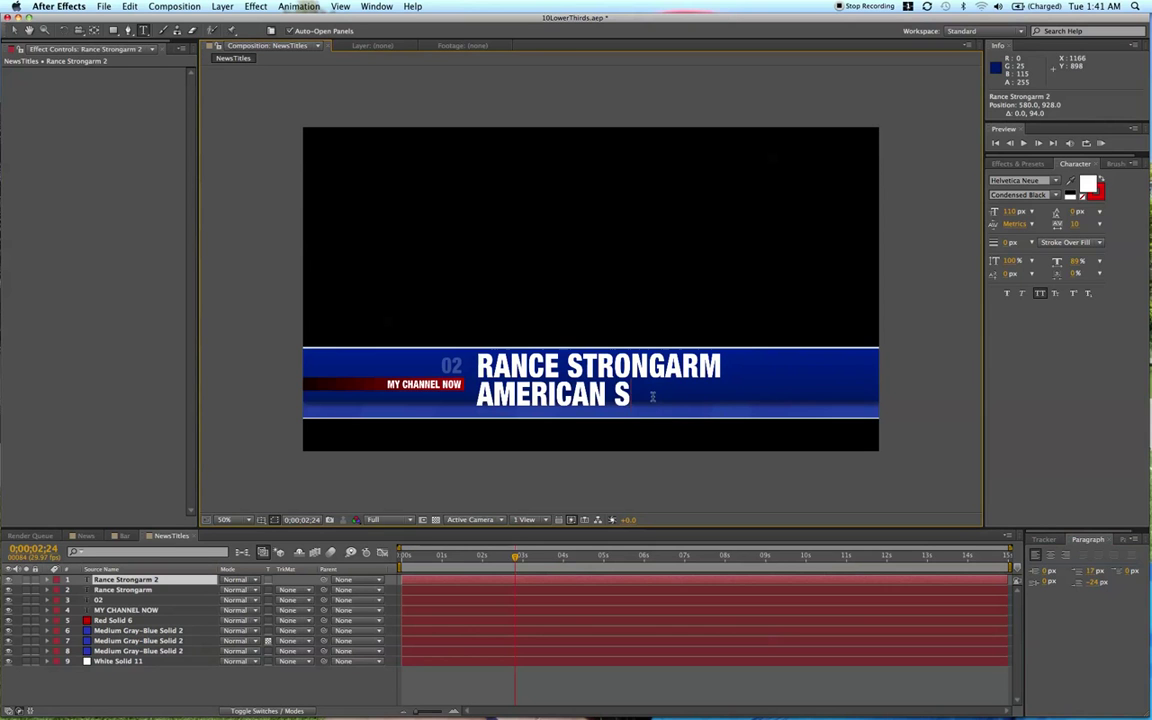
key("BackSpace")
key("BackSpace")
key("BackSpace")
type("STYLIST")
key("KP_Enter")
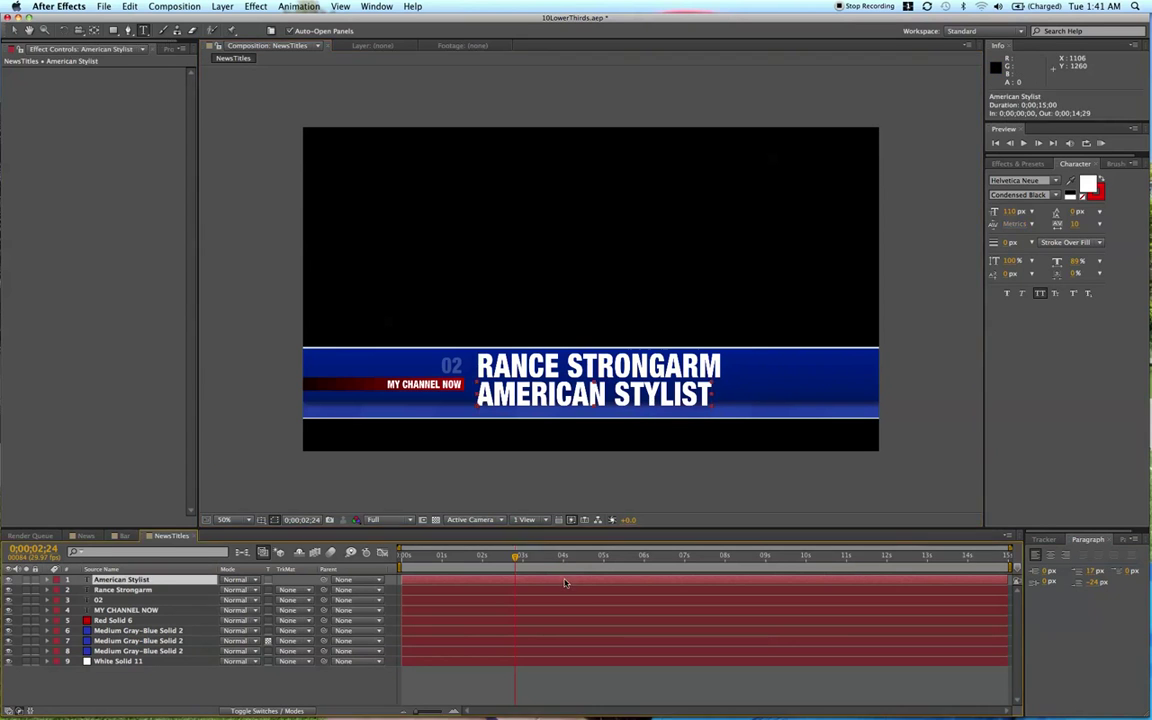
- Set the "AMERICAN STYLIST" text to Bold Italic at 58 px
left_click(1057, 195)
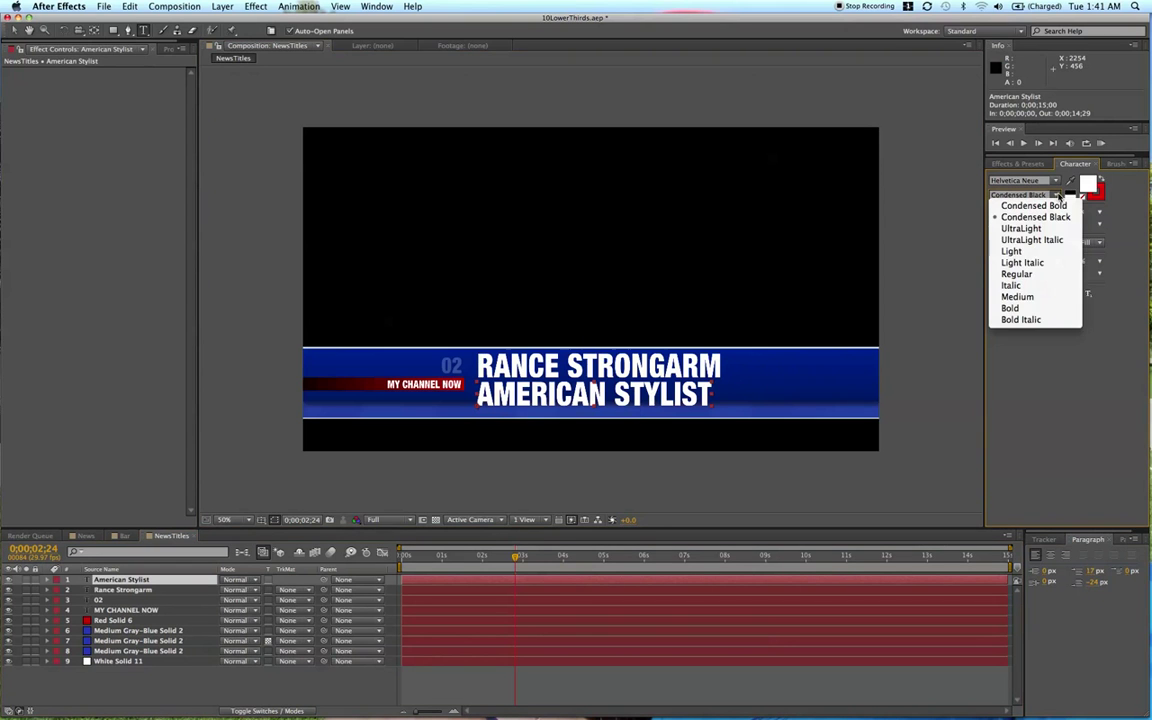
left_click(1010, 321)
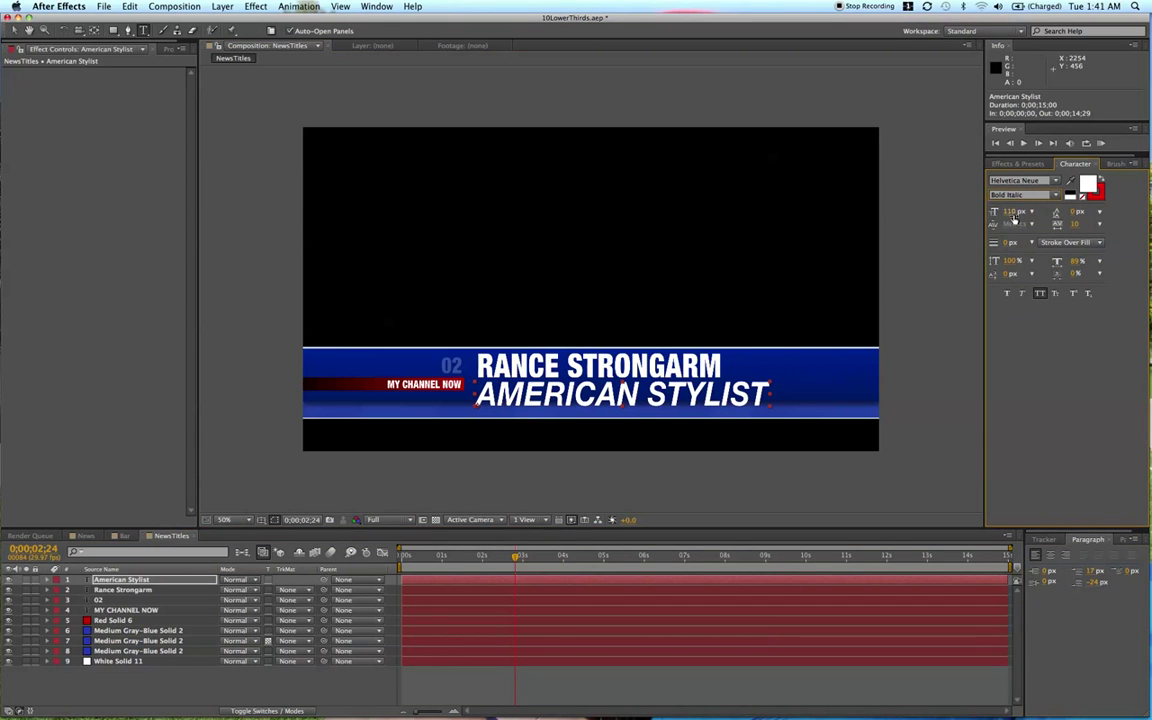
left_click_drag(1014, 220, 993, 226)
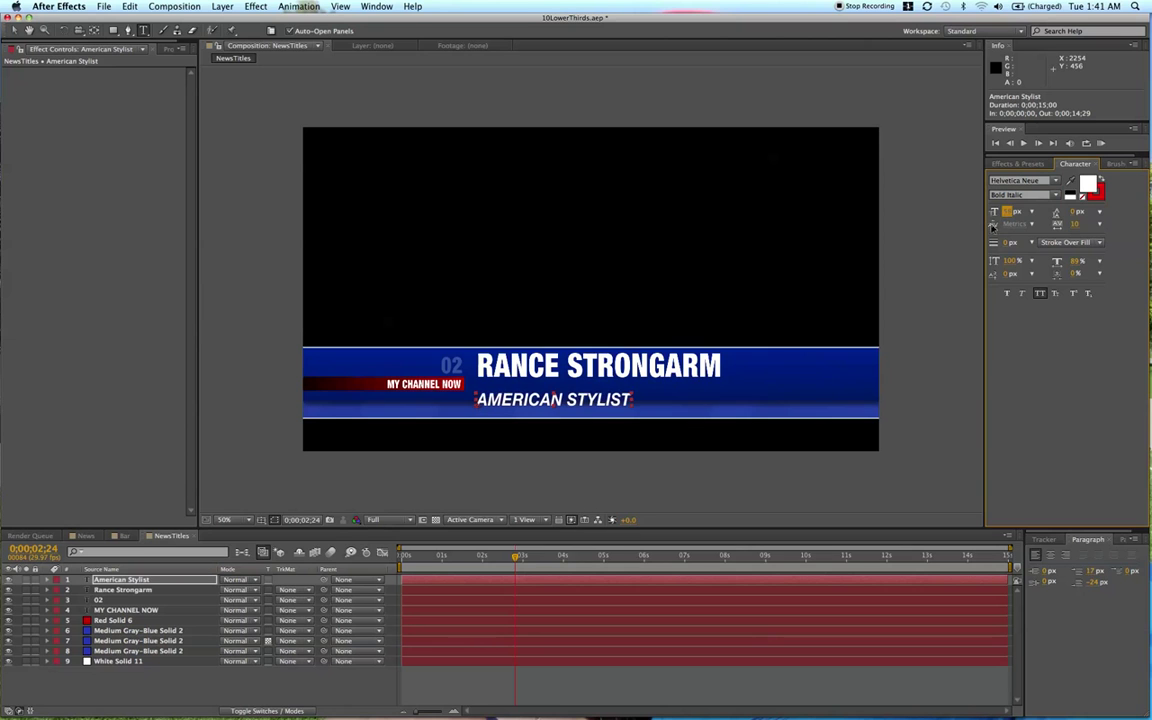
- Change the word "STYLIST" to "CYCLIST" and move the line up to 580, 890, just under the name
left_click_drag(566, 400, 716, 409)
type("CYCLIST")
key("shift+Up")
key("shift+Up")
key("shift+Up")
key("shift+Up")
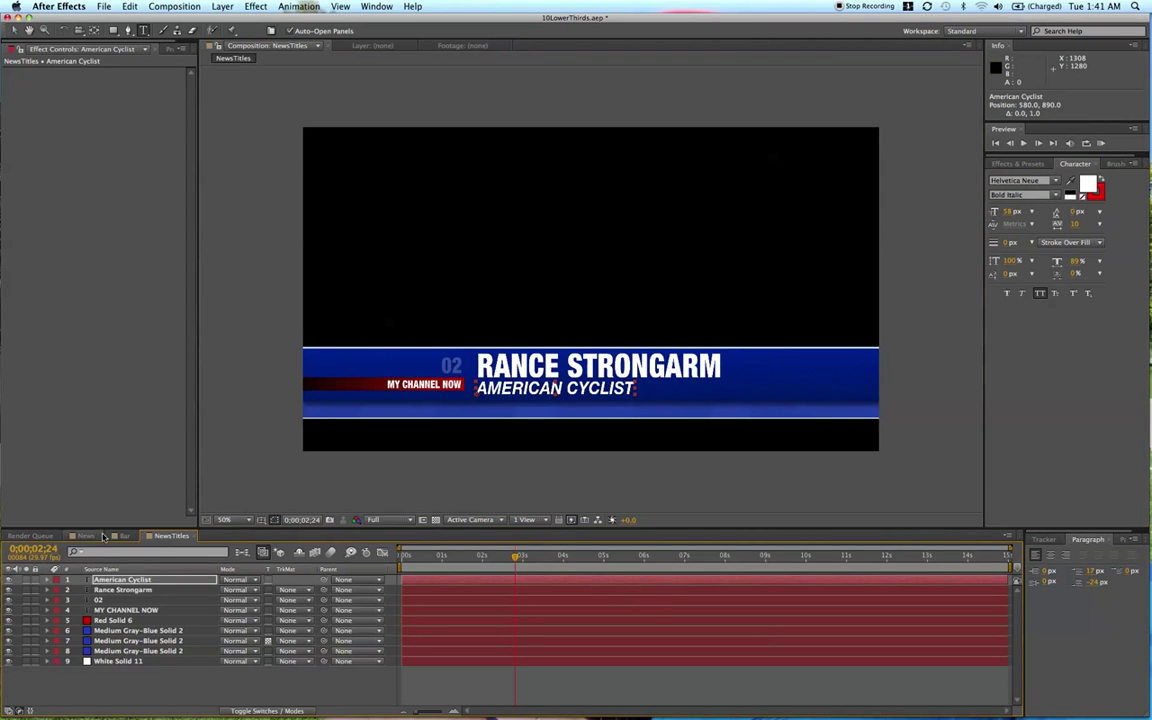
- Check the News composition for reference and apply the Drop Shadow effect to the "American Cyclist" layer in NewsTitles
left_click(100, 537)
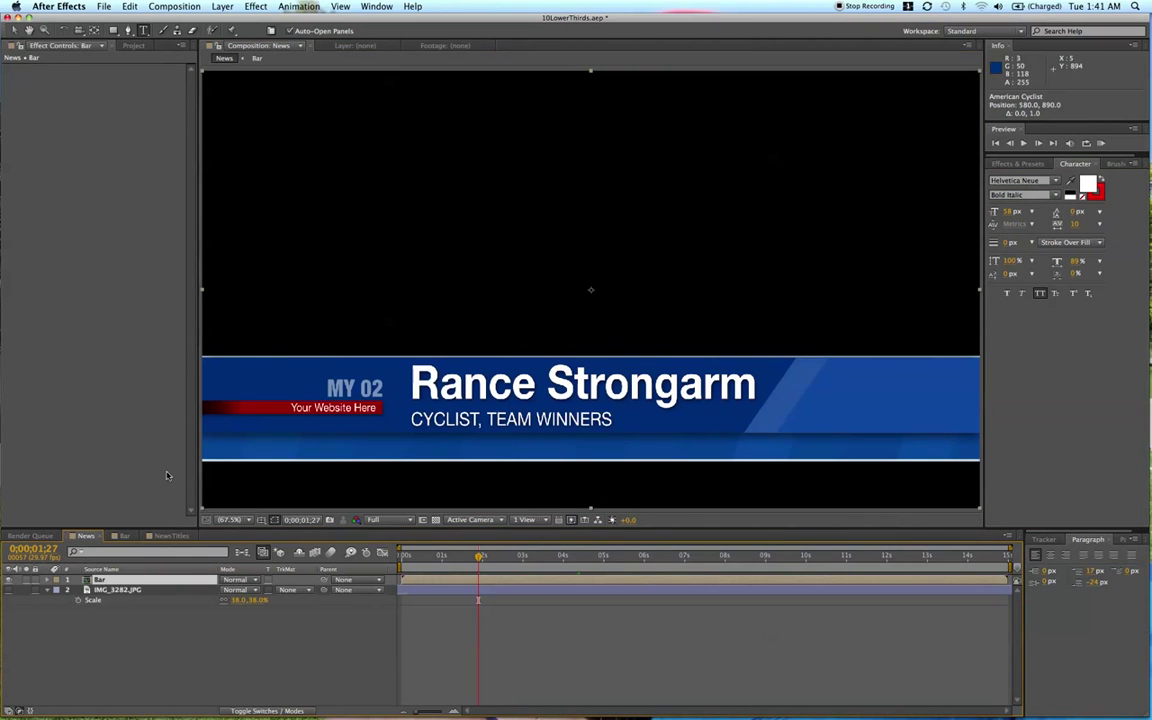
left_click(171, 536)
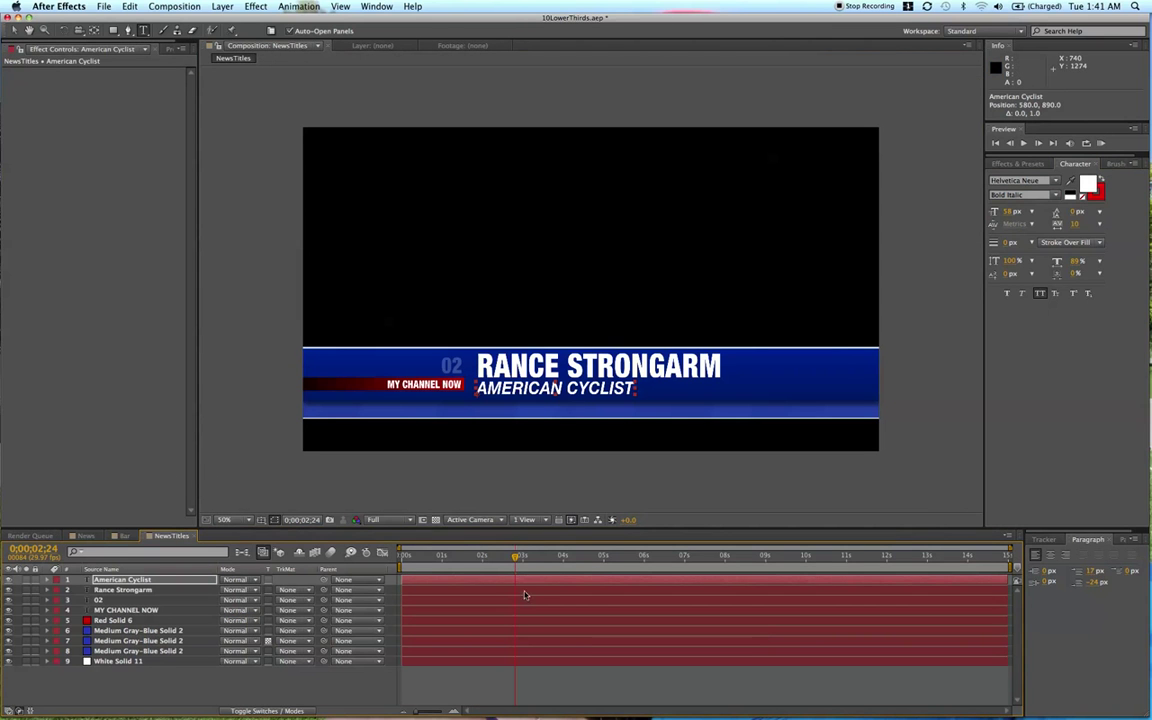
key("super+5")
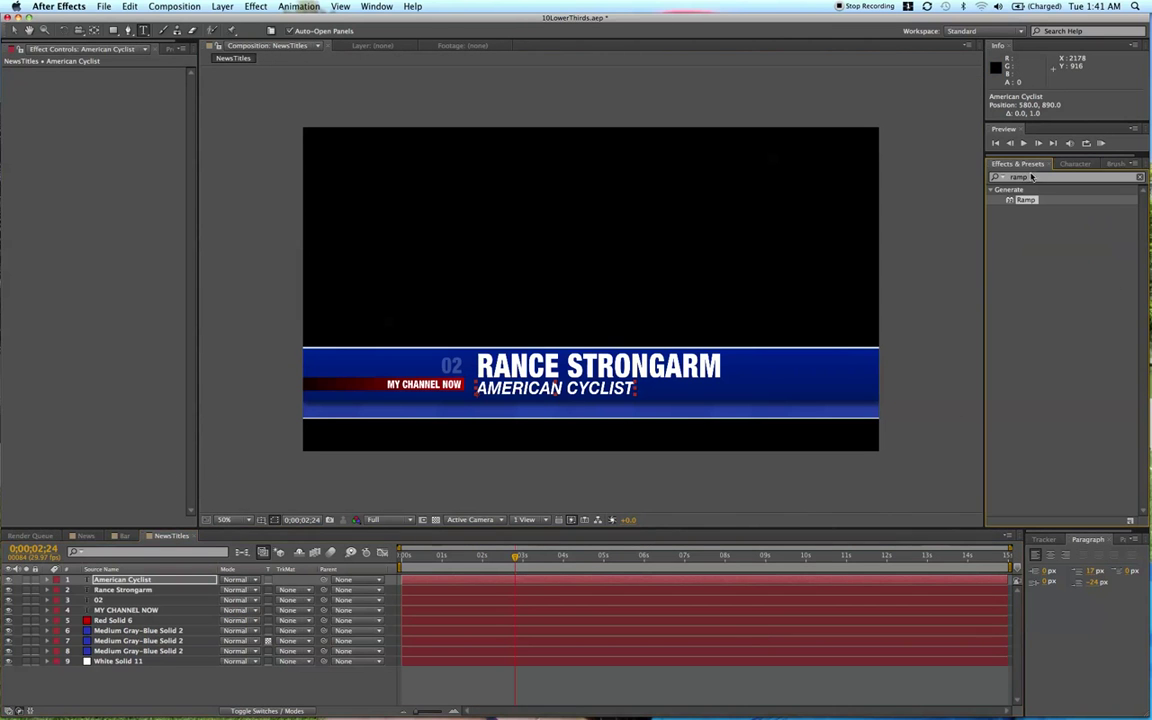
type("drop sha")
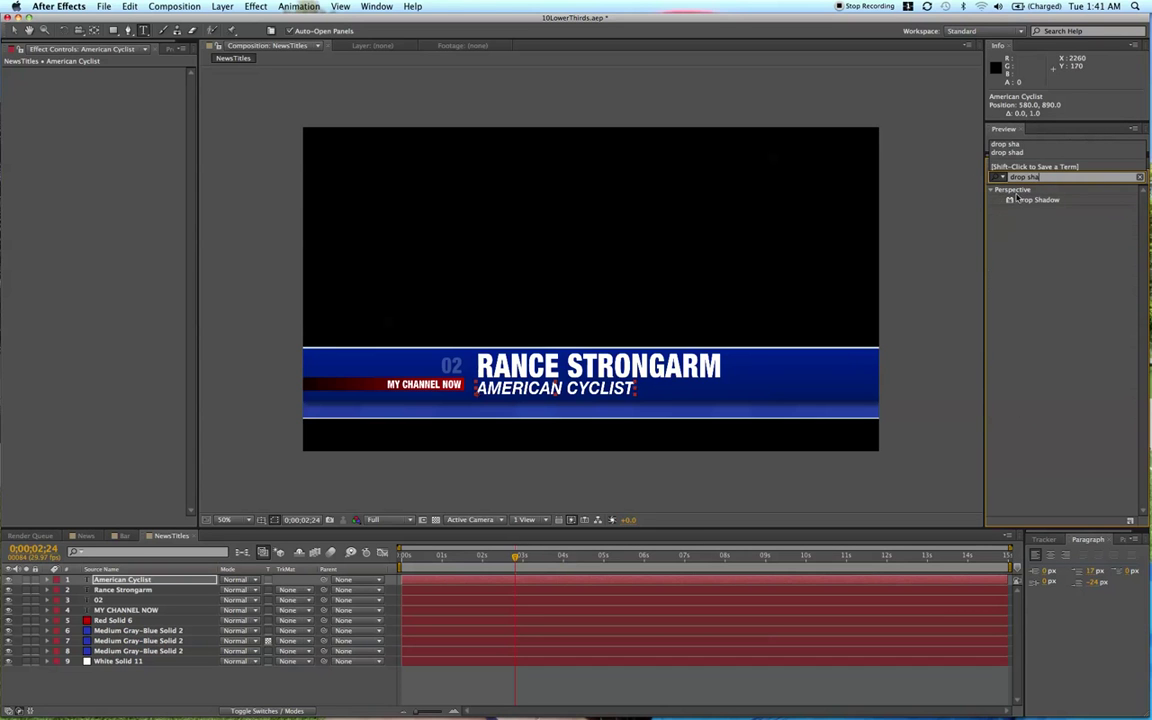
left_click_drag(1016, 199, 503, 582)
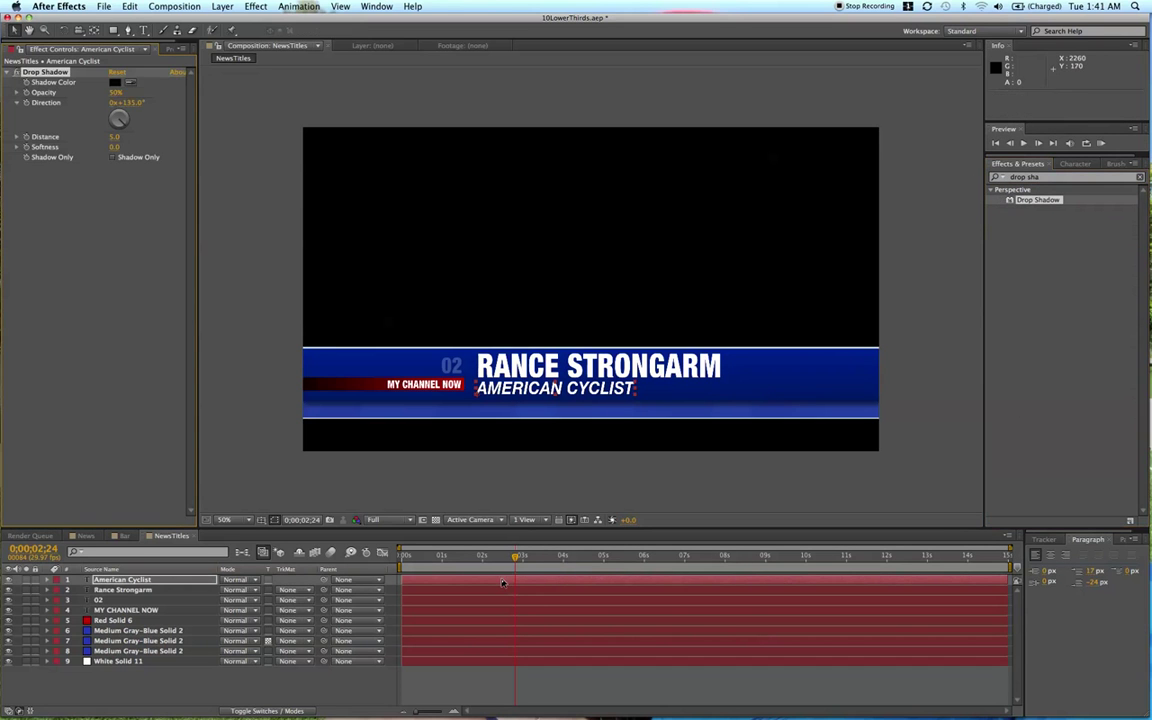
- Set the Drop Shadow's softness to 5 and its opacity to 35%
left_click(115, 148)
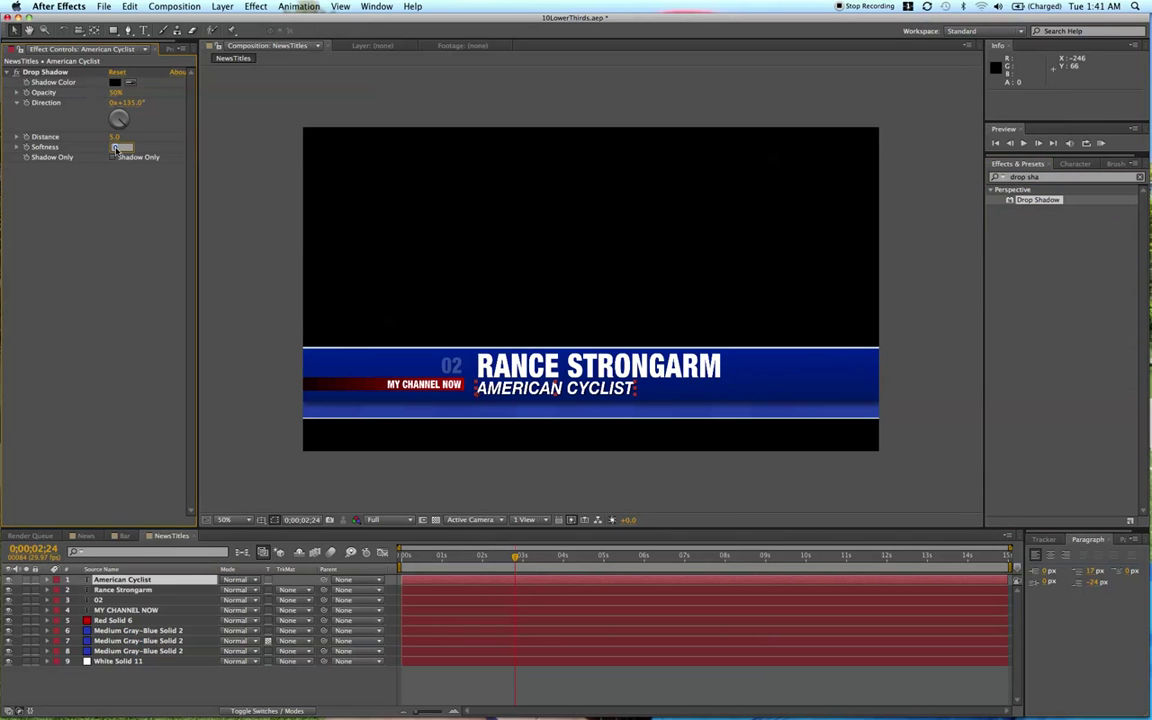
type("5")
key("Return")
left_click(117, 93)
type("35")
key("Return")
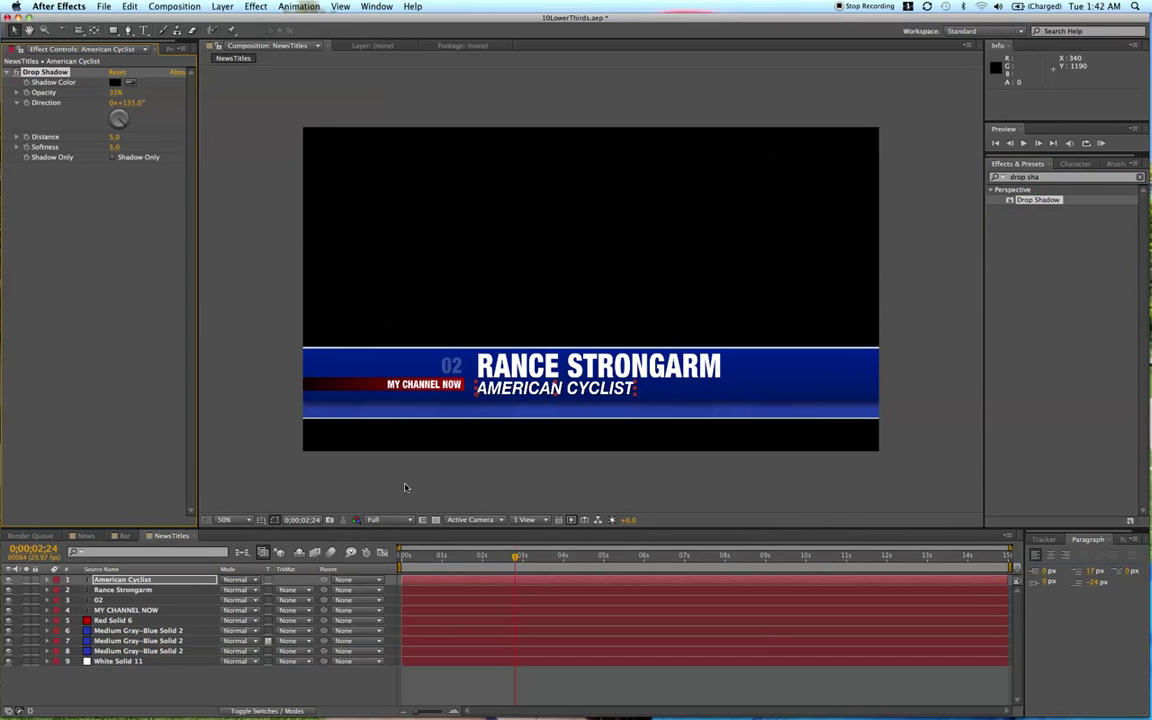
- Paste the same Drop Shadow effect onto the person's name layer and clear the selection
left_click(430, 589)
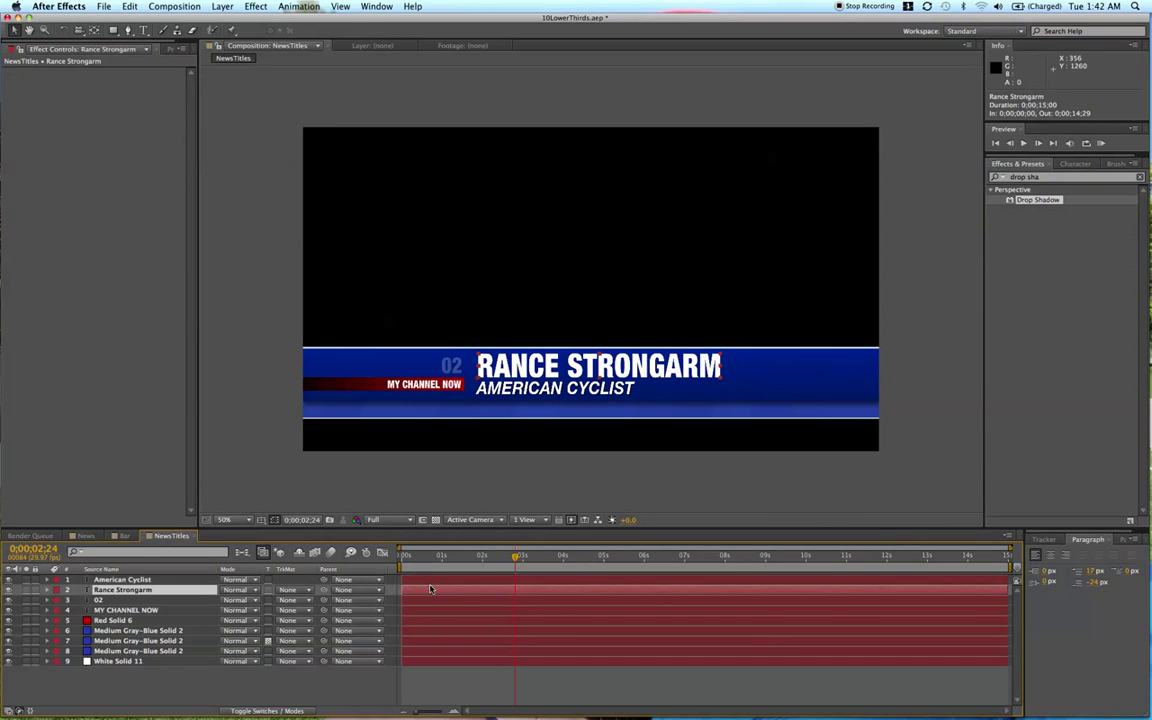
key("super+v")
left_click(574, 672)
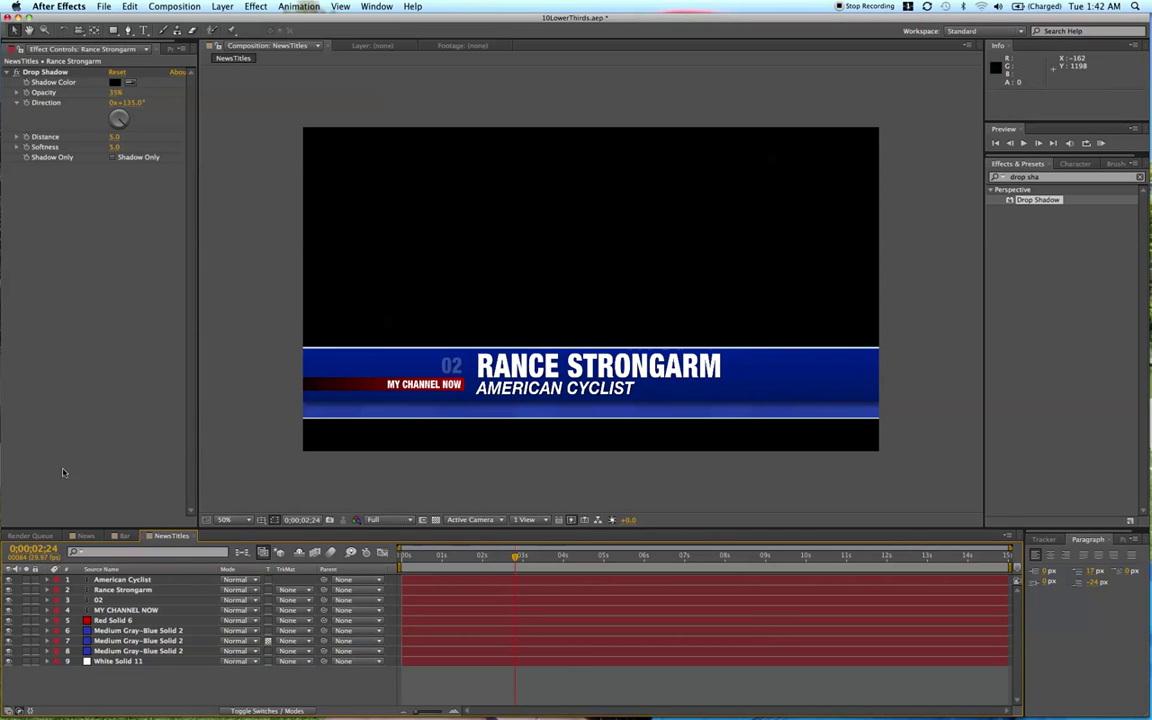
- Copy the IMG_3282.JPG layer from News into NewsTitles, place it beneath all other layers, and make it visible
left_click(116, 537)
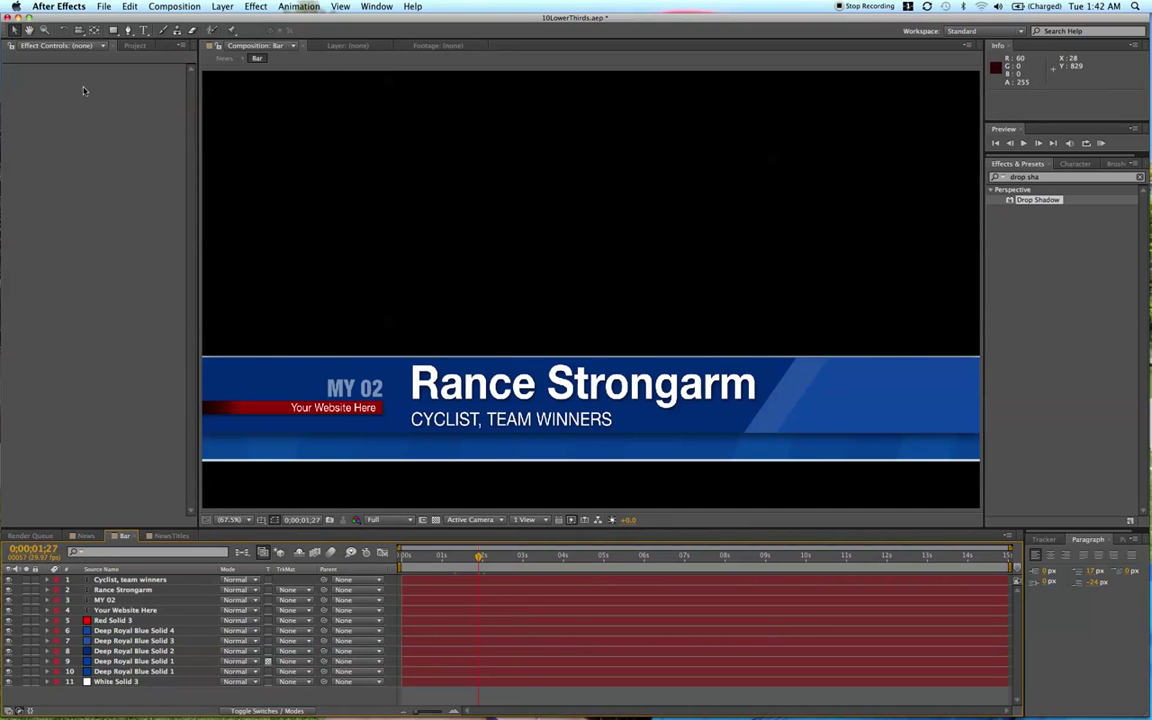
left_click(133, 46)
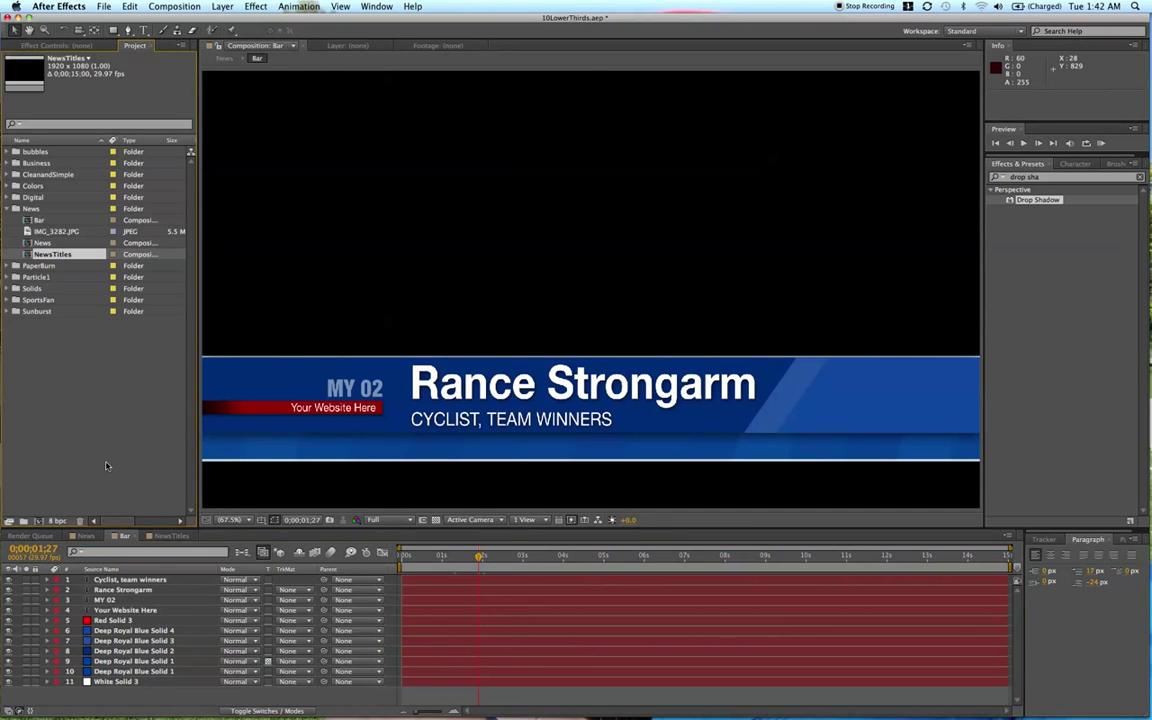
left_click(86, 537)
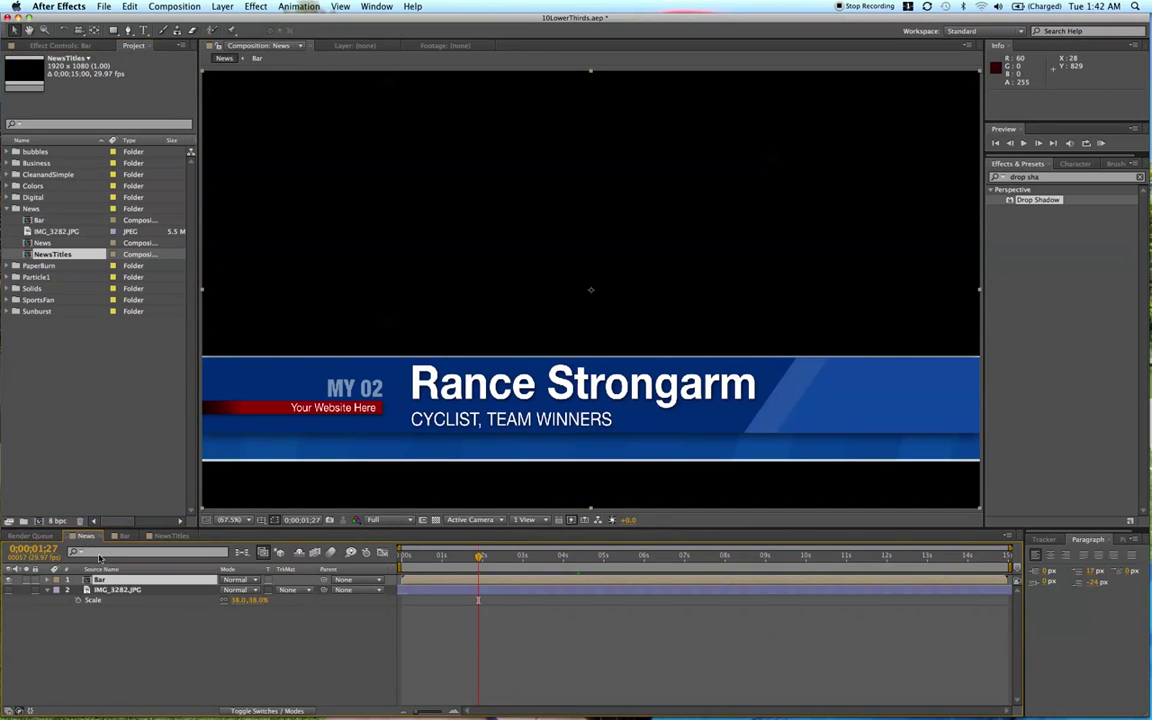
left_click(110, 592)
key("ctrl+c")
left_click(172, 536)
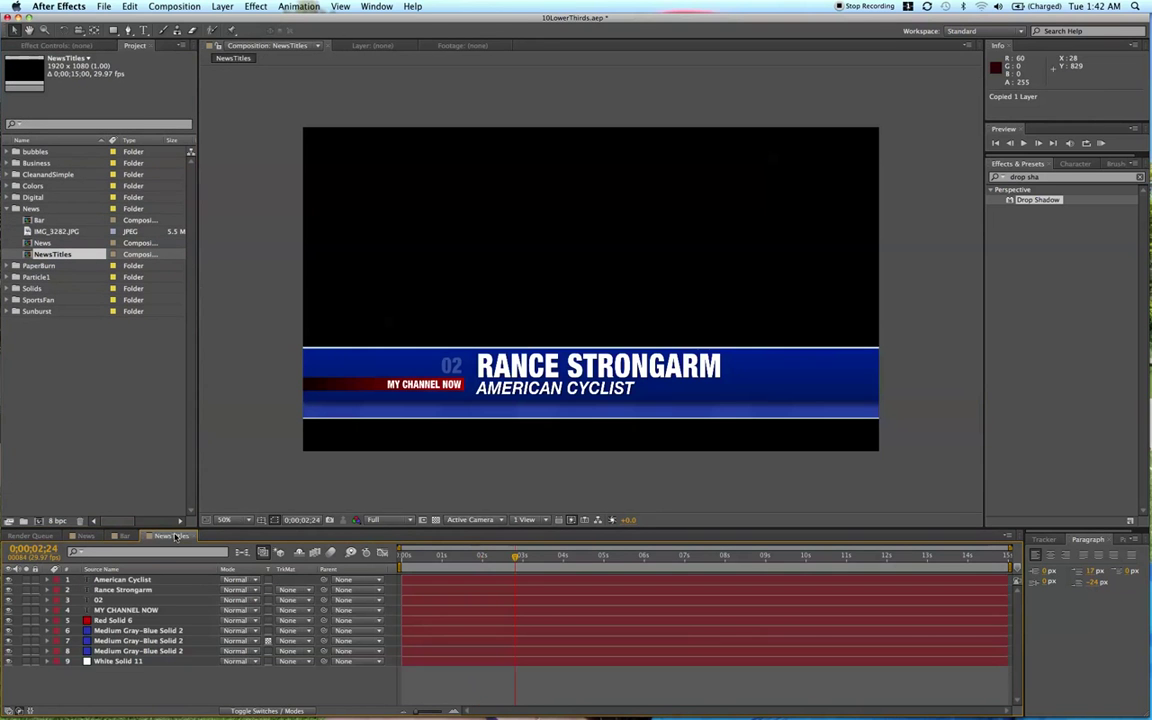
key("ctrl+v")
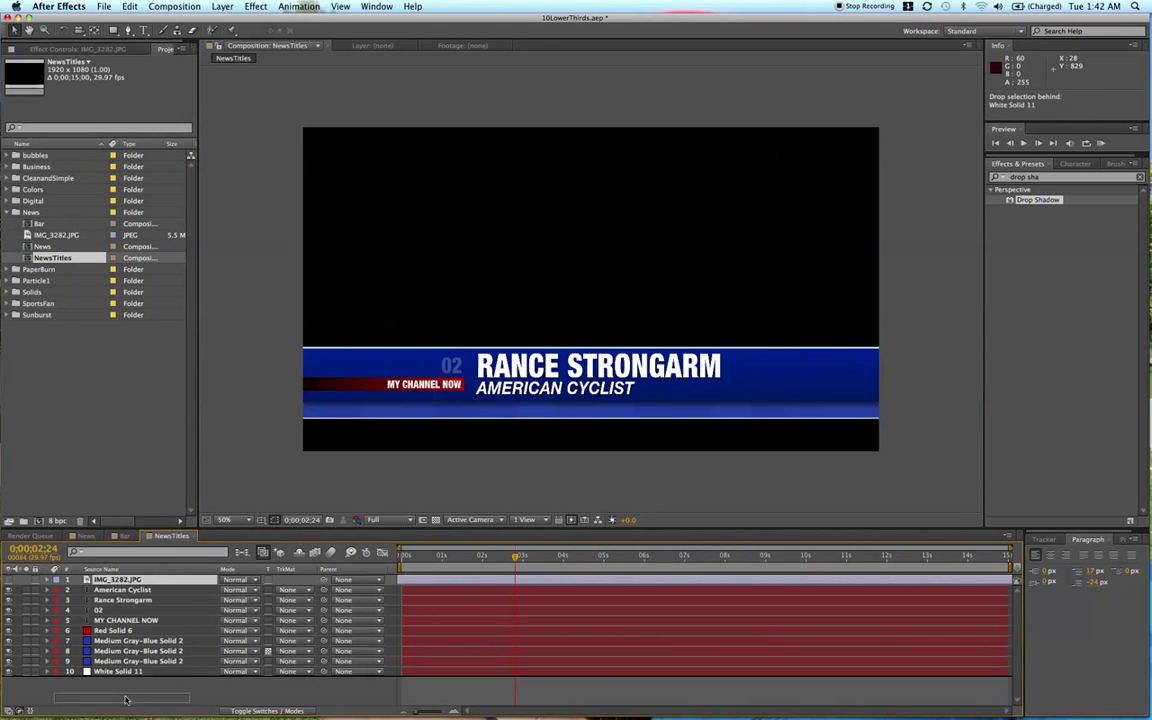
left_click(8, 672)
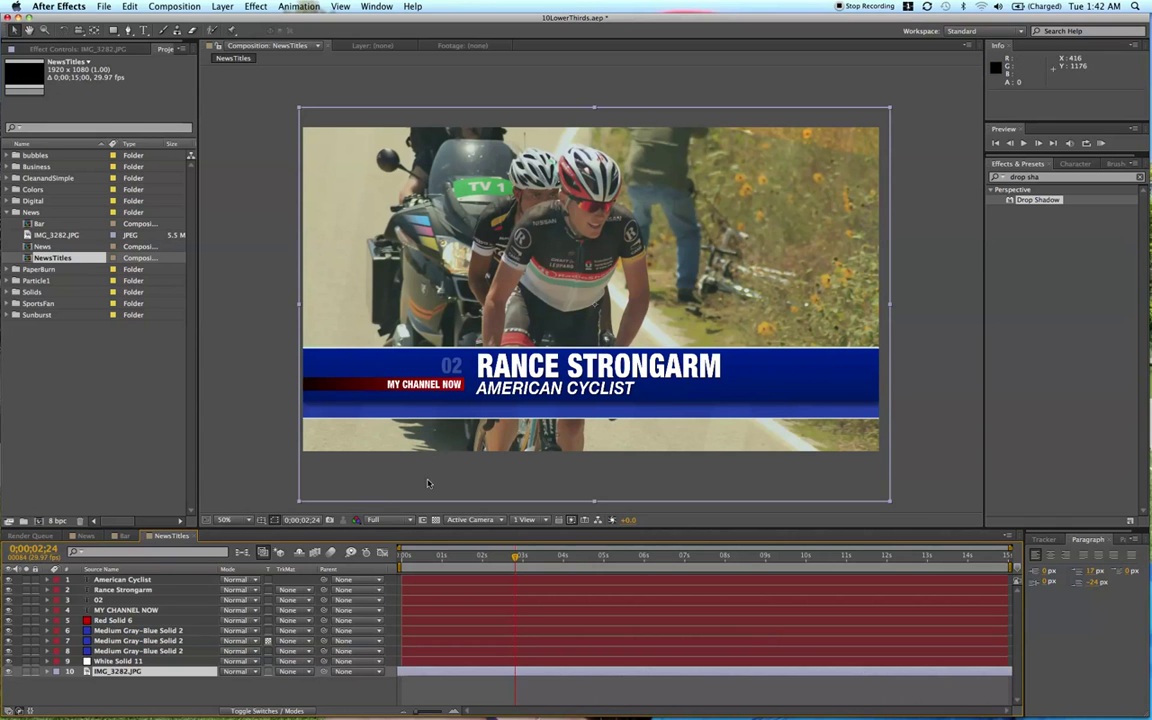
- Pre-compose all nine lower-third layers above the photo into a new composition named "LowerThirdBar", moving all attributes into it
left_click(441, 643)
key("t")
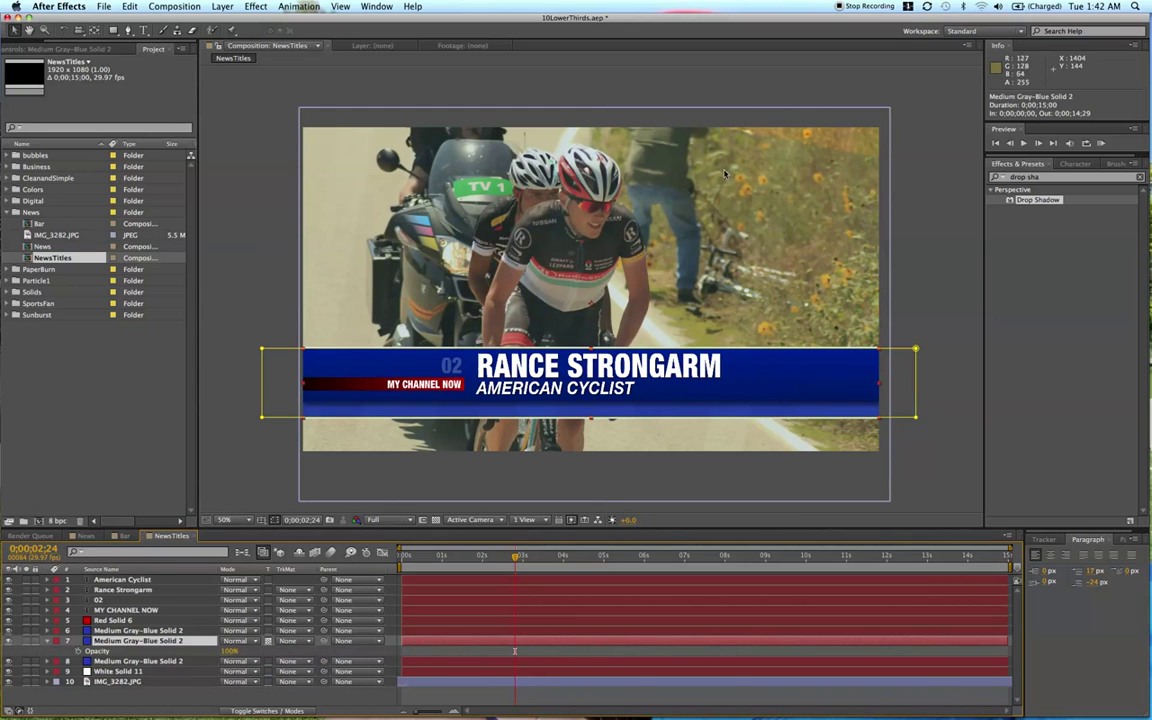
left_click(430, 673)
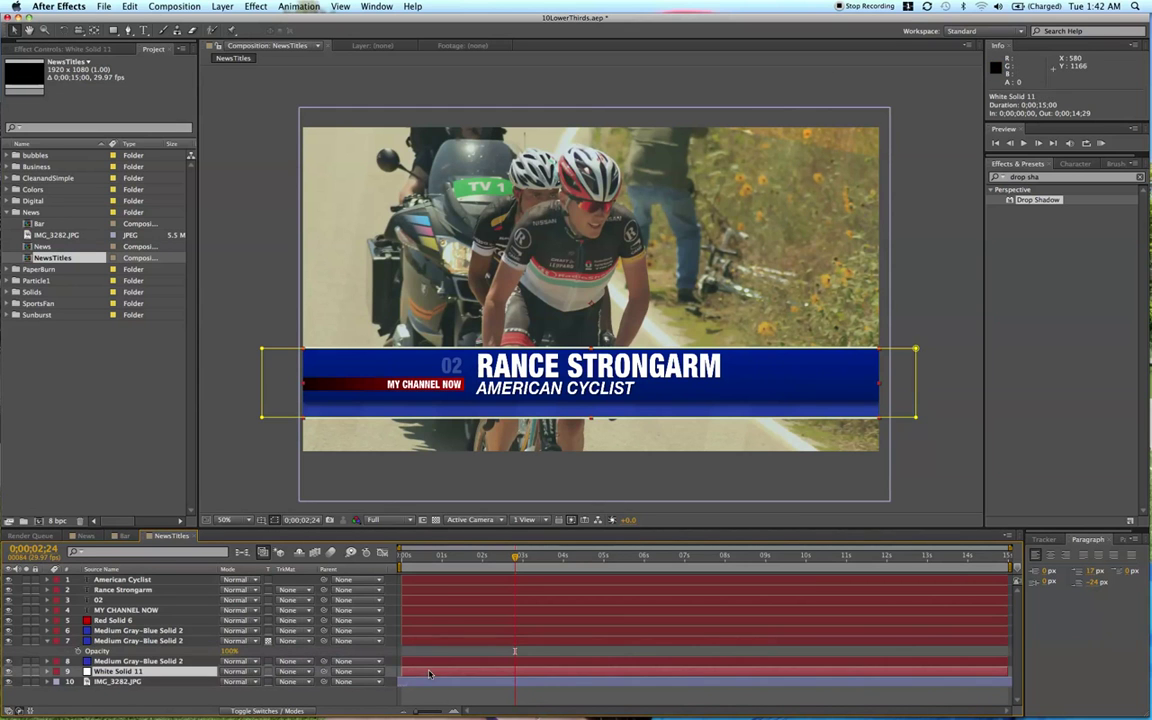
left_click(471, 584, "shift")
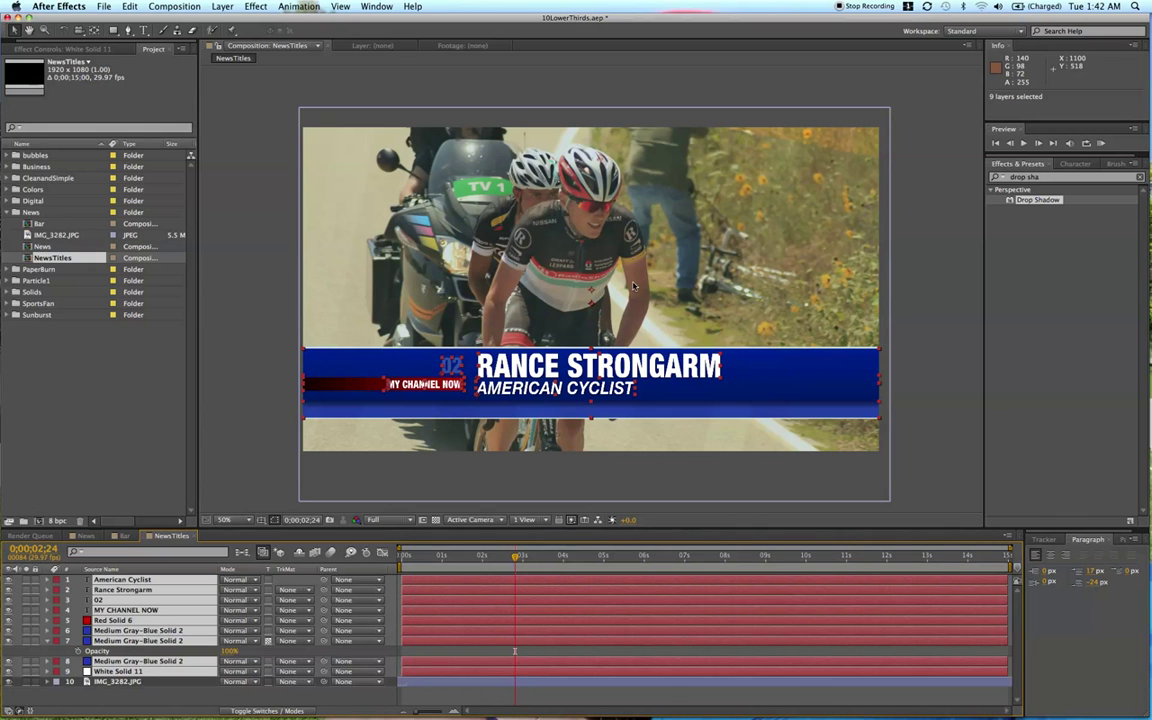
right_click(455, 643)
left_click(489, 635)
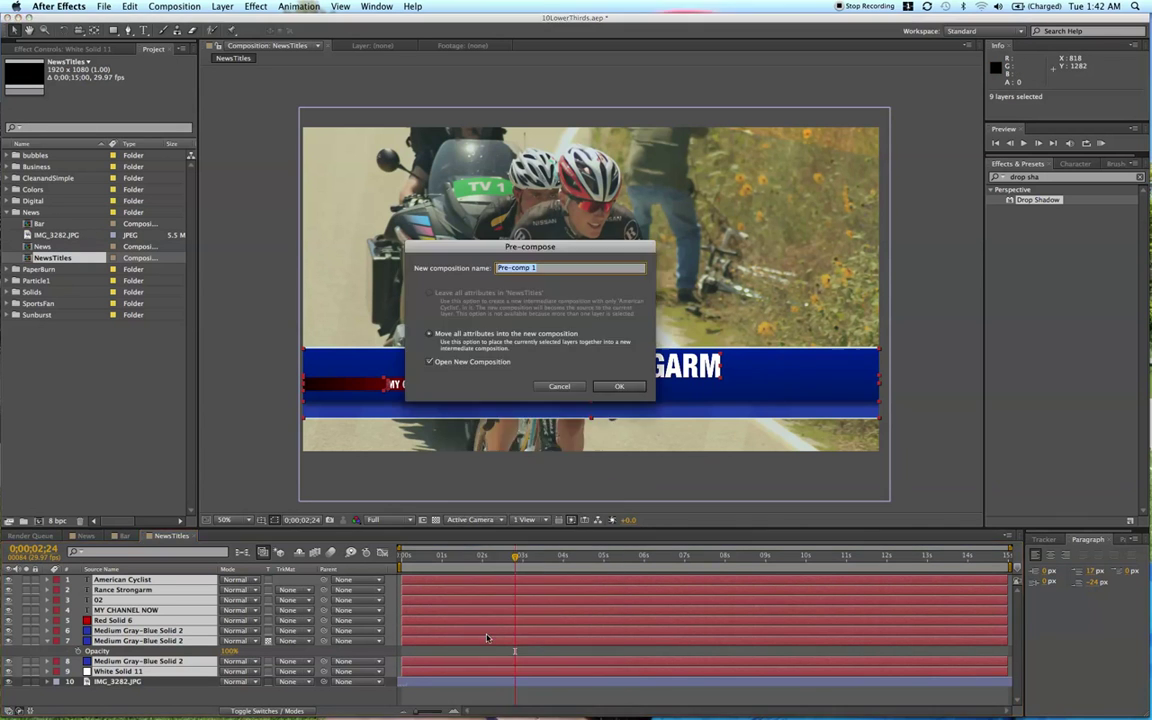
type("LowerThirdBar")
key("Return")
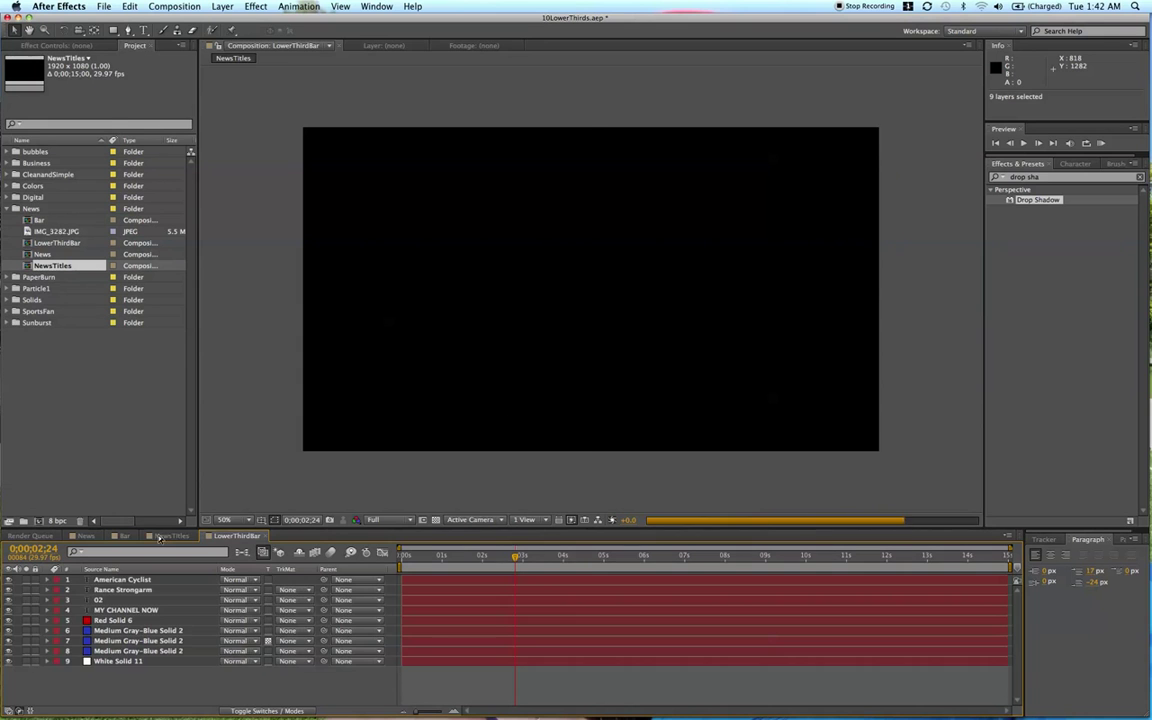
- Return to NewsTitles and run a RAM preview of the lower third over the photo
left_click(165, 536)
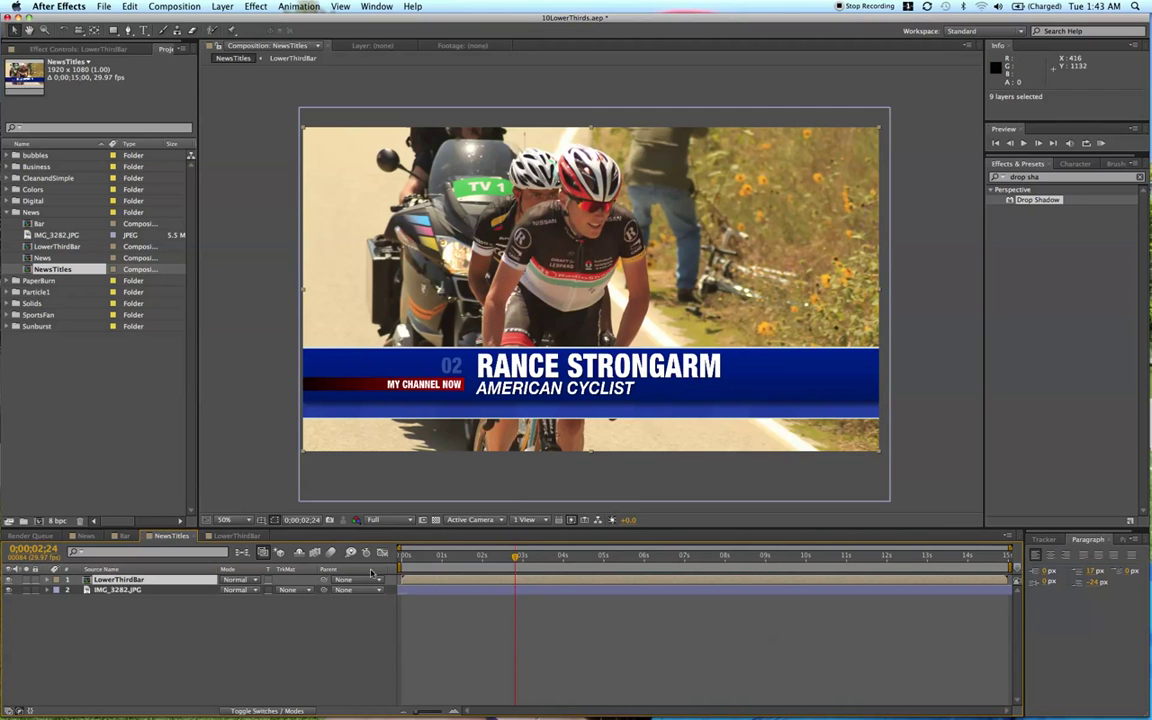
left_click_drag(422, 569, 510, 572)
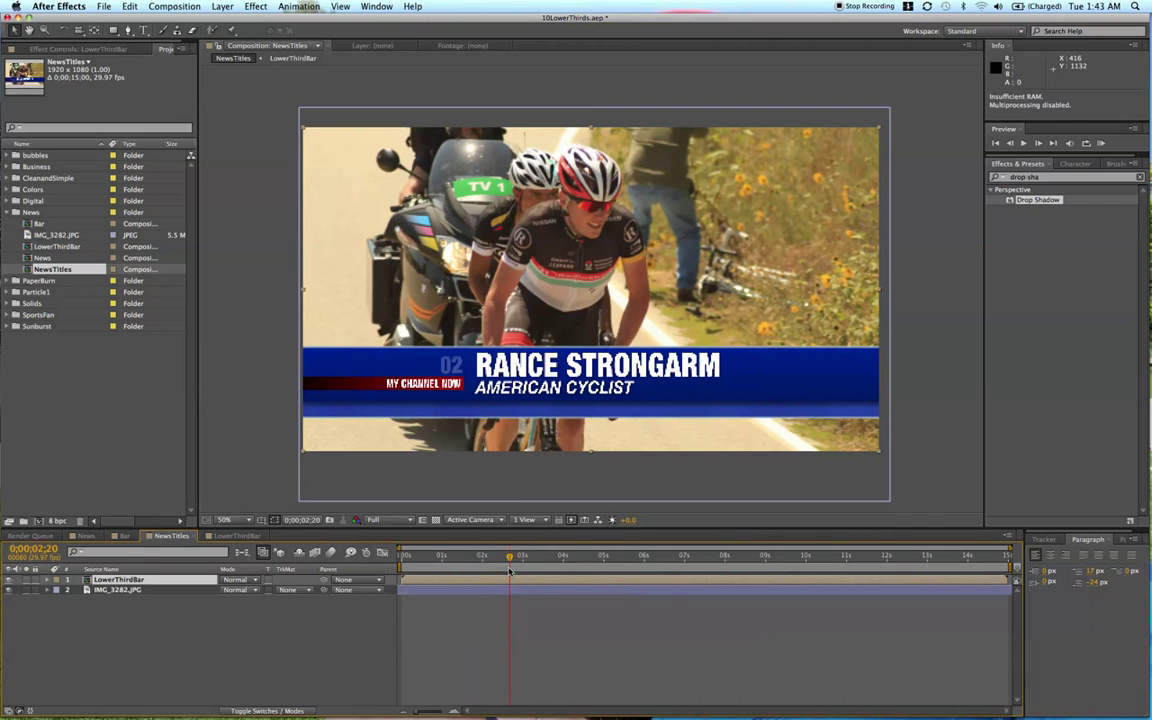
key("KP_0")
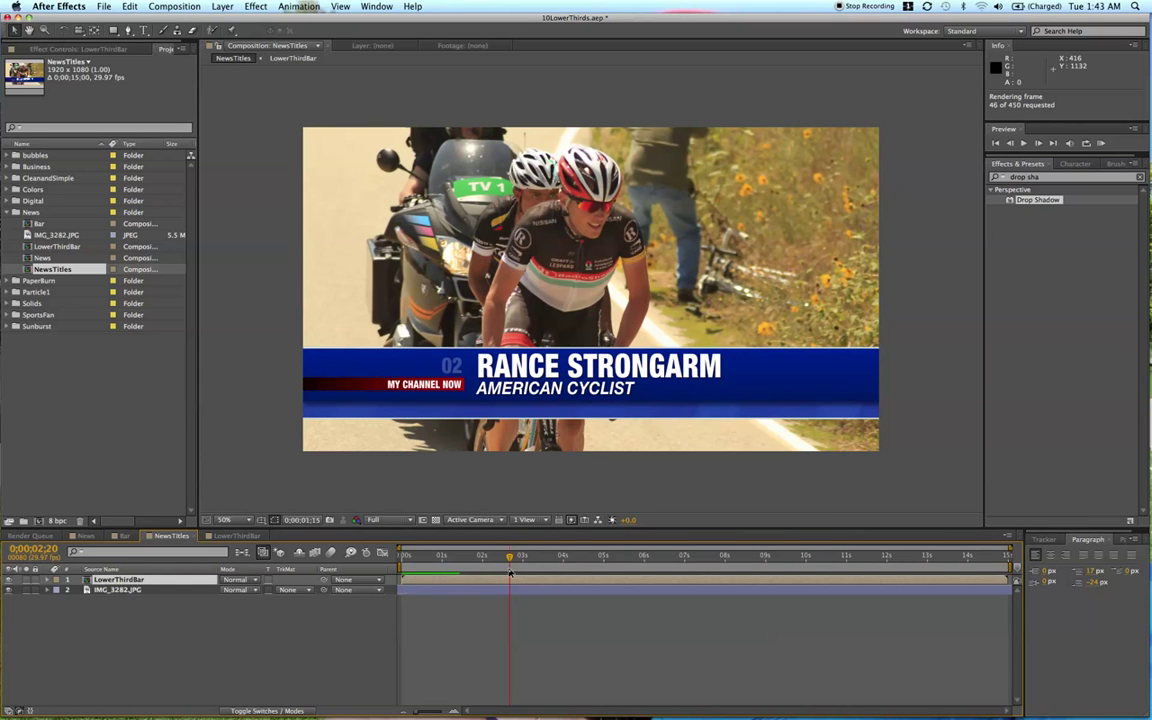
left_click(509, 570)
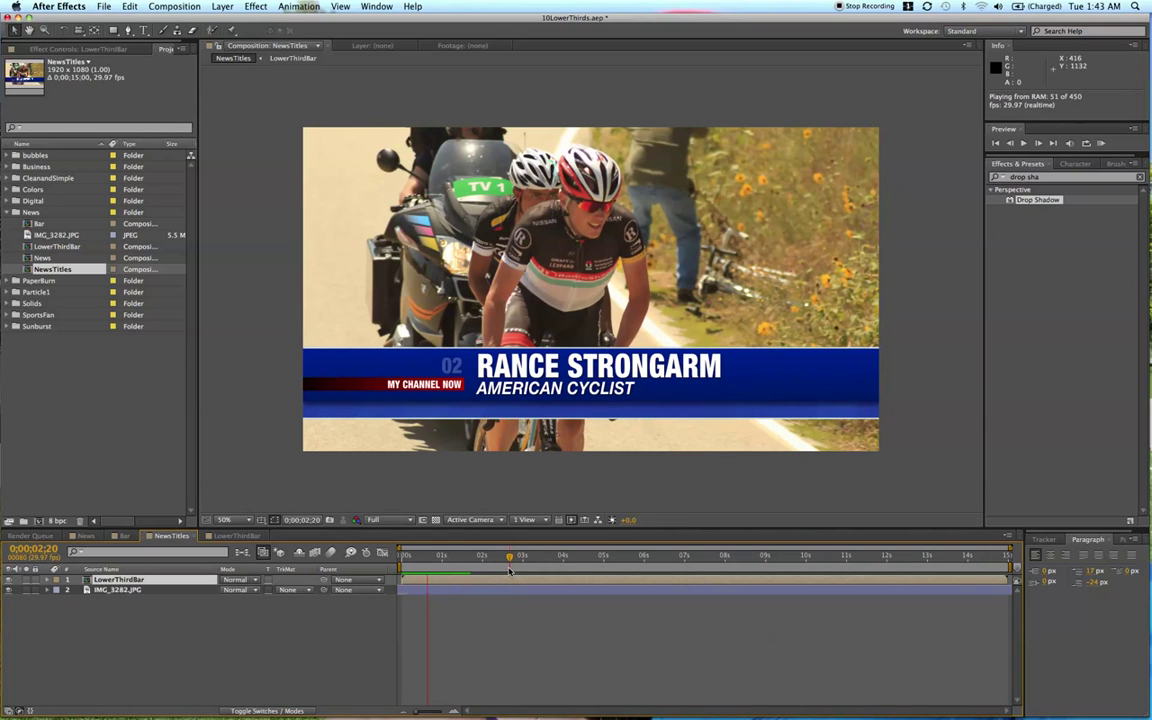